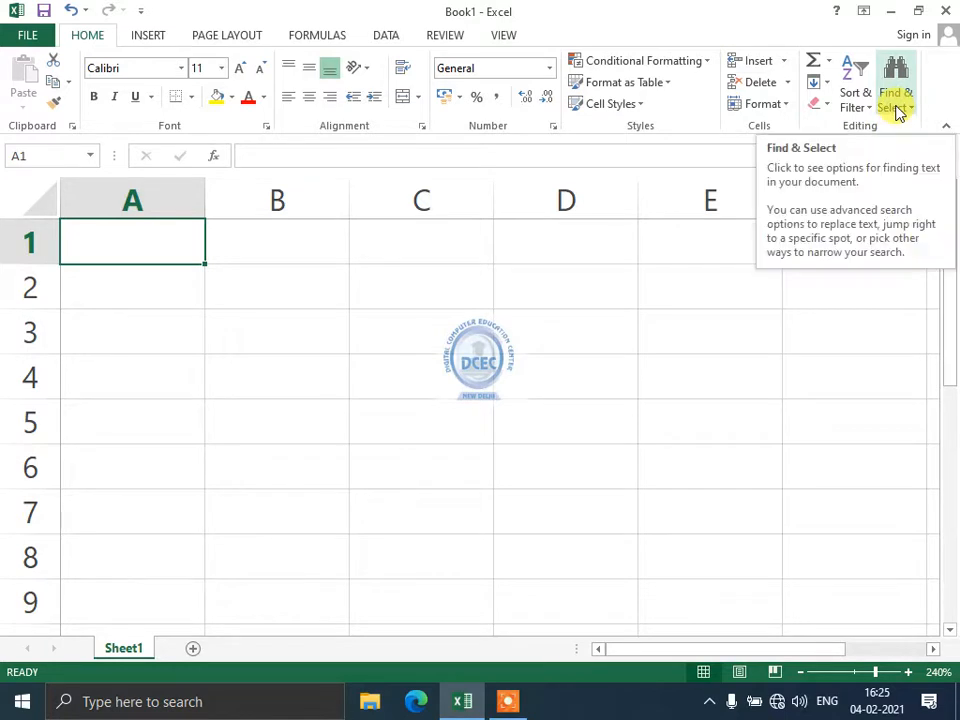
# Jump to cell F500 with Go To, then return to A1.
pyautogui.click(897, 105)
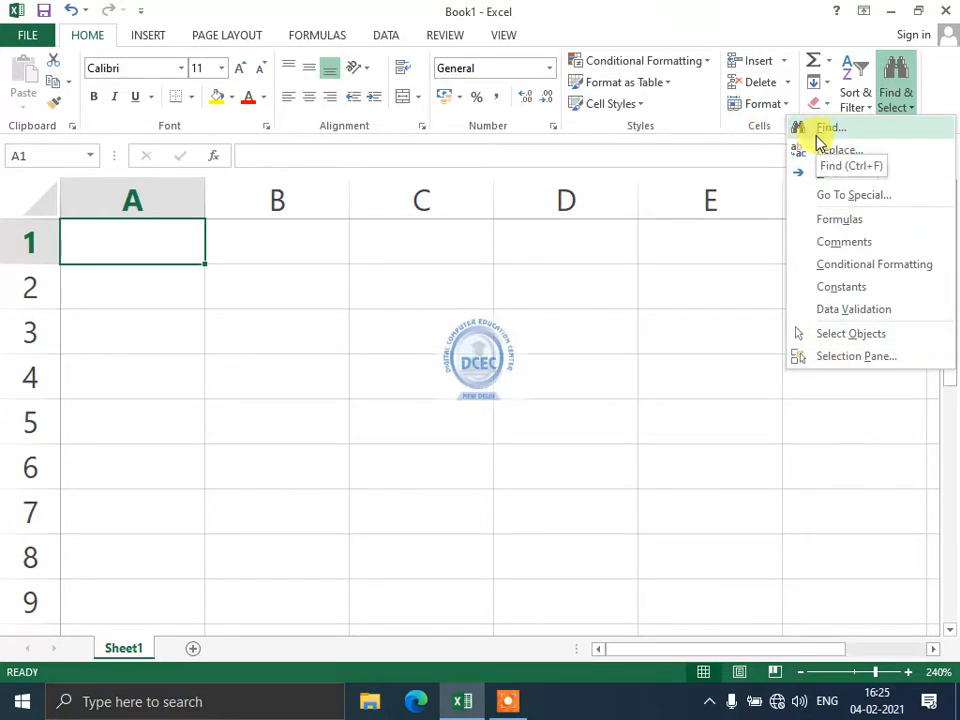
pyautogui.click(826, 176)
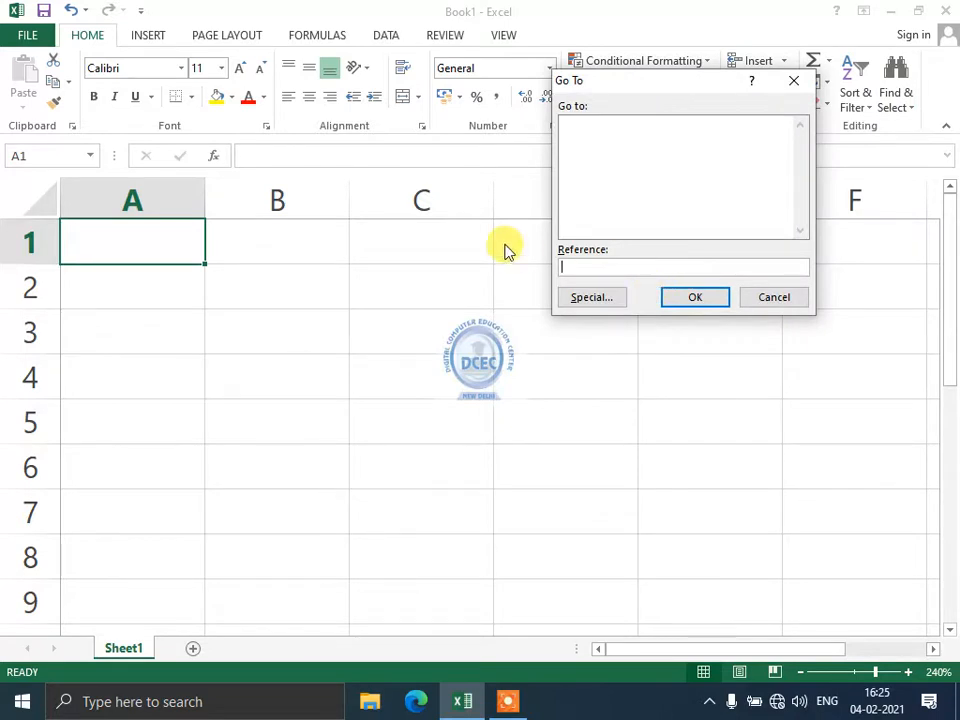
pyautogui.write('5')
pyautogui.press('BackSpace')
pyautogui.write('f500')
pyautogui.press('Return')
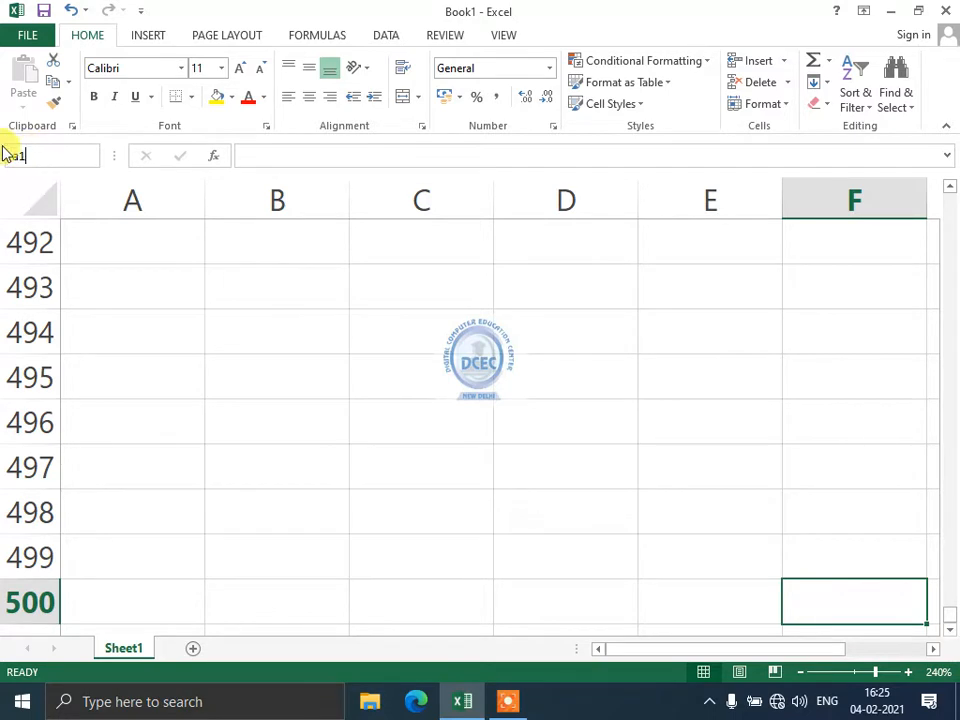
pyautogui.press('Return')
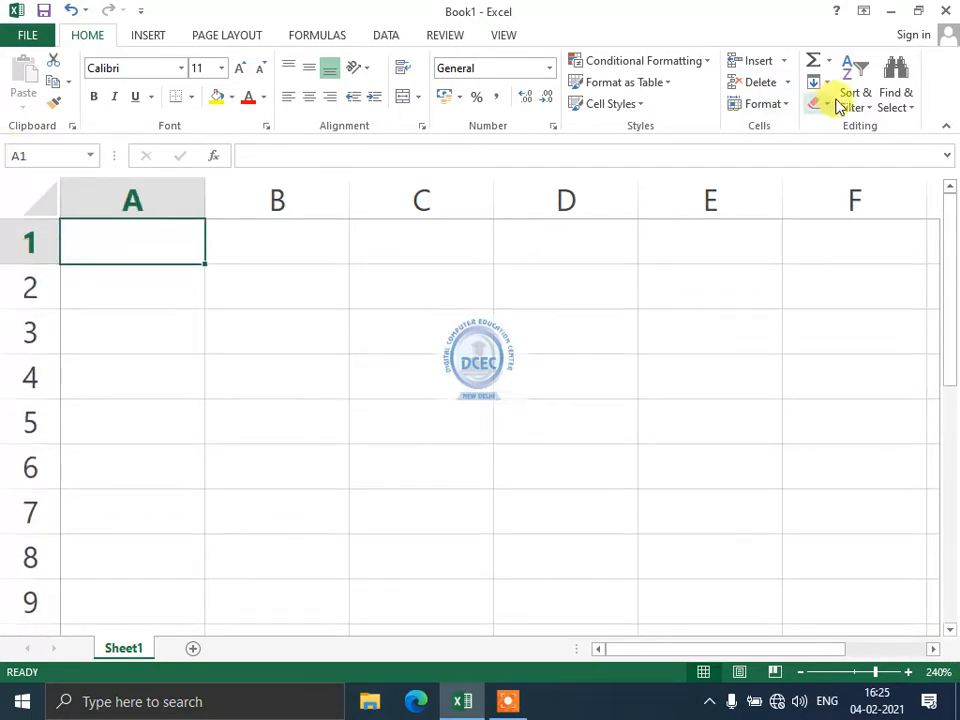
# Browse the Find & Select, Sort & Filter, Data tab and AutoSum menus without choosing anything.
pyautogui.click(898, 100)
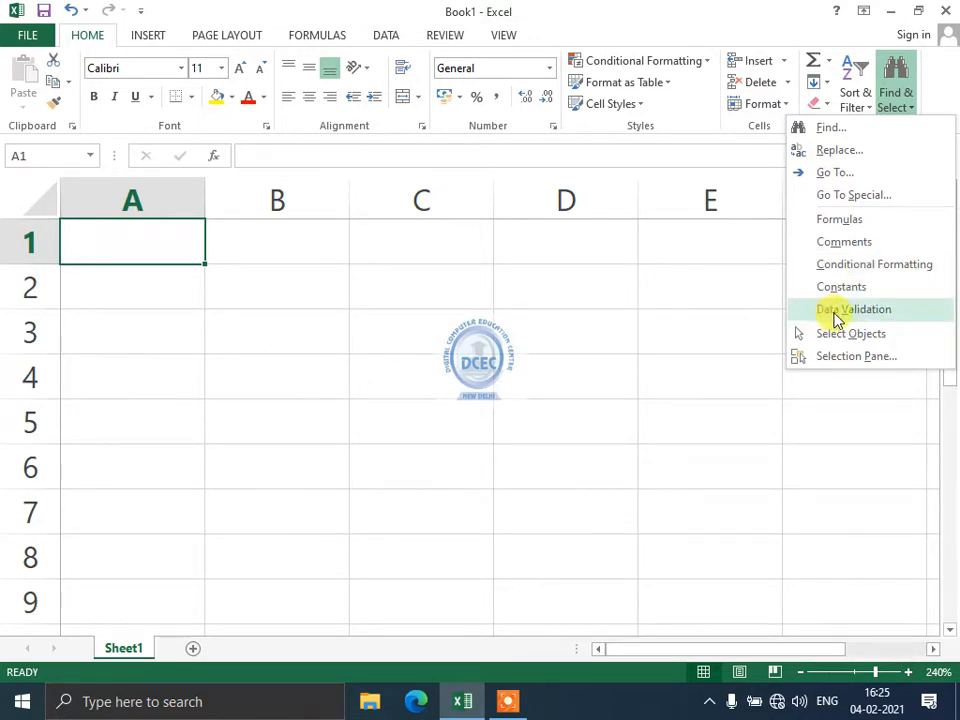
pyautogui.click(664, 407)
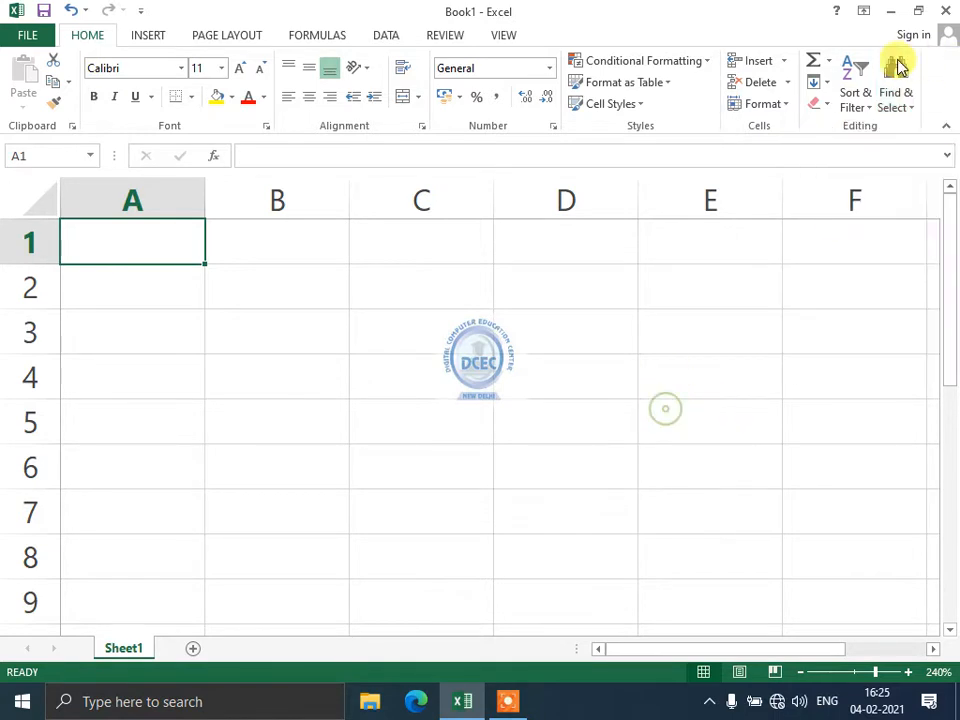
pyautogui.click(860, 110)
pyautogui.click(530, 386)
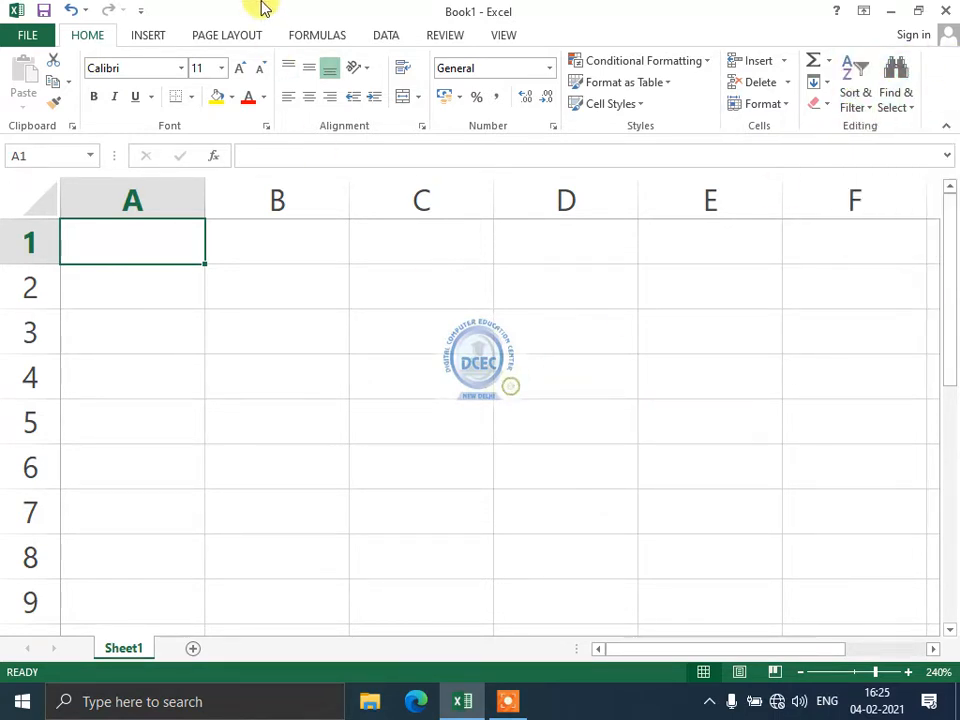
pyautogui.click(386, 35)
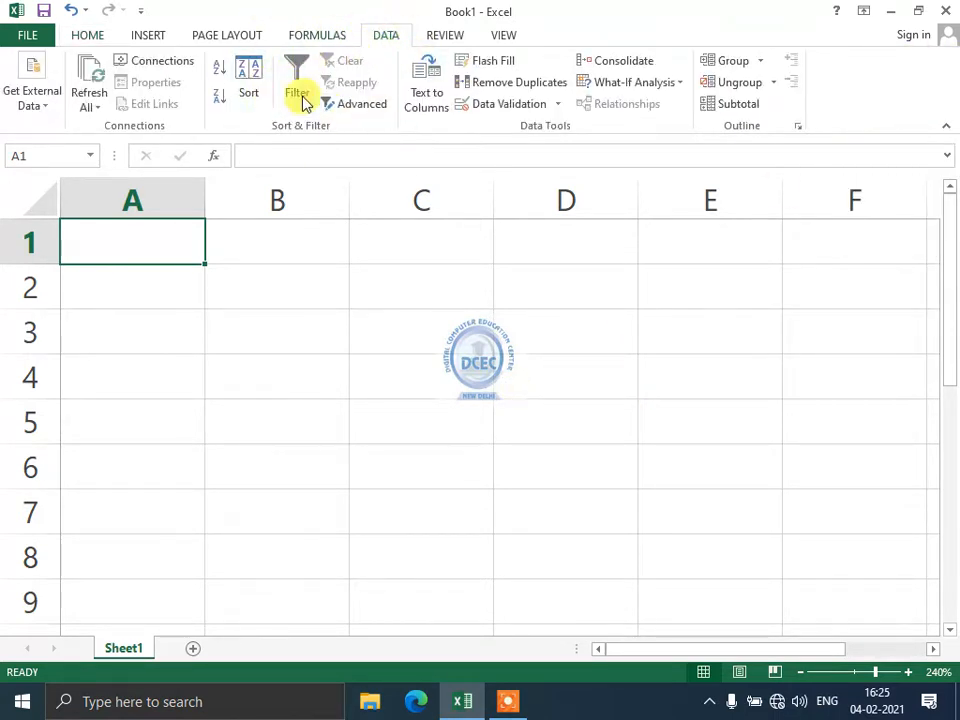
pyautogui.click(85, 34)
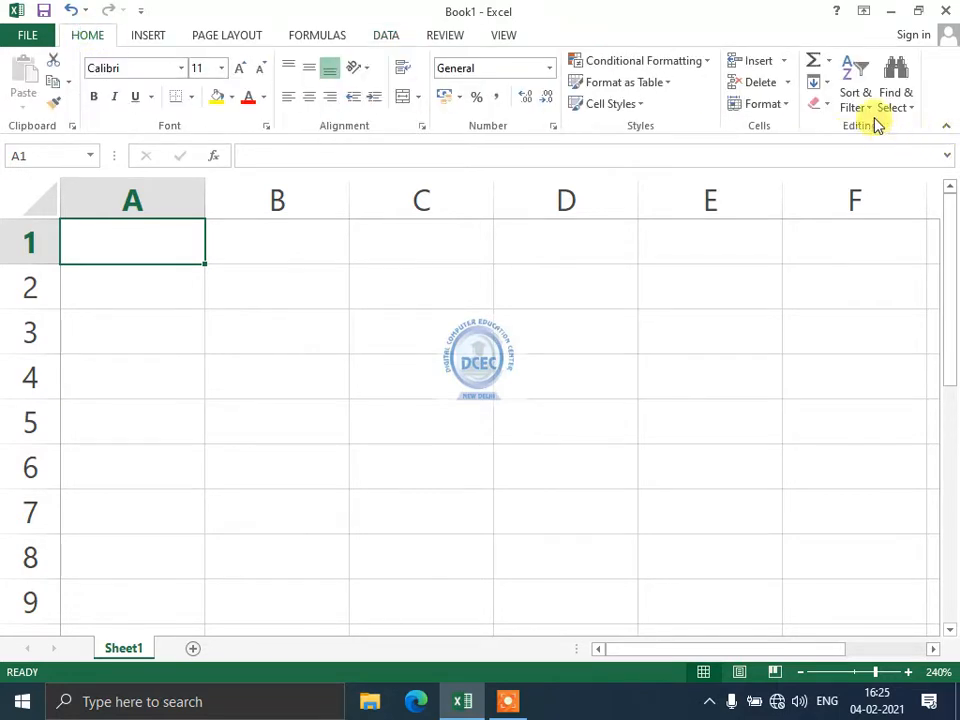
pyautogui.click(829, 68)
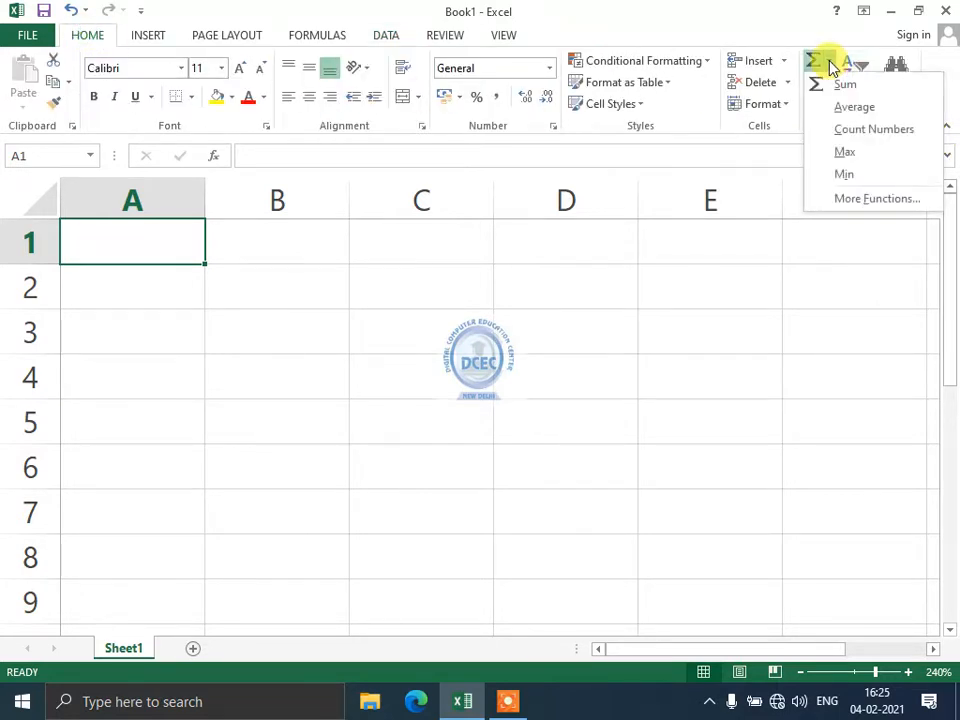
pyautogui.click(396, 333)
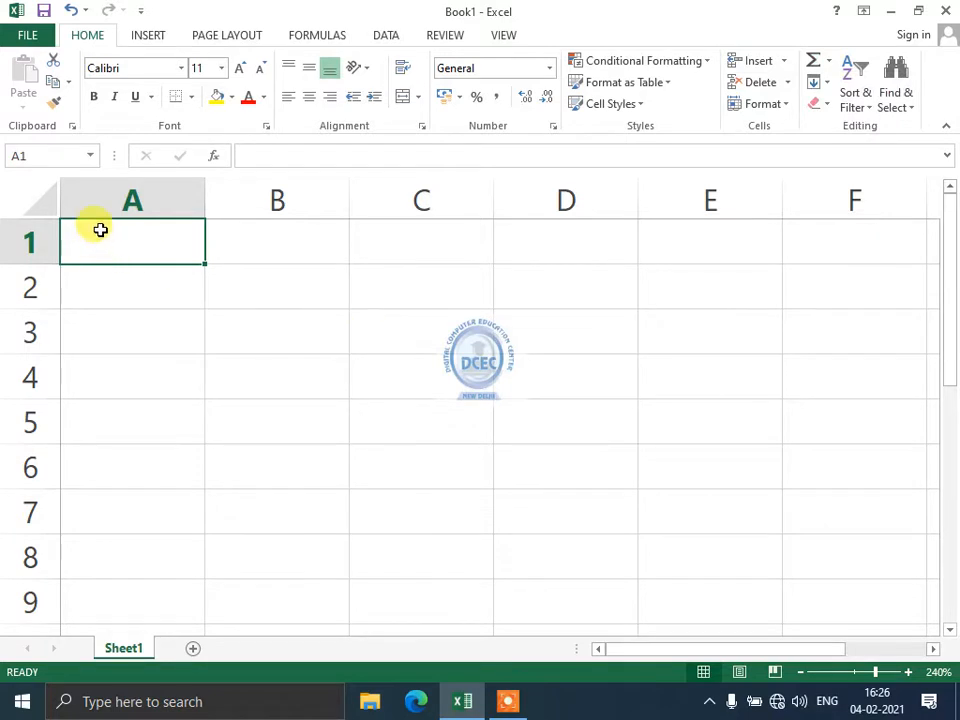
# Enter 32, 3, 2, 3, 23 and 2 in A1:A6 and add an AutoSum total below.
pyautogui.write('32 3 2 3 23 2')
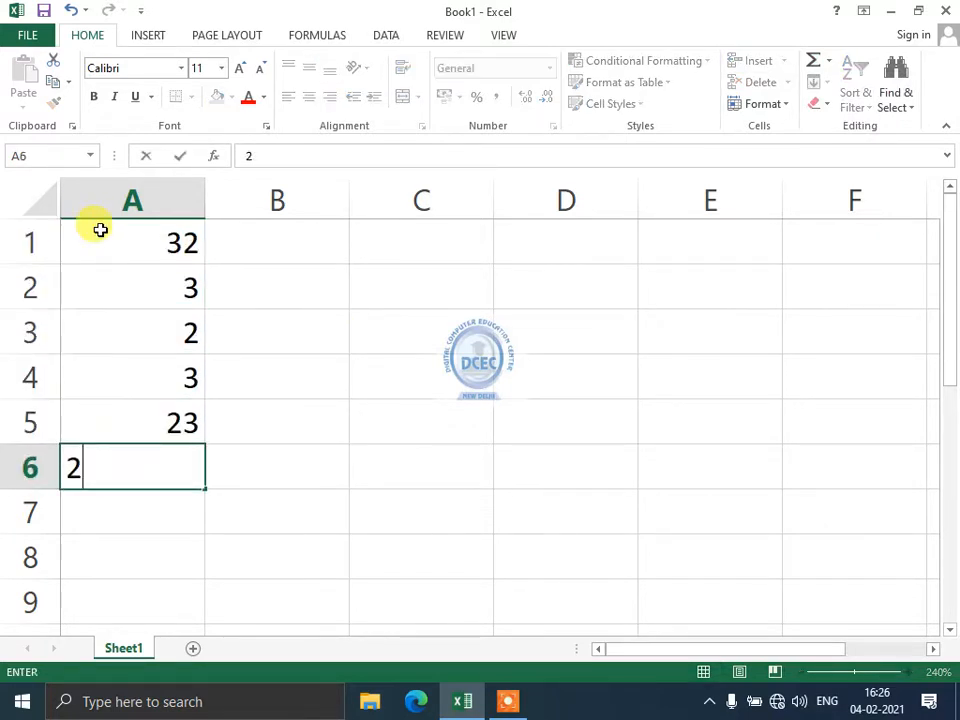
pyautogui.click(139, 519)
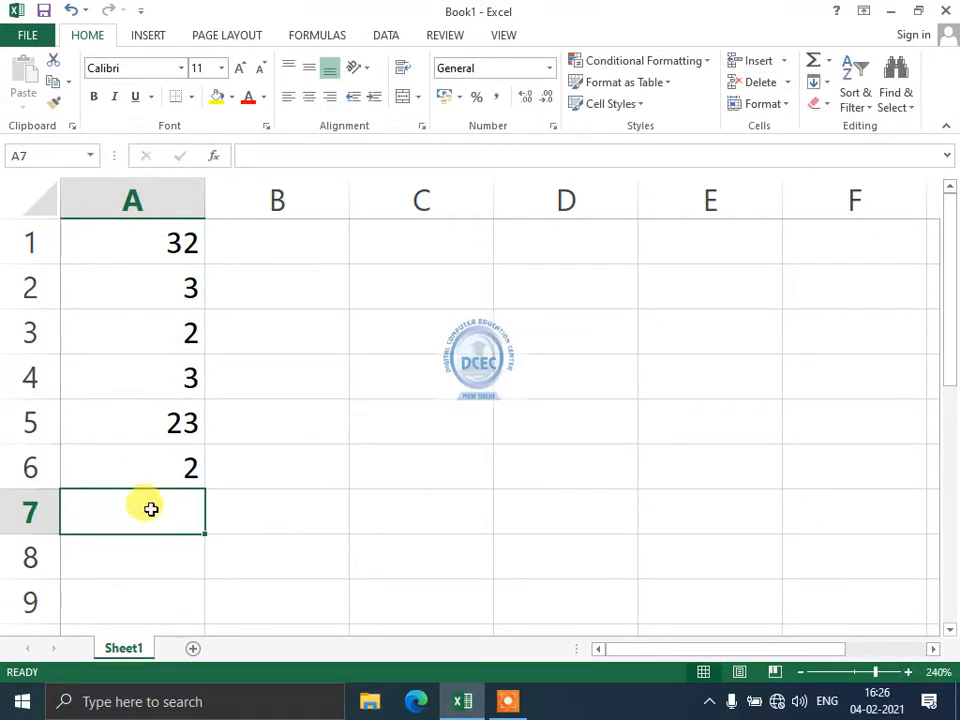
pyautogui.hotkey('alt', '=')
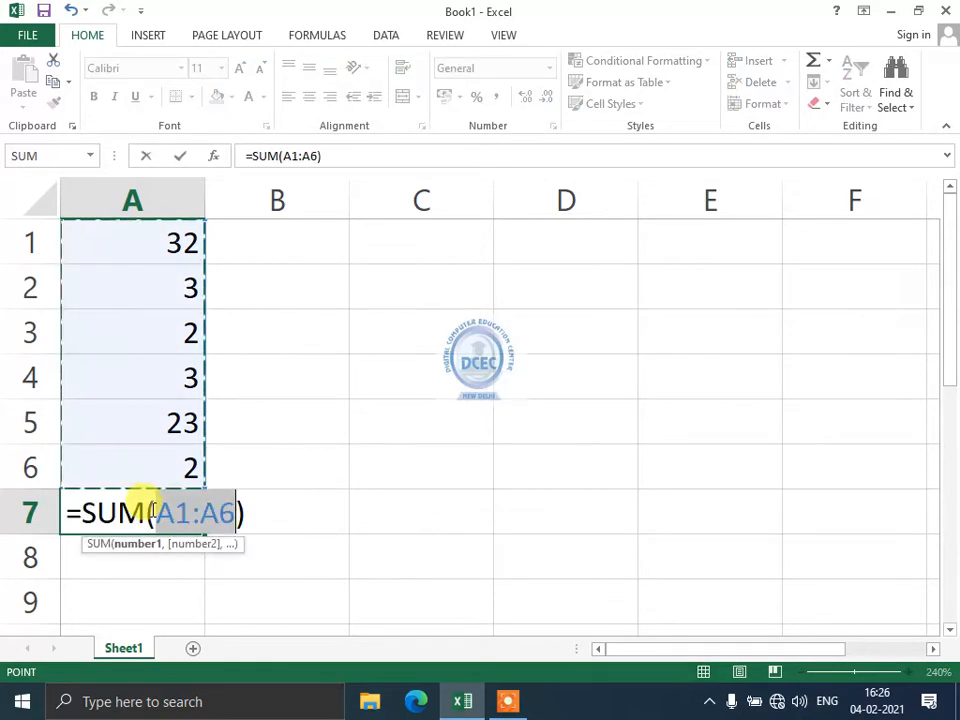
pyautogui.press('Return')
# Insert a Sum of A1:A6 in A7 showing 65, then remove it so A7 is empty.
pyautogui.click(150, 510)
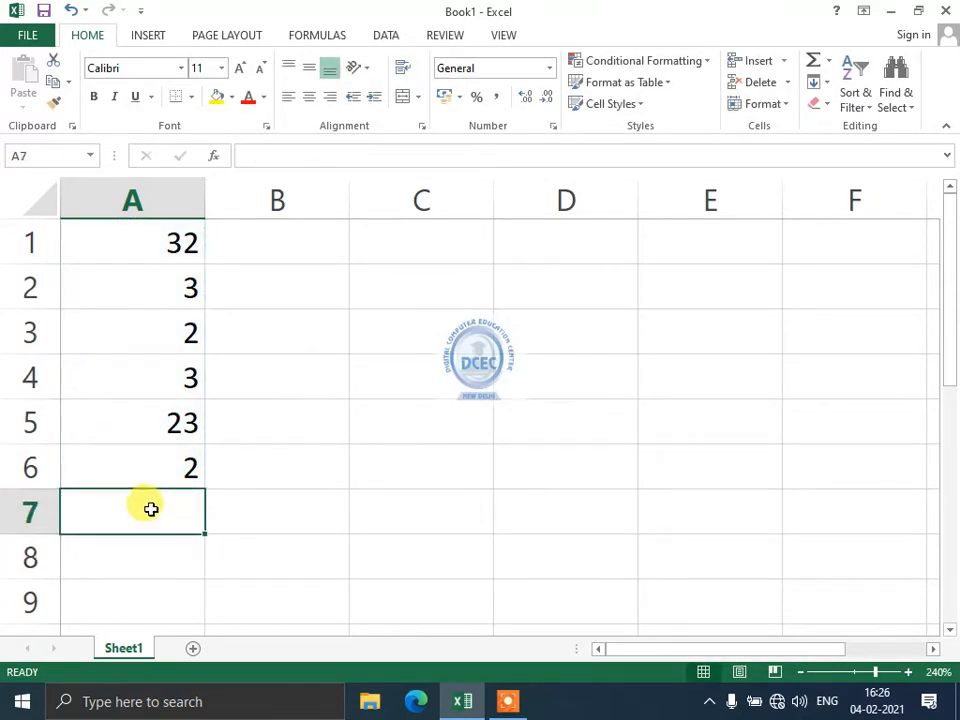
pyautogui.click(829, 61)
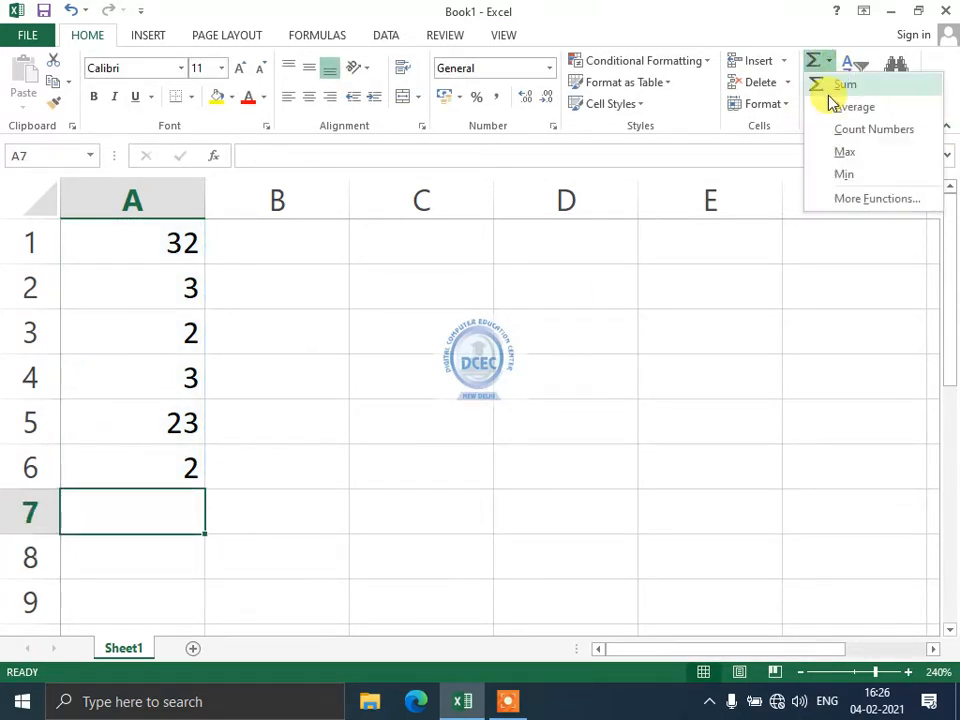
pyautogui.click(829, 86)
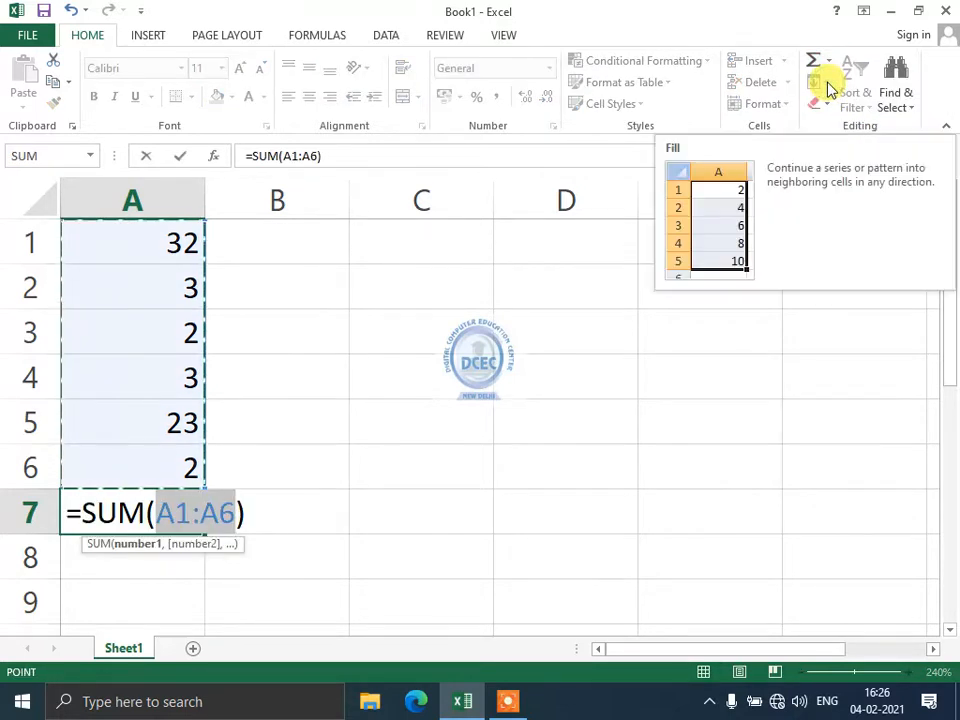
pyautogui.press('Return')
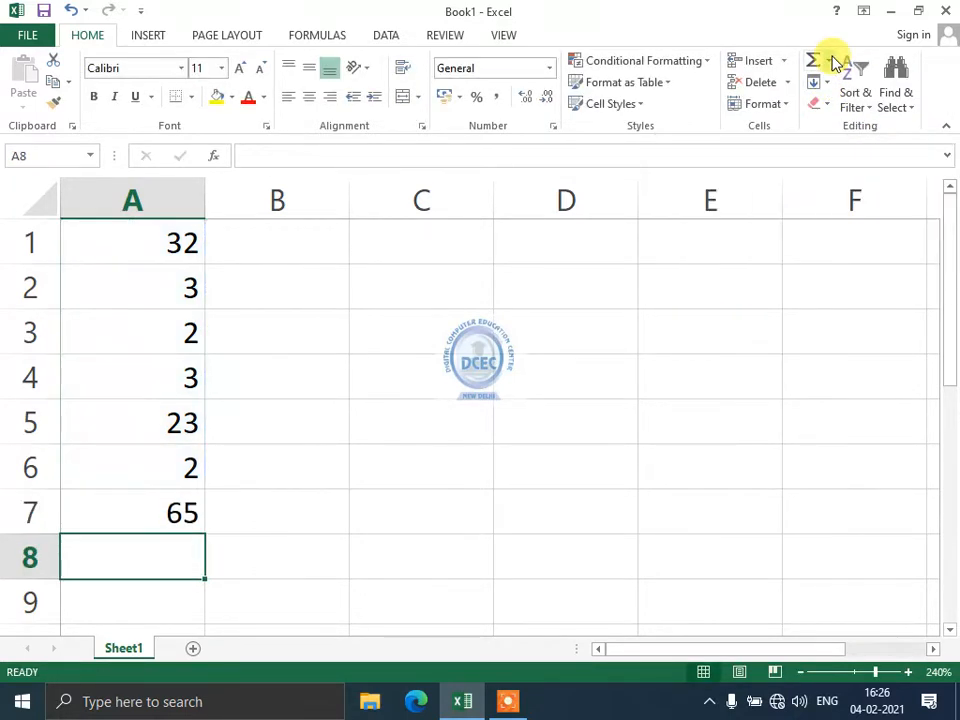
pyautogui.press('Up')
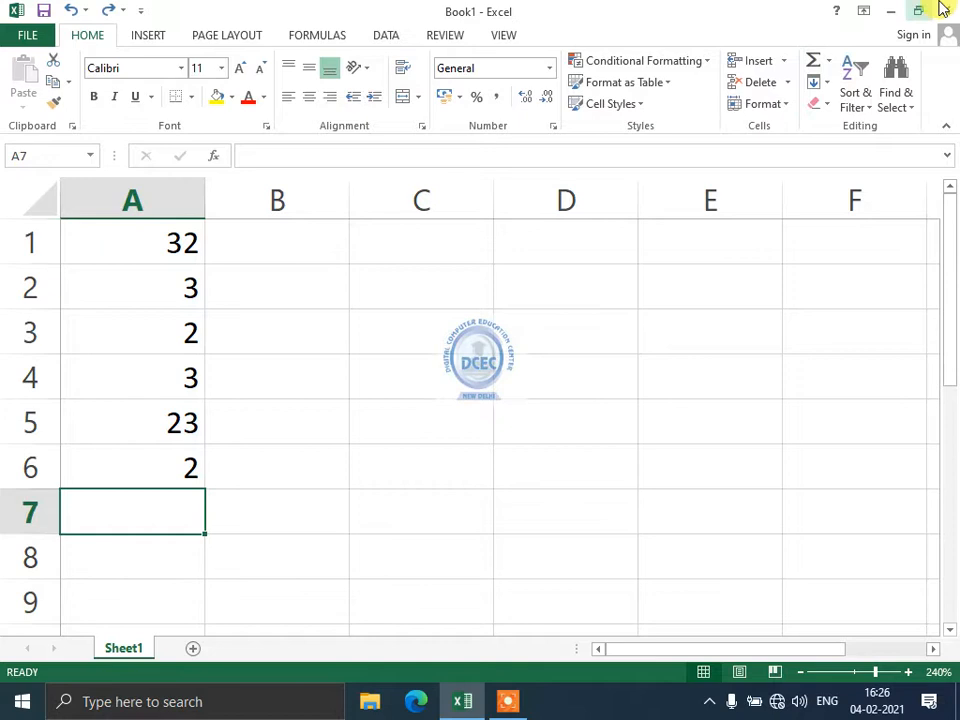
pyautogui.click(830, 61)
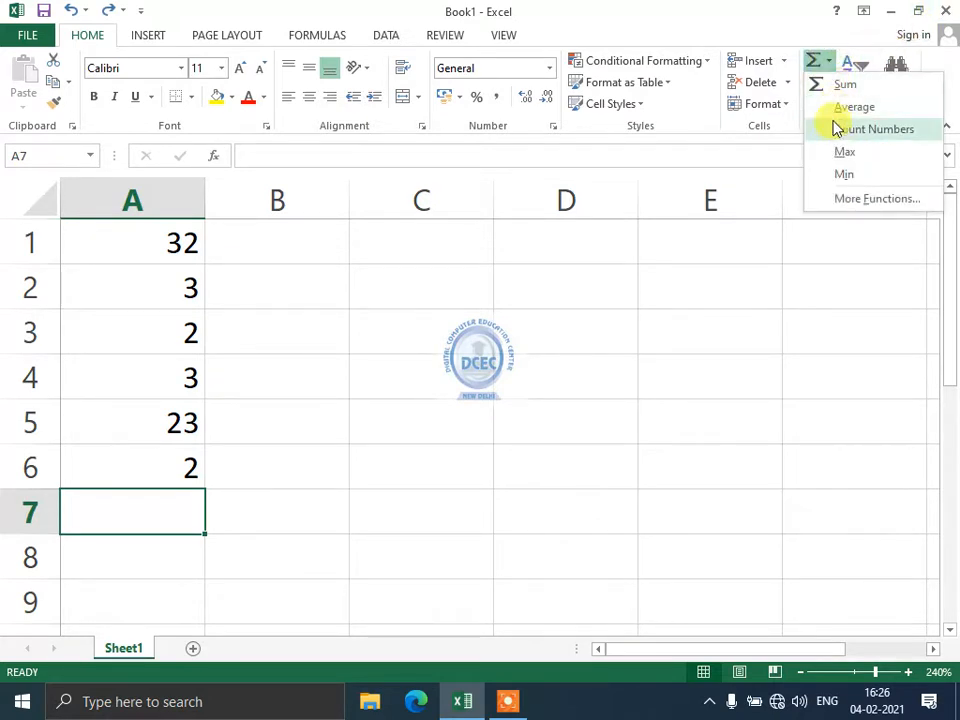
pyautogui.press('Escape')
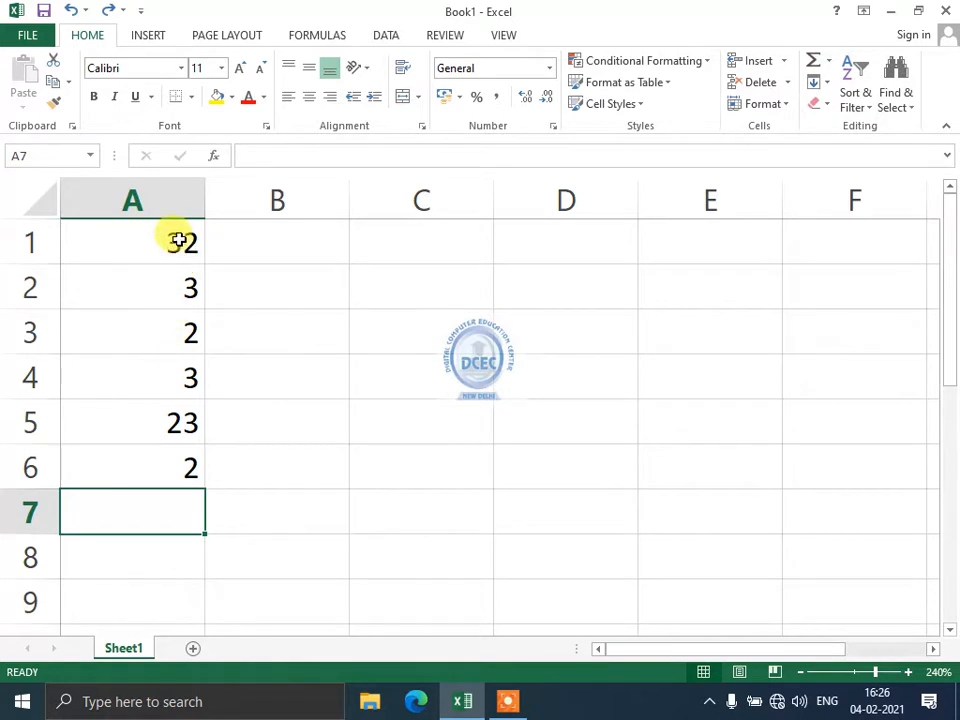
# Select A4 and insert two blank sheet rows above it.
pyautogui.moveTo(178, 240); pyautogui.dragTo(160, 463)
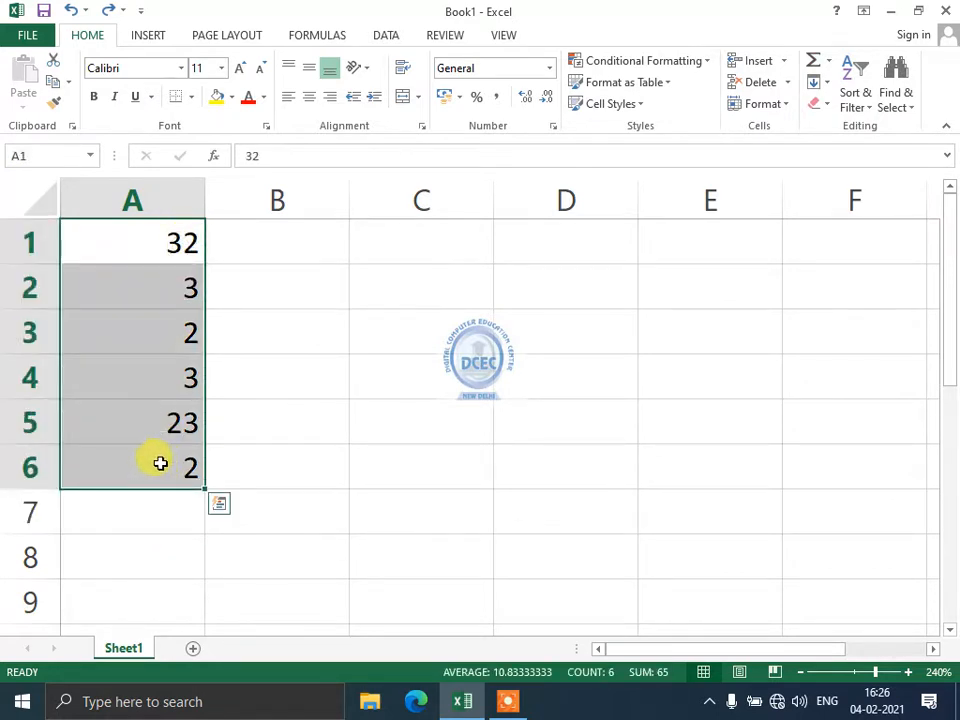
pyautogui.click(160, 463)
pyautogui.click(160, 375)
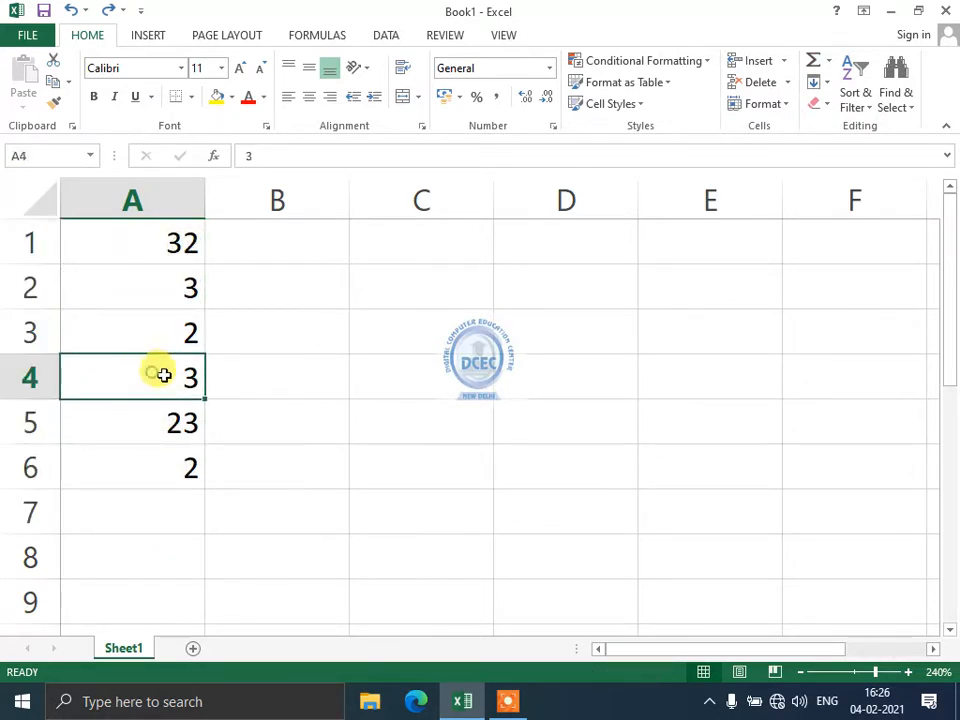
pyautogui.click(786, 61)
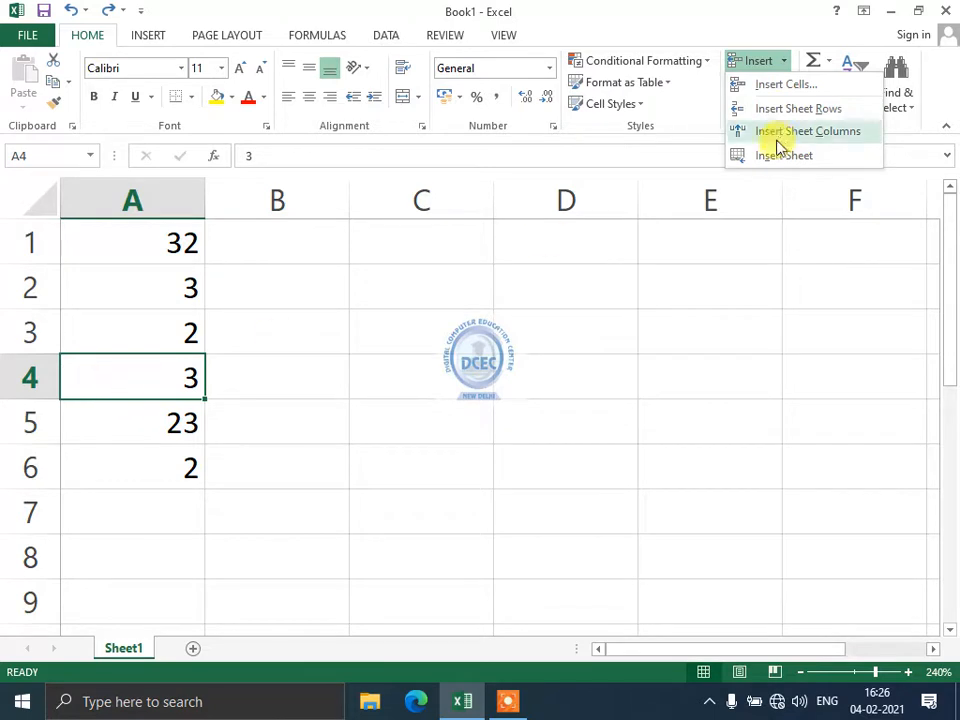
pyautogui.click(788, 110)
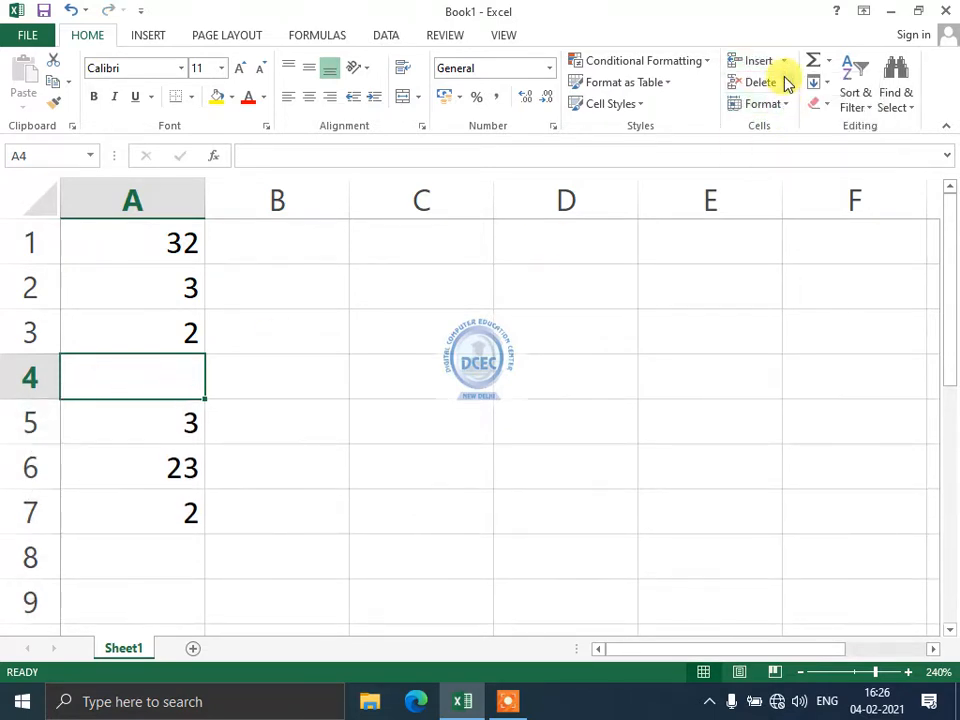
pyautogui.click(788, 66)
pyautogui.click(789, 107)
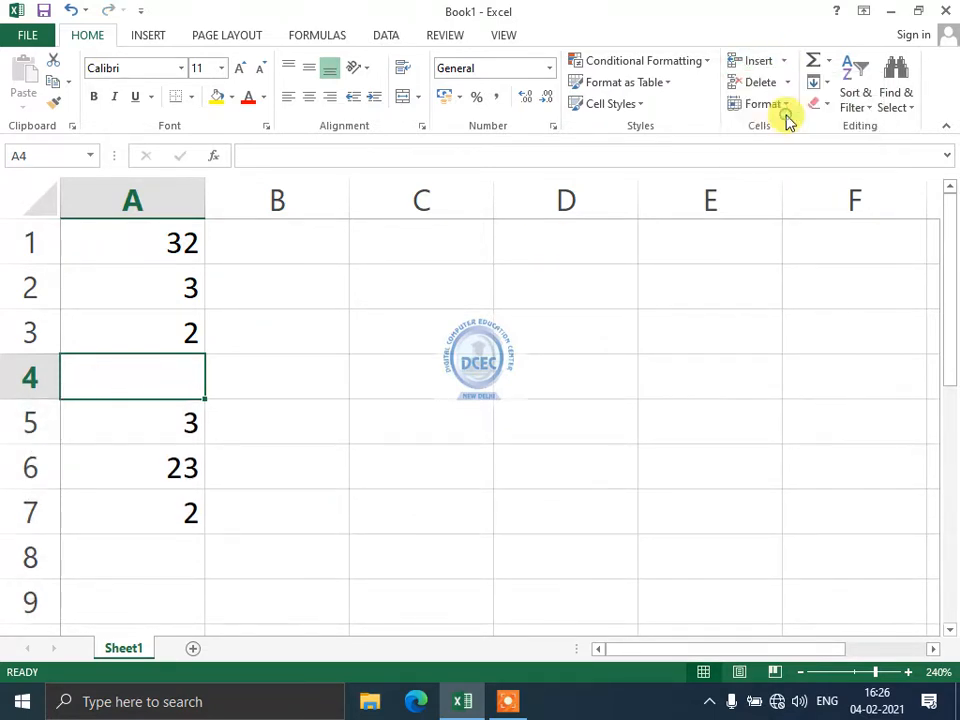
# Enter s, Sa and A in column B and AS, AS and S in column C.
pyautogui.click(312, 245)
pyautogui.write('s')
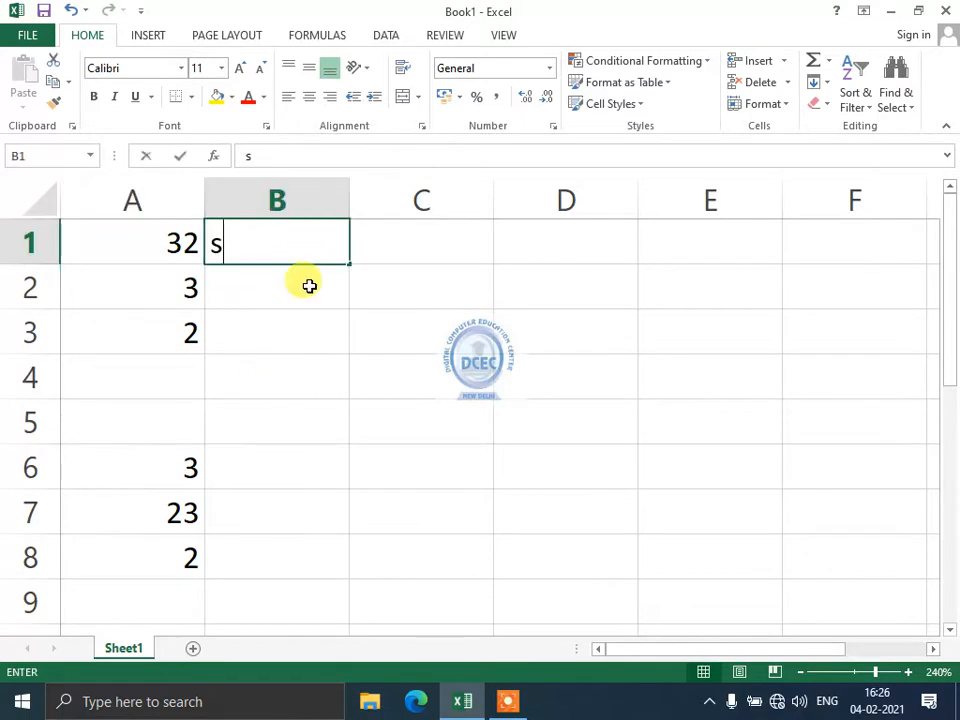
pyautogui.click(311, 287)
pyautogui.write('Sa')
pyautogui.click(309, 384)
pyautogui.write('A')
pyautogui.click(297, 452)
pyautogui.click(447, 291)
pyautogui.write('AS')
pyautogui.click(446, 386)
pyautogui.write('AS')
pyautogui.click(446, 434)
pyautogui.write('S')
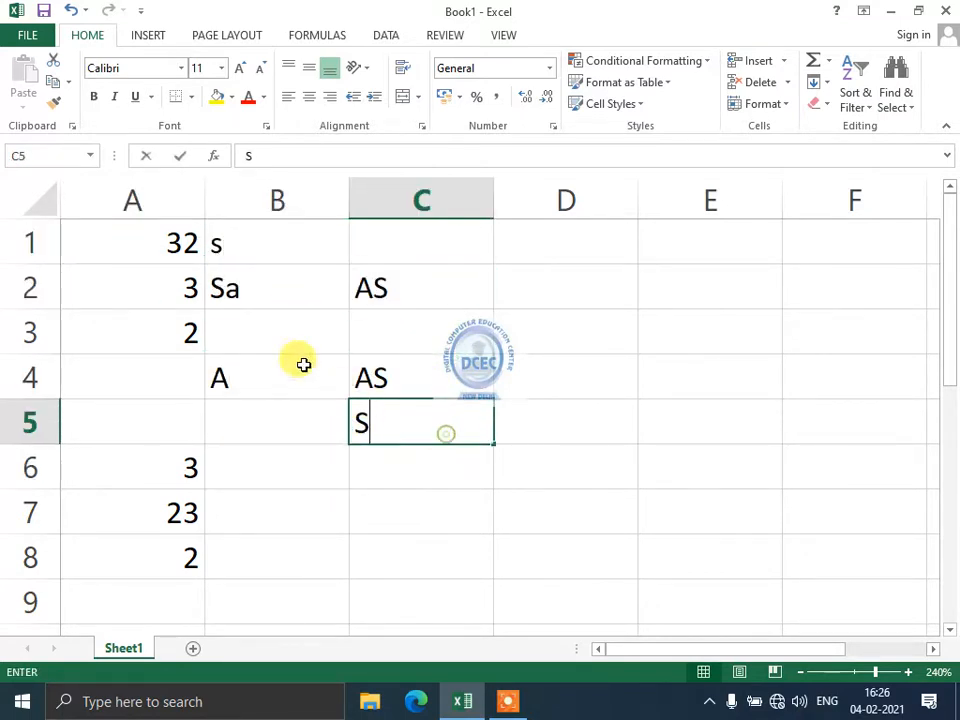
pyautogui.click(296, 338)
# Select C3 and look over the Fill and AutoSum lists without choosing anything.
pyautogui.click(403, 334)
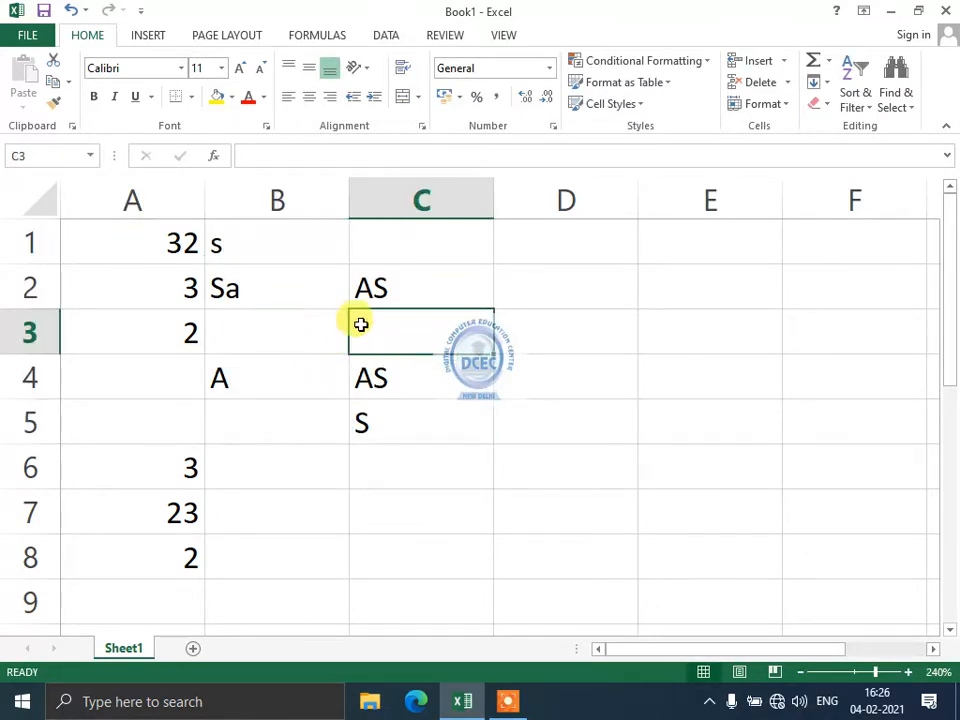
pyautogui.click(291, 326)
pyautogui.click(384, 330)
pyautogui.click(287, 331)
pyautogui.click(403, 326)
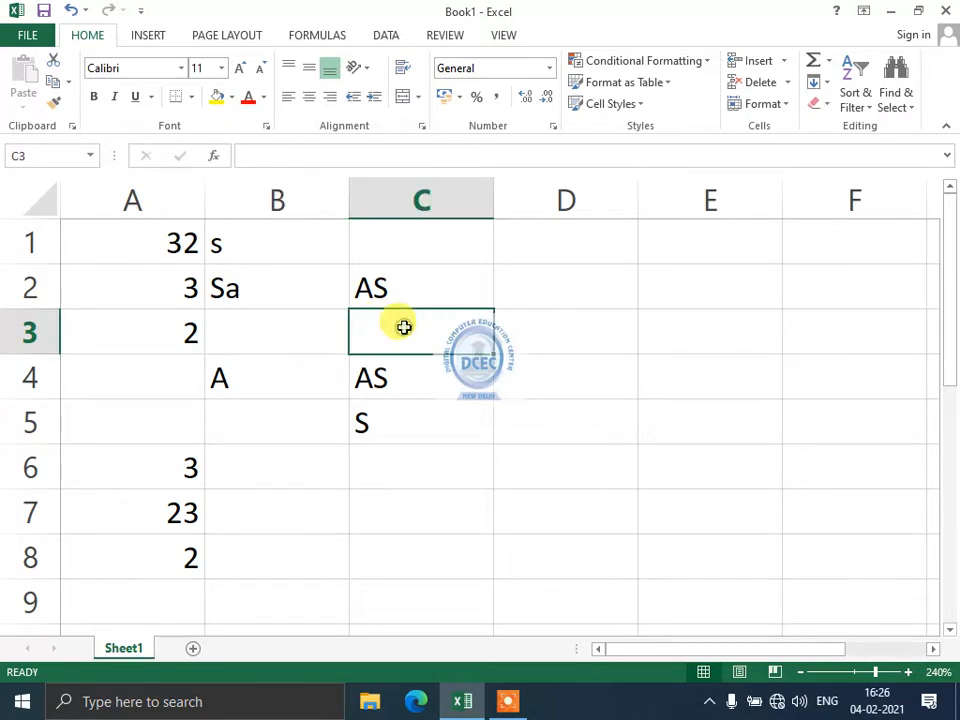
pyautogui.click(826, 86)
pyautogui.click(829, 61)
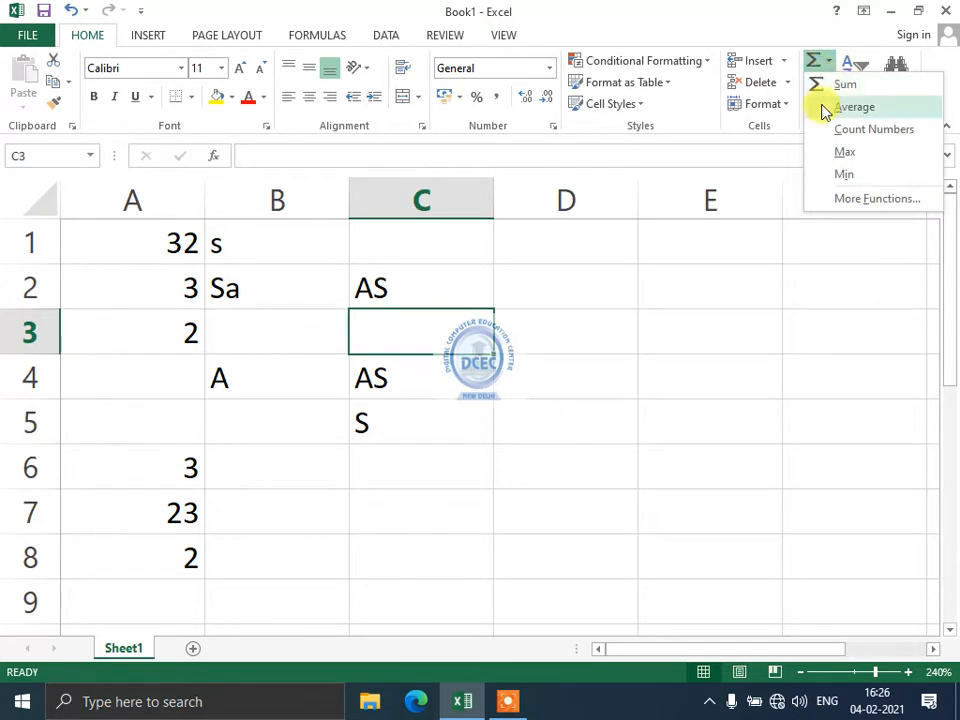
pyautogui.press('Escape')
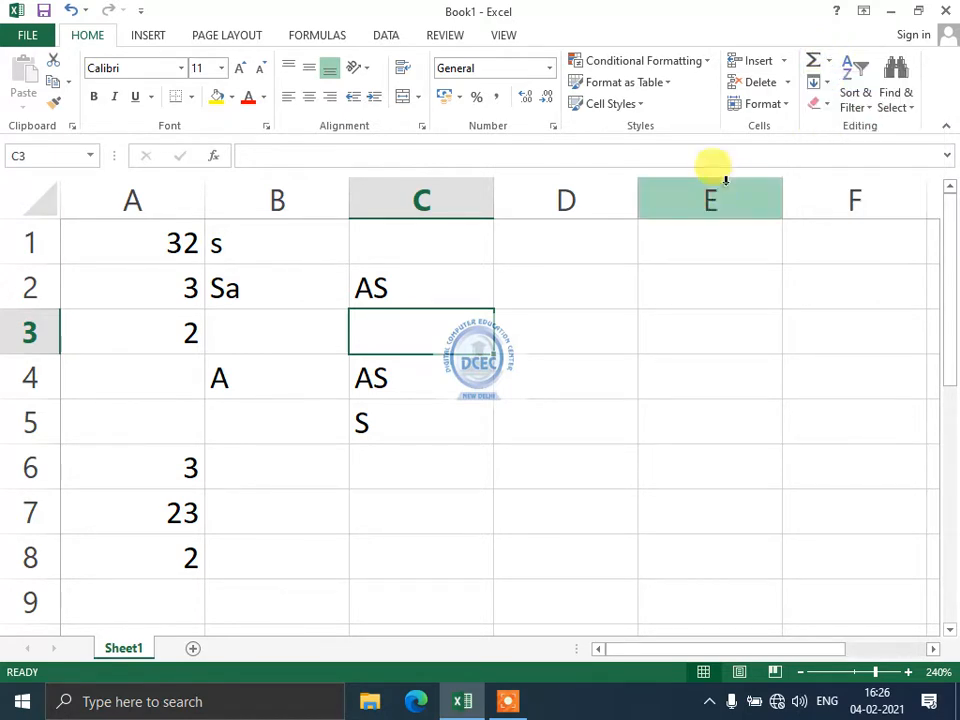
# Insert a blank sheet column at C, shifting AS, AS and S into column D.
pyautogui.click(784, 61)
pyautogui.click(782, 140)
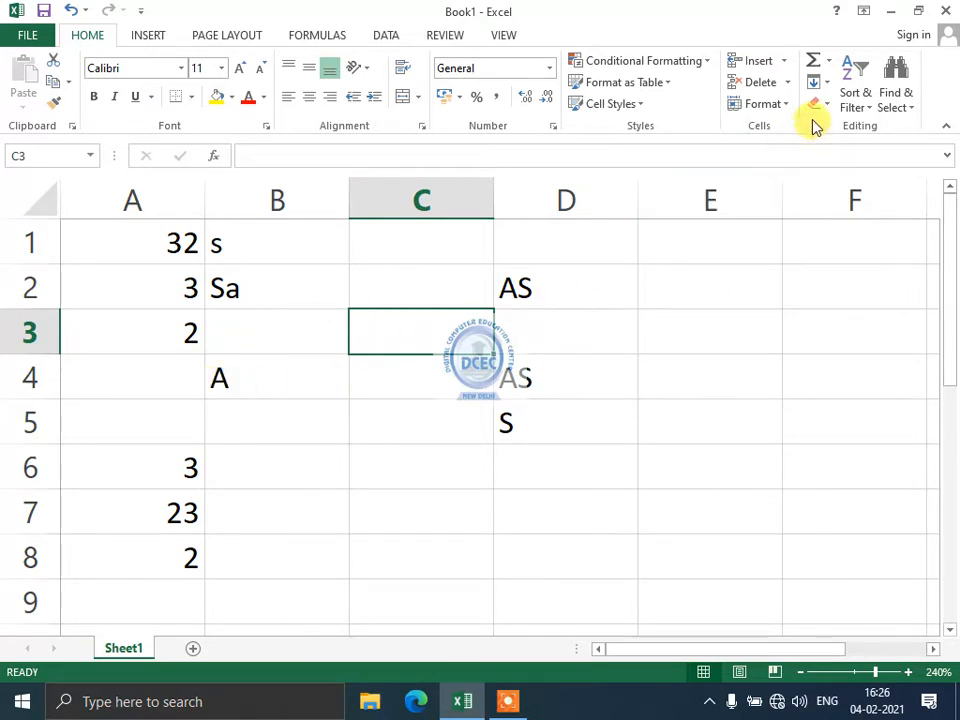
pyautogui.click(784, 64)
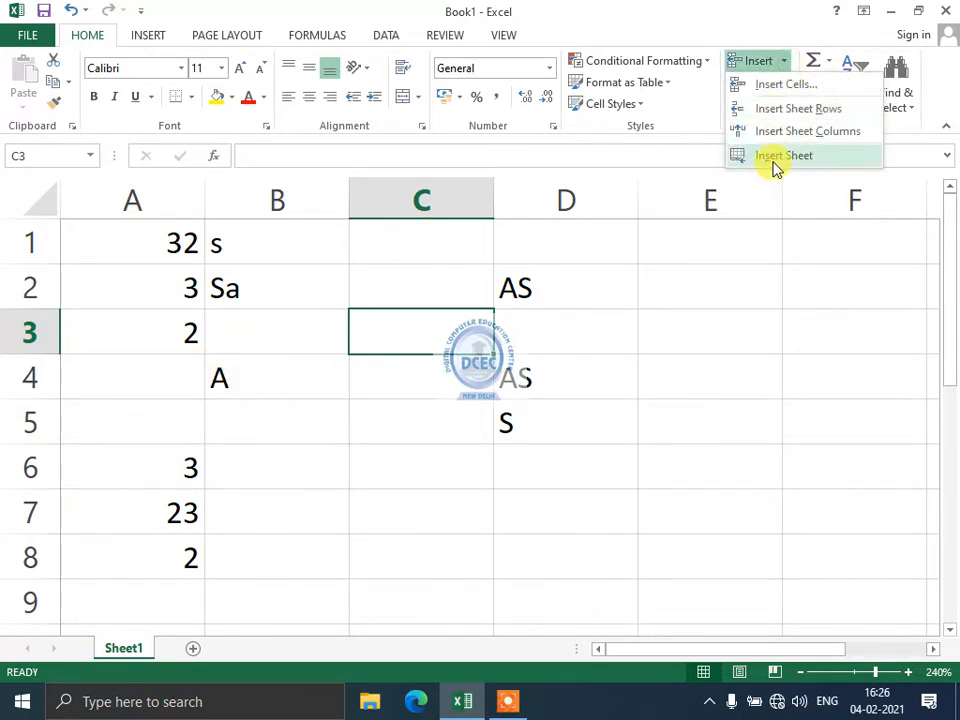
pyautogui.click(324, 510)
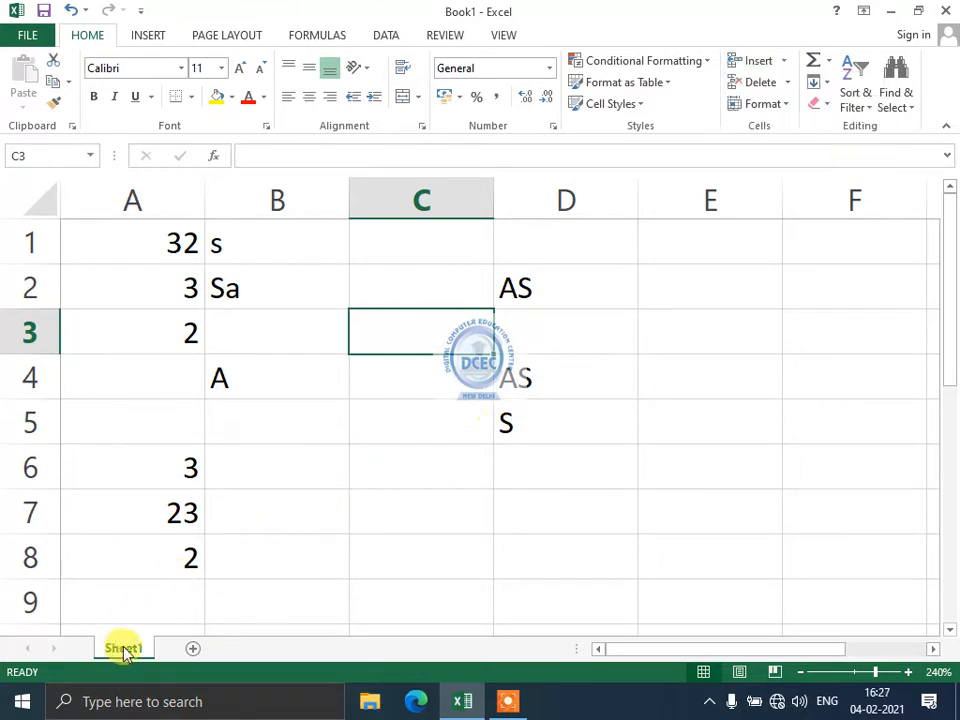
# Add Sheet2 and Sheet3, then return to Sheet1 and select cell C5.
pyautogui.click(193, 648)
pyautogui.click(256, 648)
pyautogui.click(125, 648)
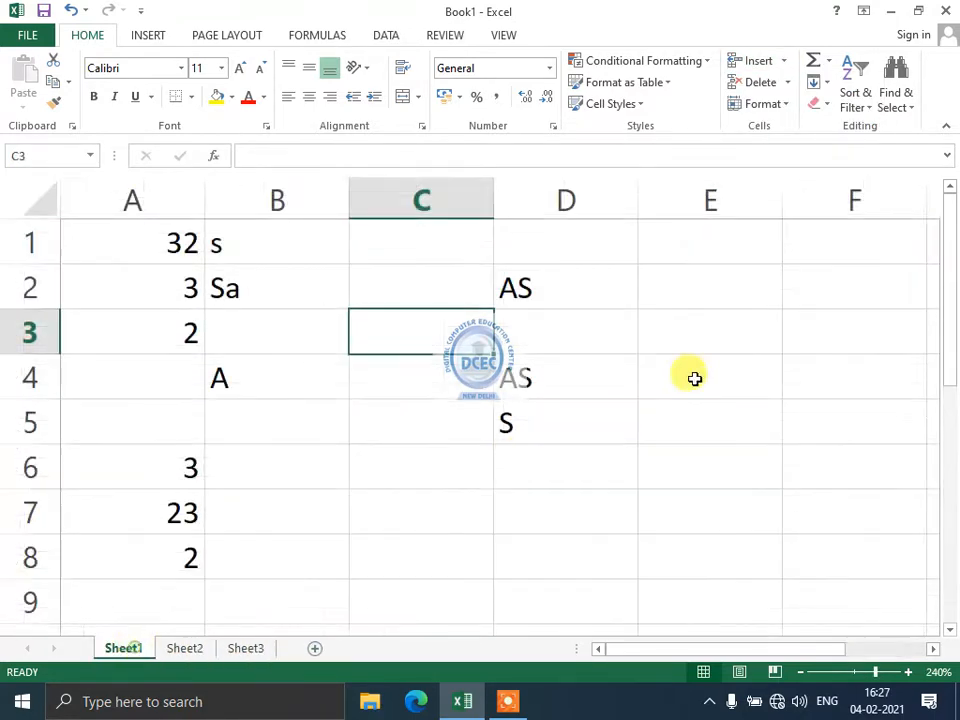
pyautogui.click(776, 62)
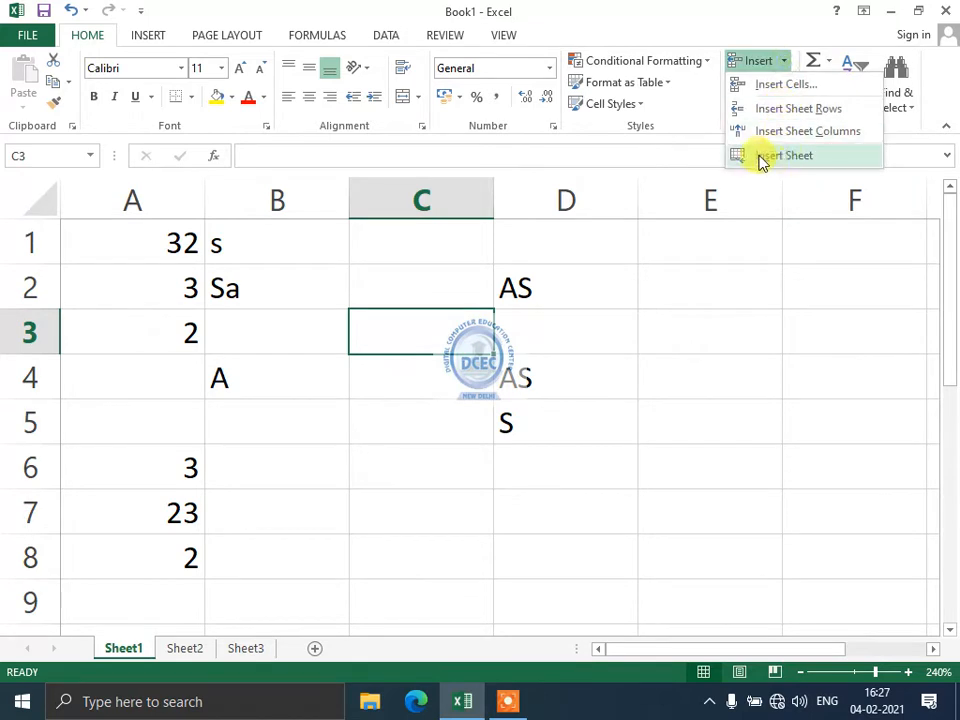
pyautogui.click(263, 515)
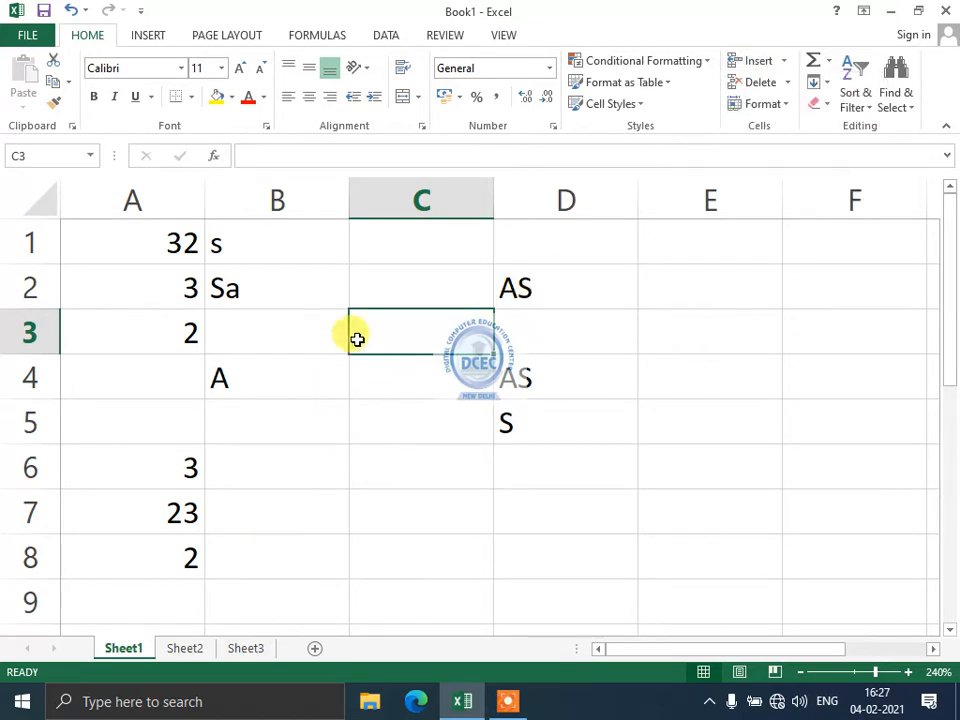
pyautogui.click(162, 427)
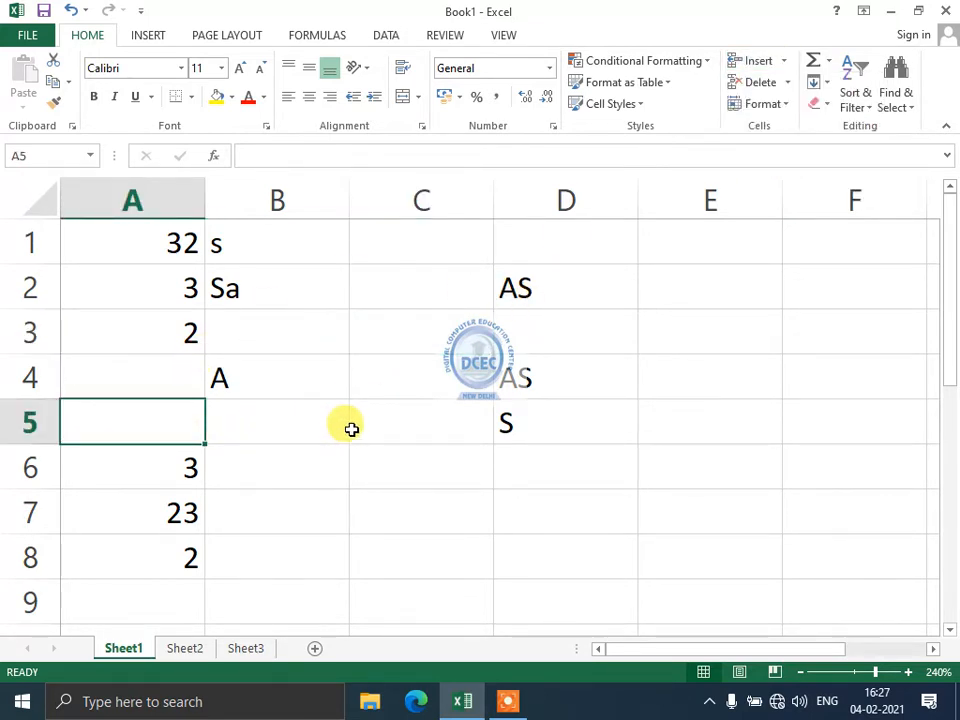
pyautogui.click(376, 428)
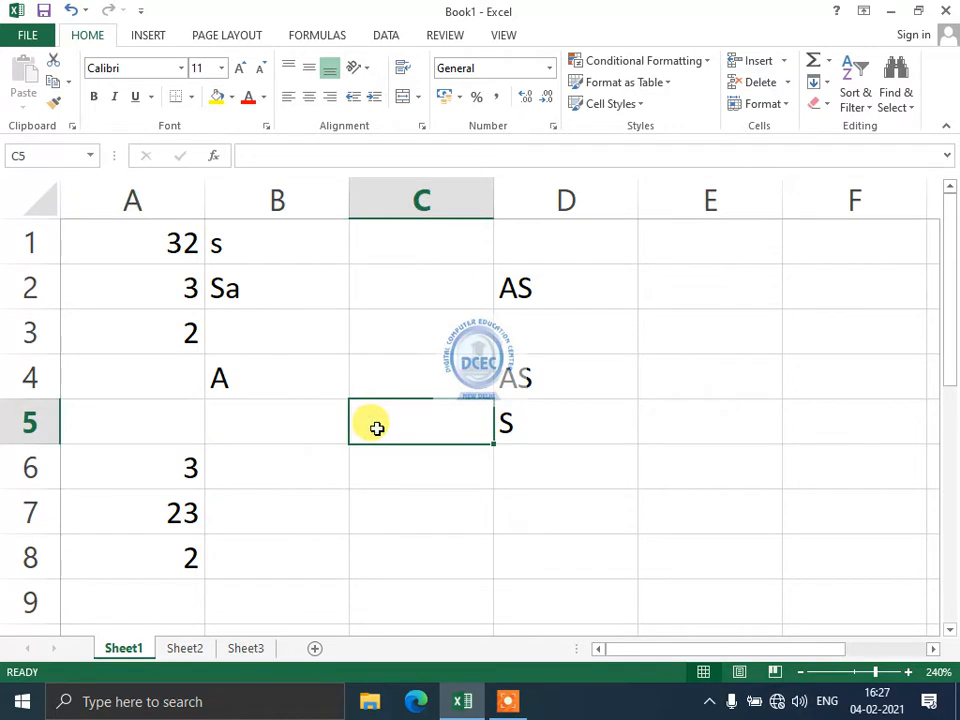
# Delete sheet row 5, then delete column C twice to remove the empty and AS columns.
pyautogui.click(790, 88)
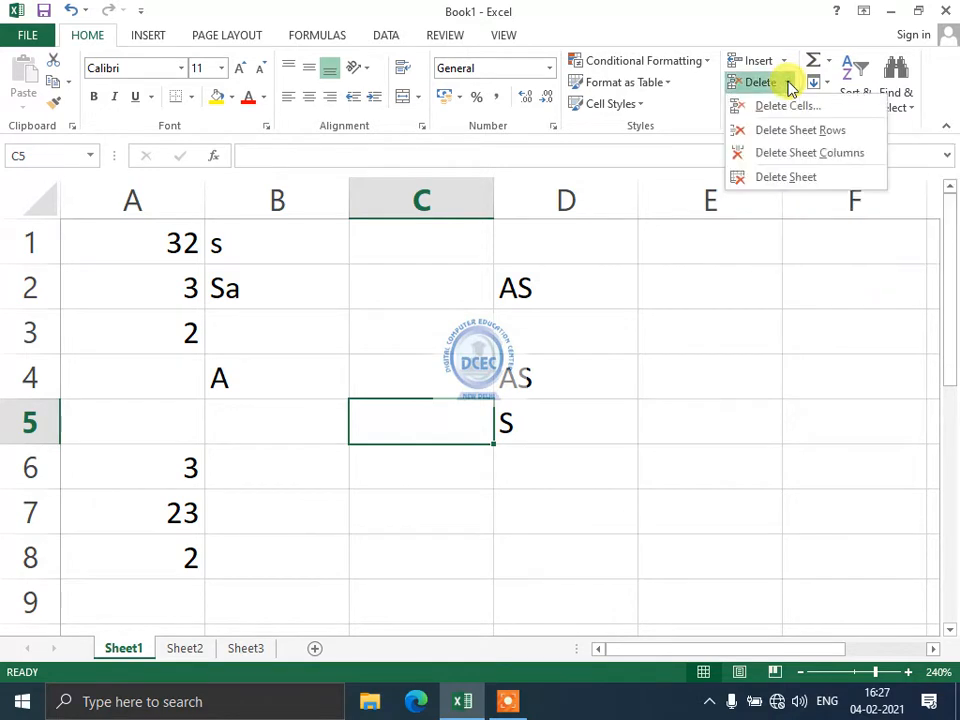
pyautogui.click(780, 134)
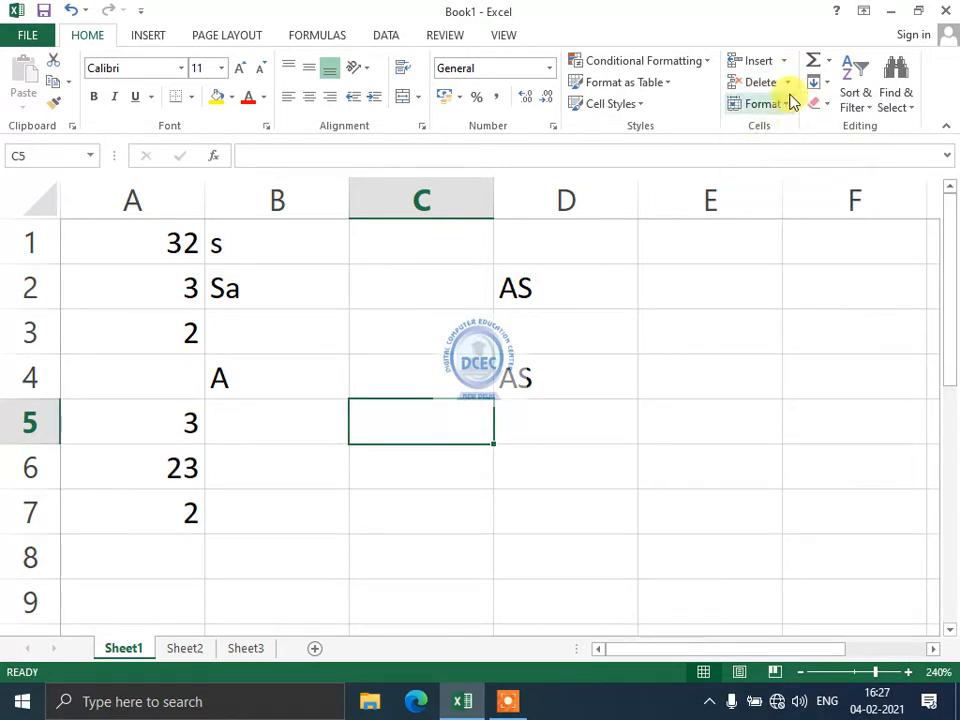
pyautogui.click(786, 86)
pyautogui.click(784, 150)
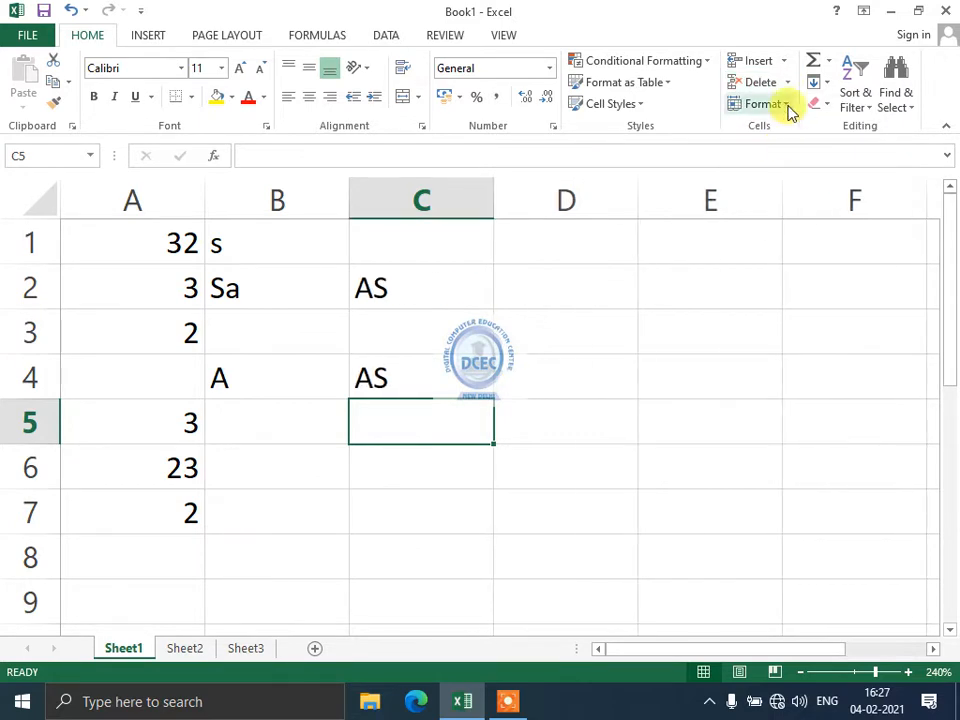
pyautogui.click(789, 85)
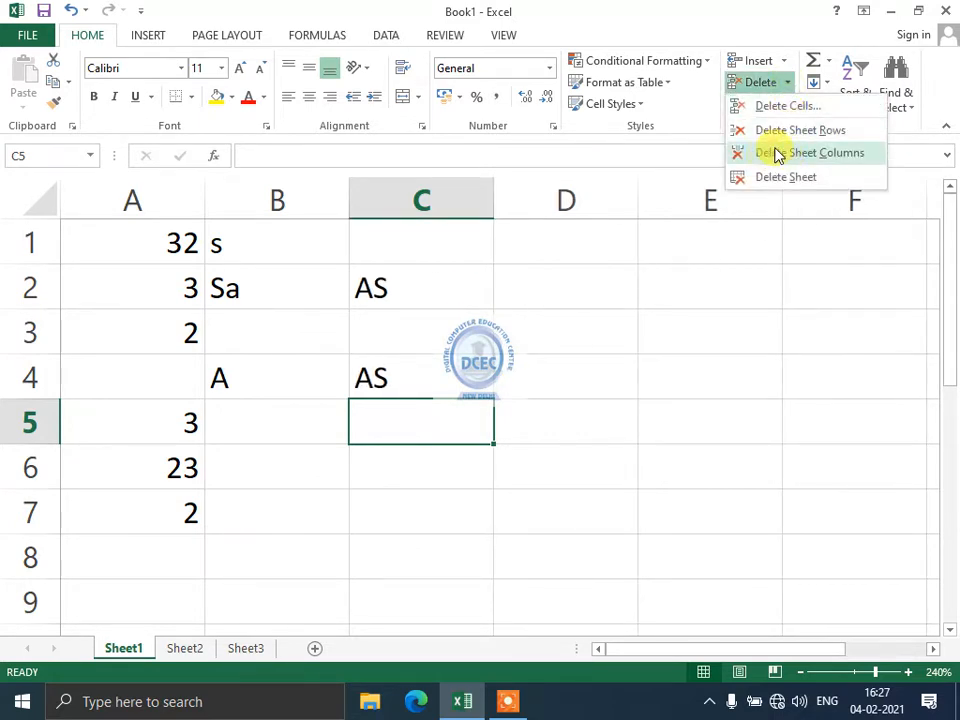
pyautogui.click(776, 153)
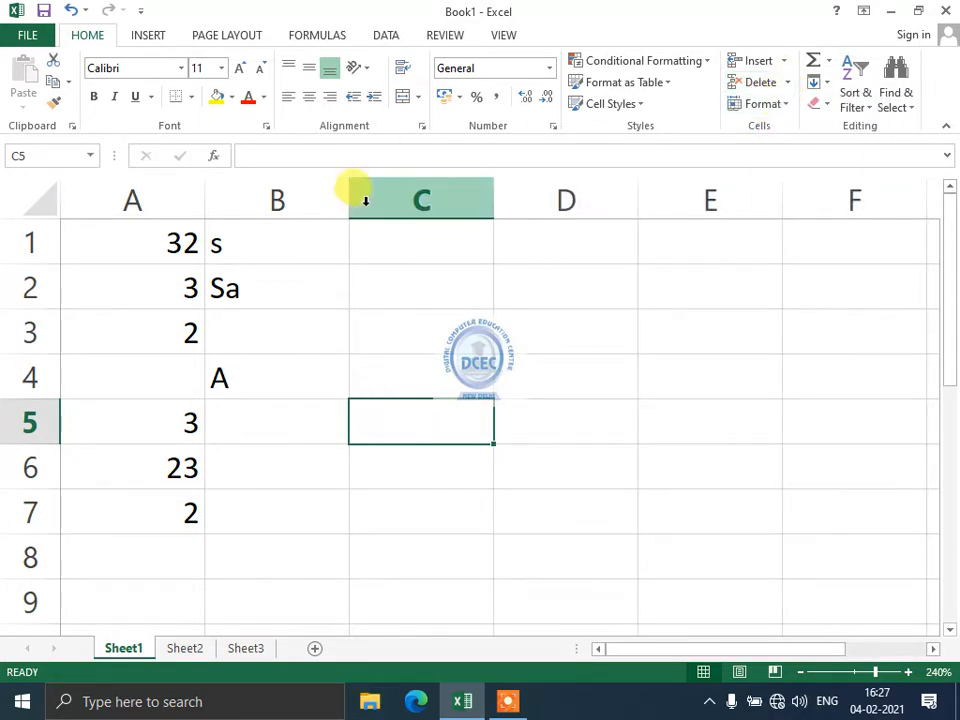
# Cancel deleting Sheet1, delete Sheet2 instead, and return to Sheet1.
pyautogui.click(790, 83)
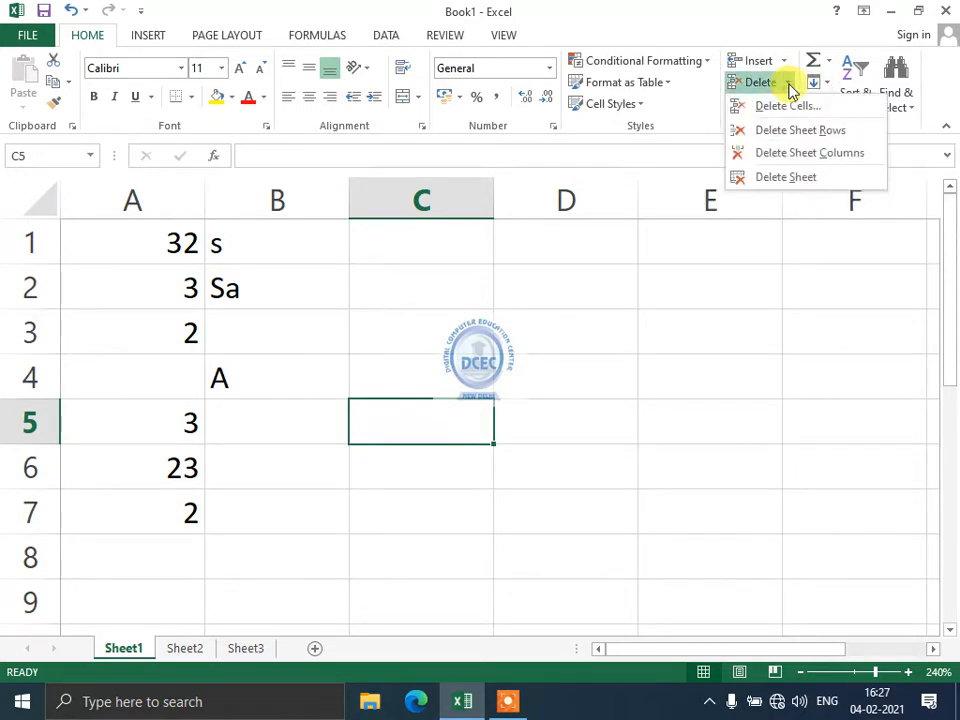
pyautogui.click(770, 178)
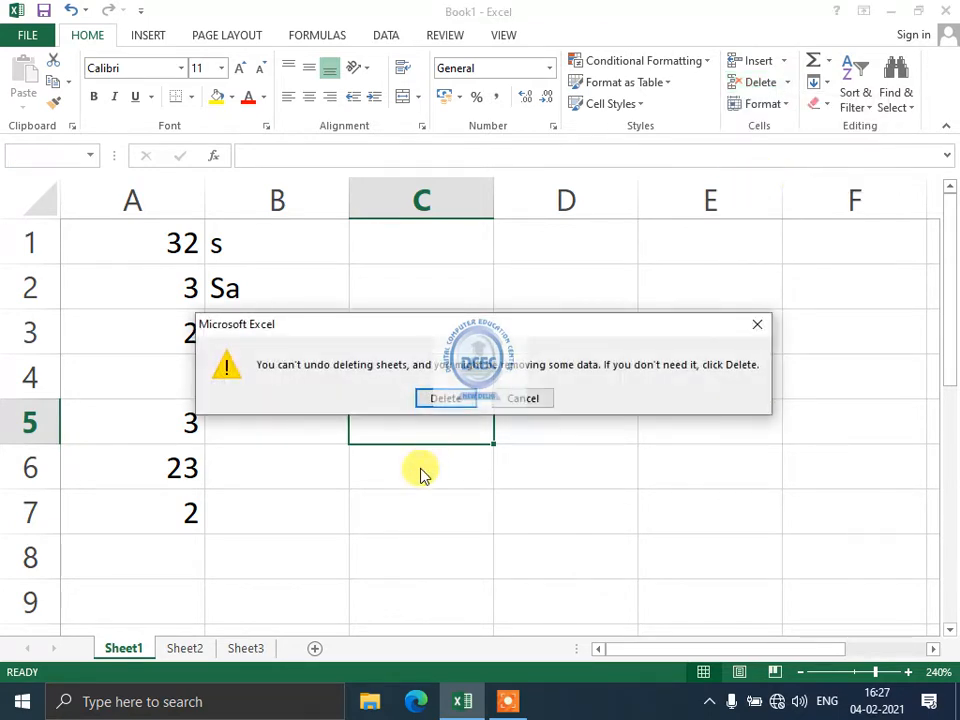
pyautogui.click(501, 400)
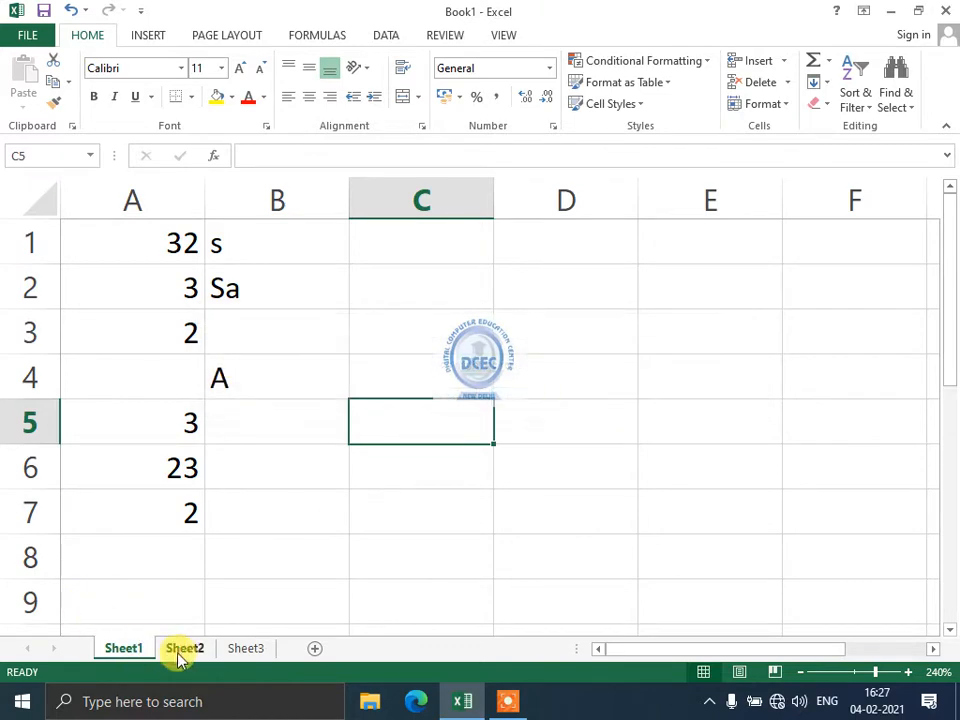
pyautogui.click(181, 652)
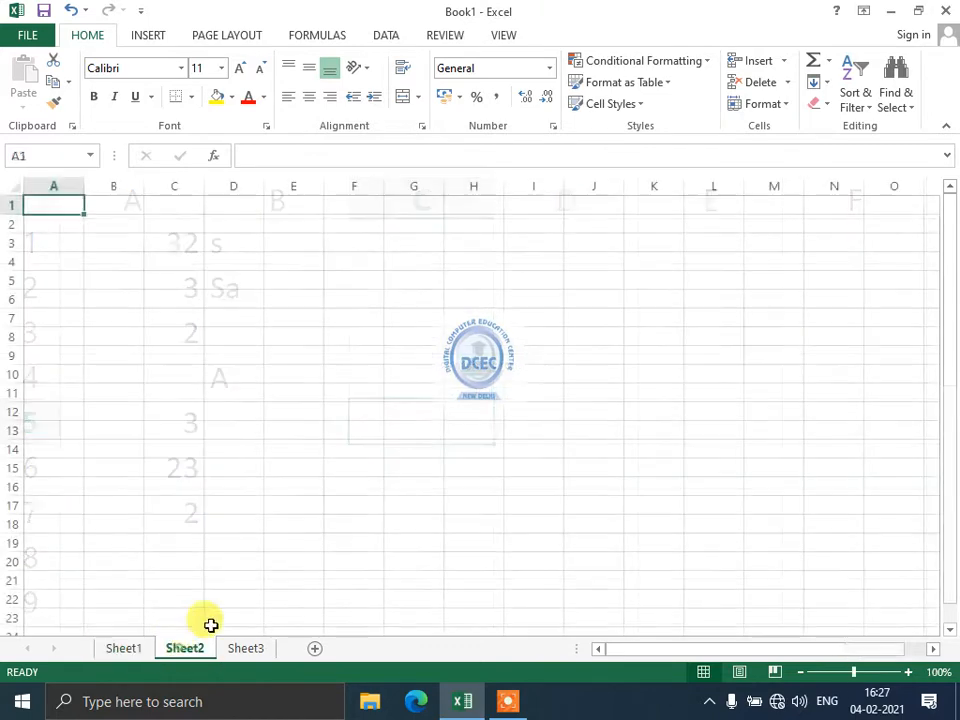
pyautogui.click(786, 83)
pyautogui.click(786, 177)
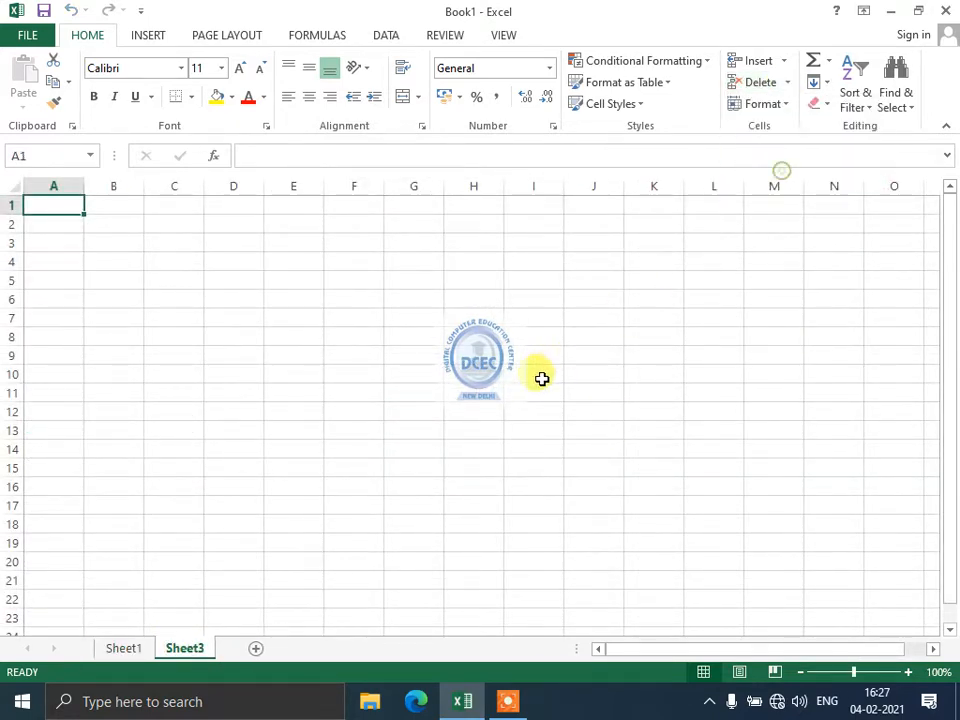
pyautogui.click(124, 649)
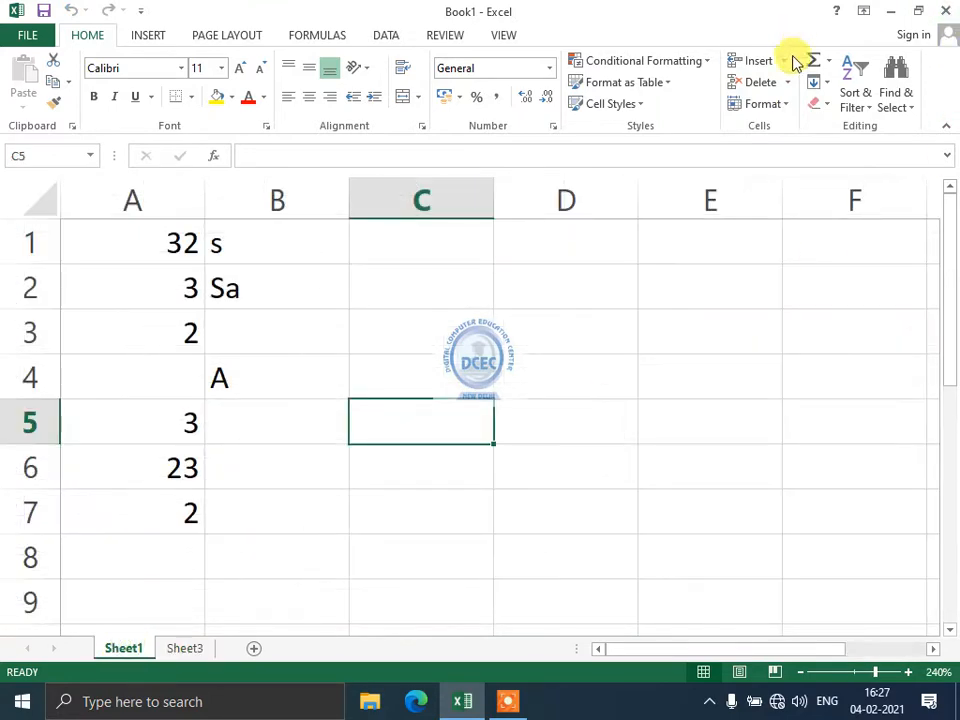
# Widen column A and make row 1 taller by dragging their header borders.
pyautogui.click(775, 104)
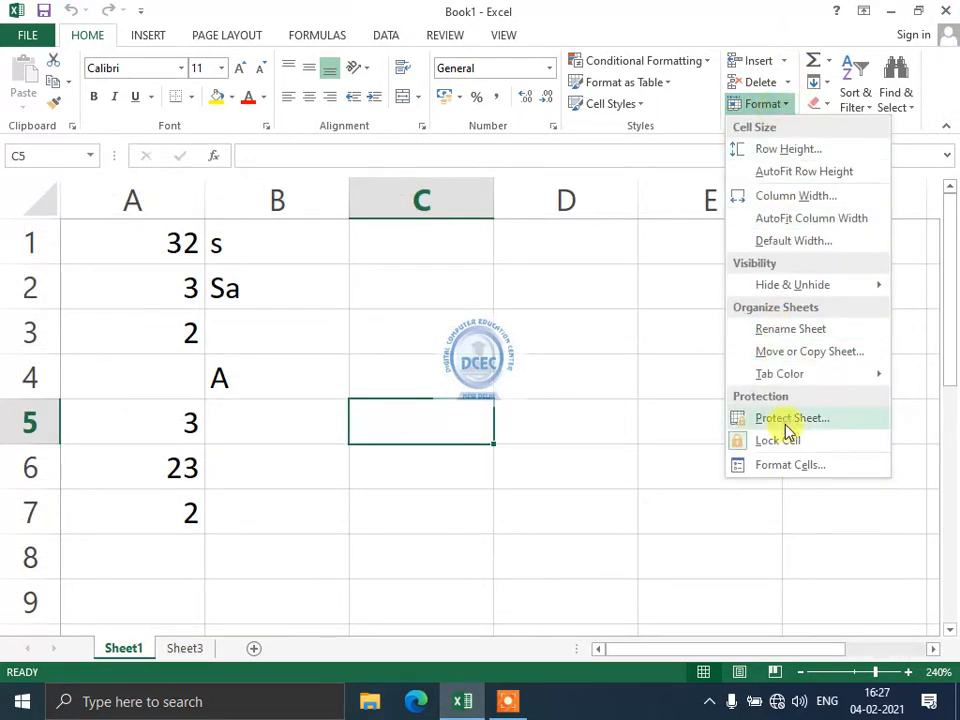
pyautogui.click(294, 443)
pyautogui.click(146, 249)
pyautogui.click(298, 249)
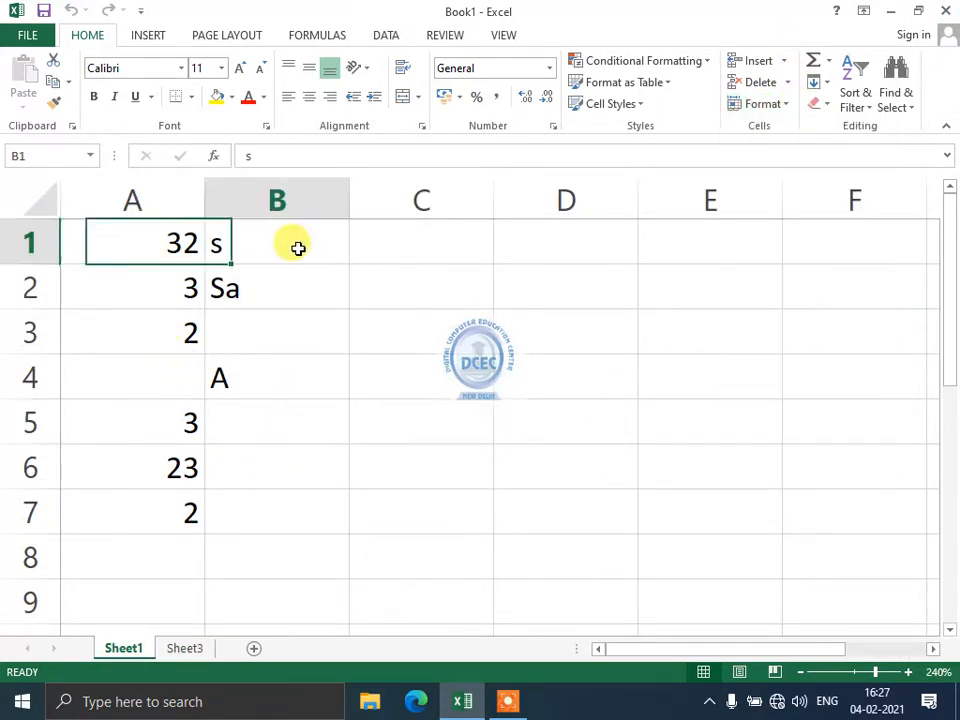
pyautogui.click(107, 239)
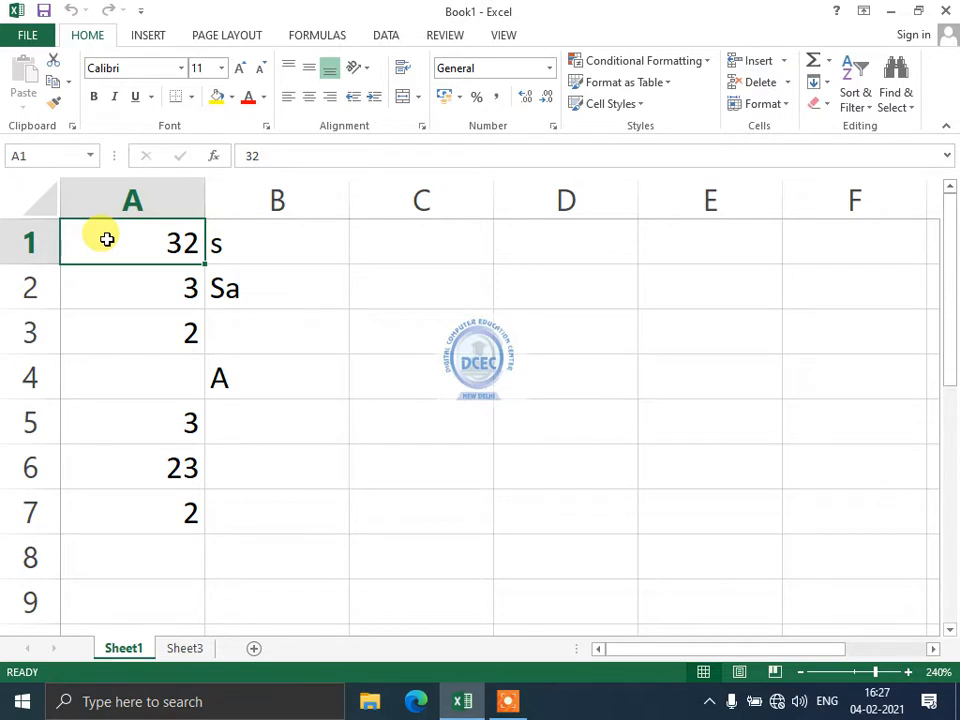
pyautogui.moveTo(204, 200); pyautogui.dragTo(245, 190)
pyautogui.moveTo(11, 266); pyautogui.dragTo(32, 294)
pyautogui.click(326, 255)
pyautogui.click(420, 321)
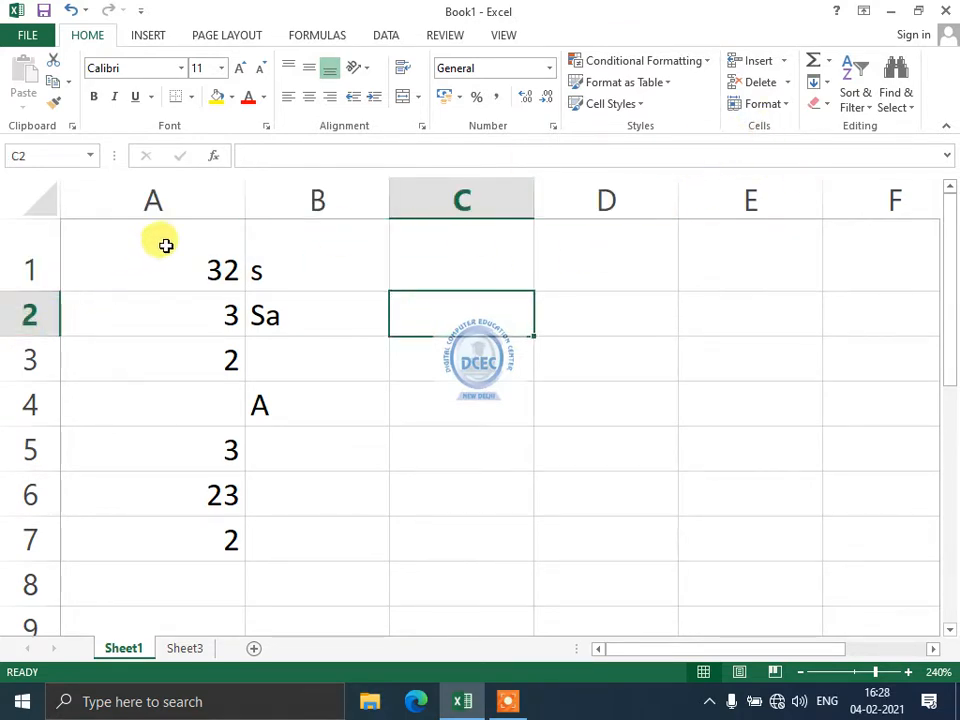
pyautogui.click(787, 105)
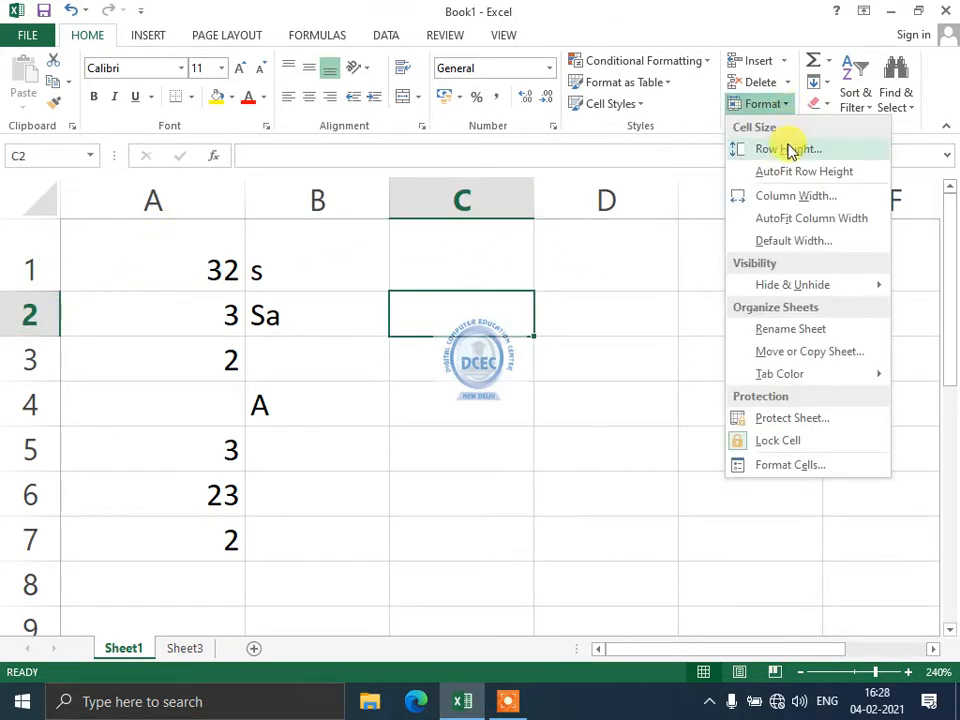
# Set row 2's height to 20 in the Row Height dialog.
pyautogui.click(785, 150)
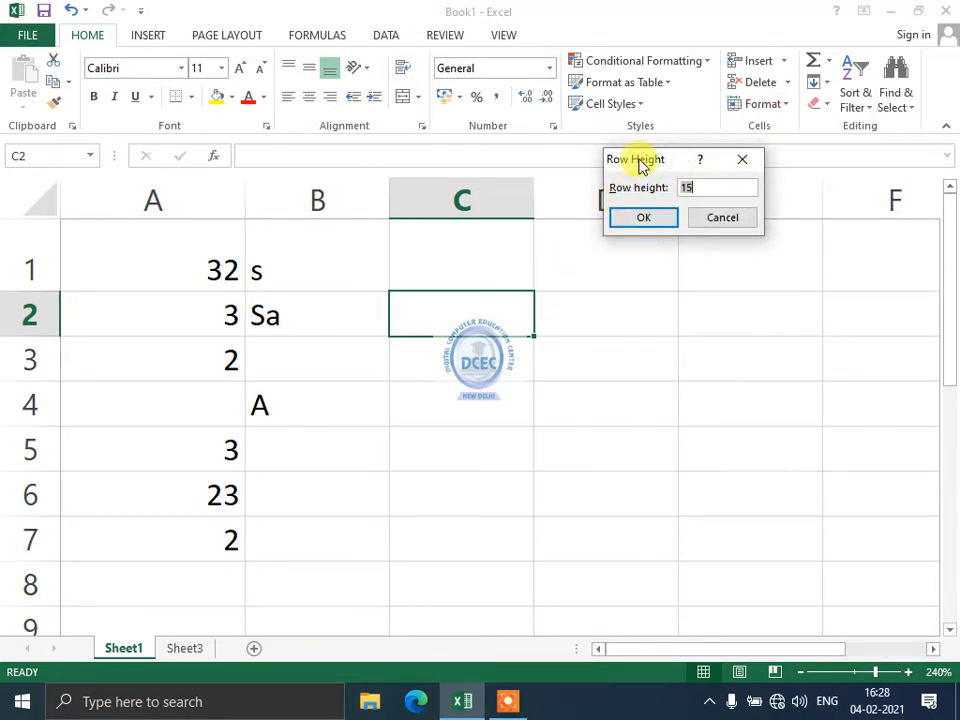
pyautogui.moveTo(641, 163); pyautogui.dragTo(402, 250)
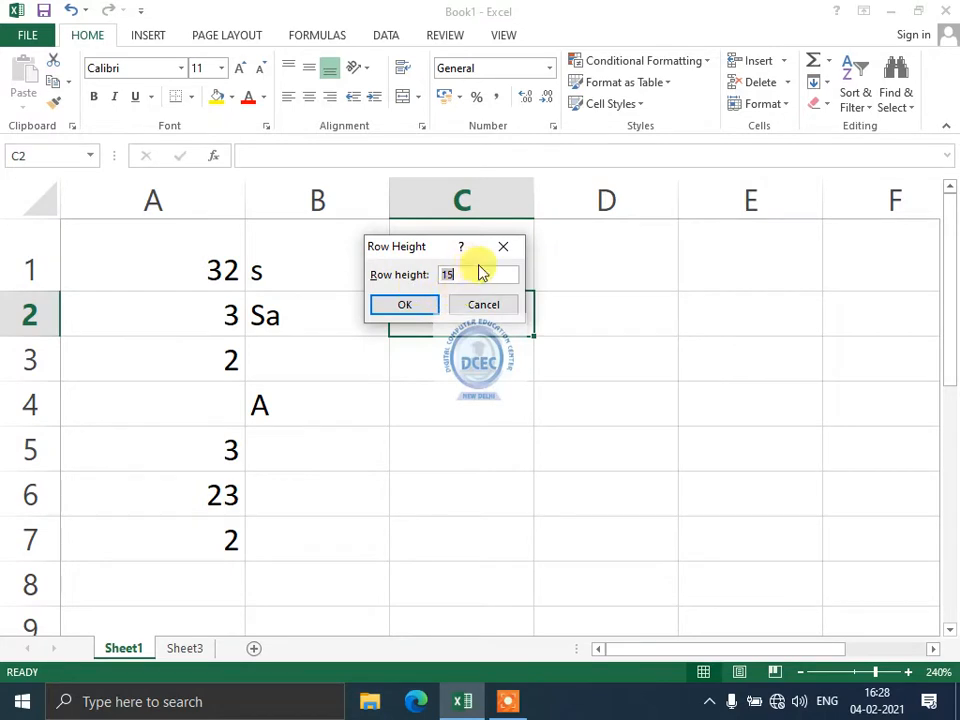
pyautogui.click(480, 272)
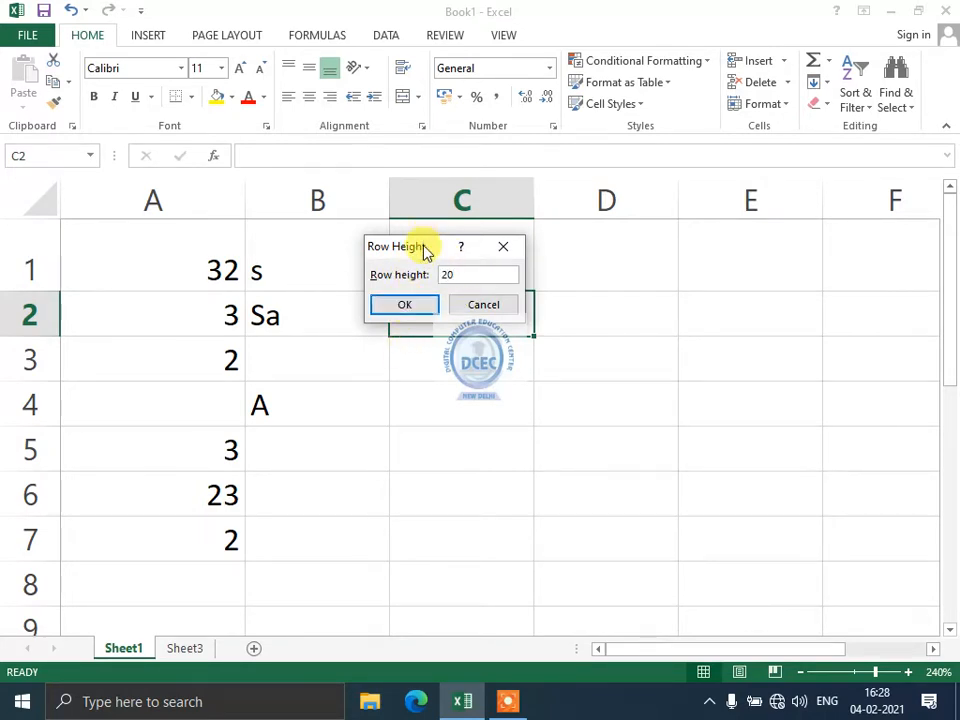
pyautogui.moveTo(424, 250); pyautogui.dragTo(426, 559)
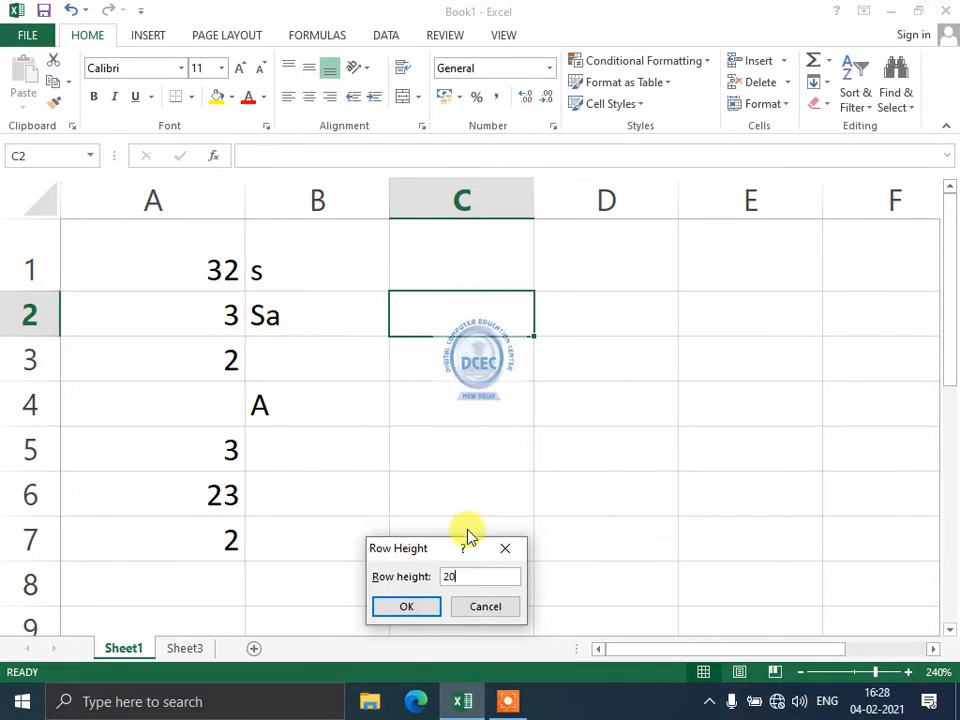
pyautogui.click(407, 605)
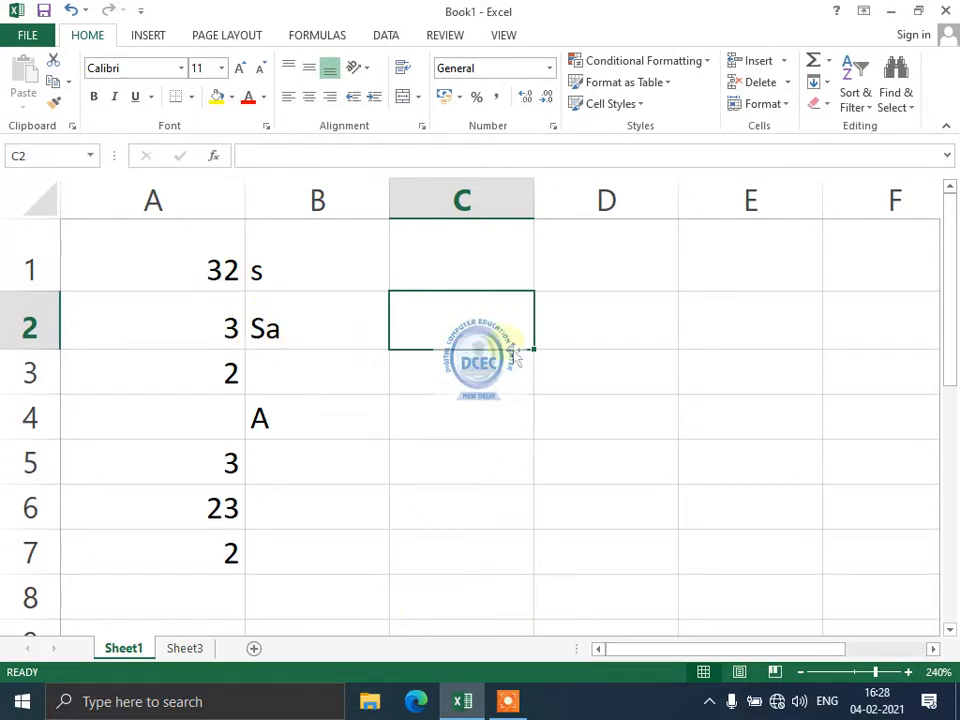
pyautogui.click(772, 104)
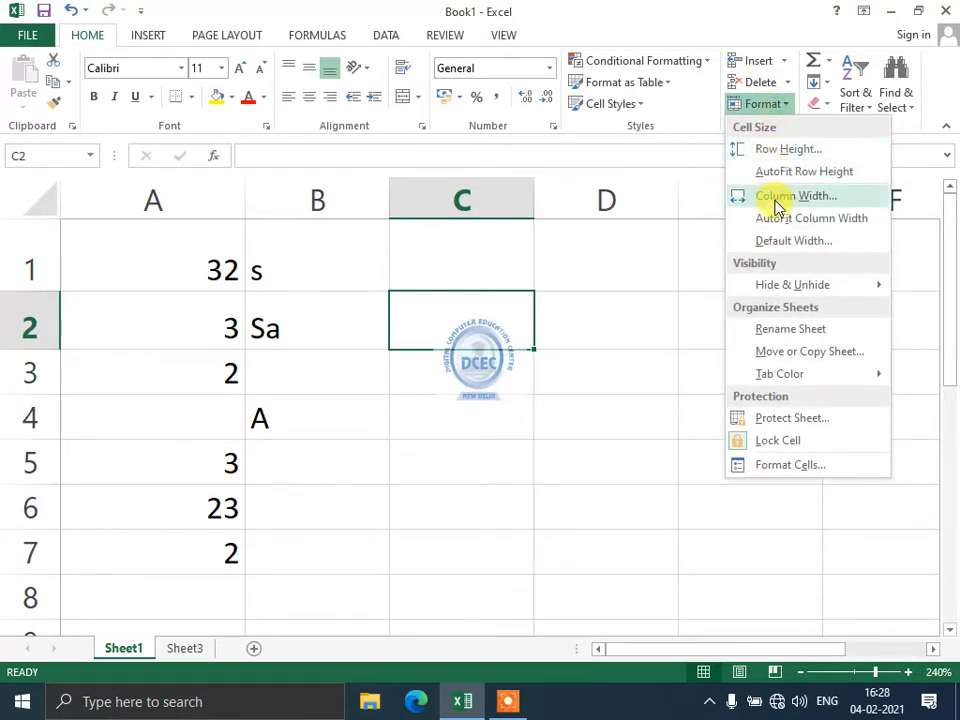
pyautogui.click(785, 196)
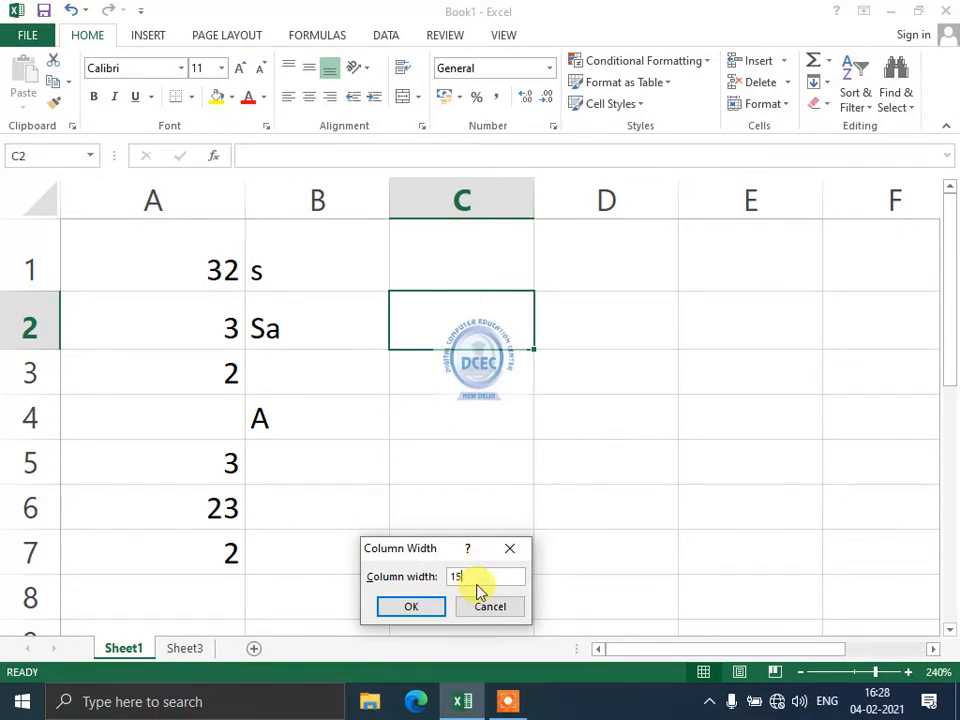
pyautogui.press('Return')
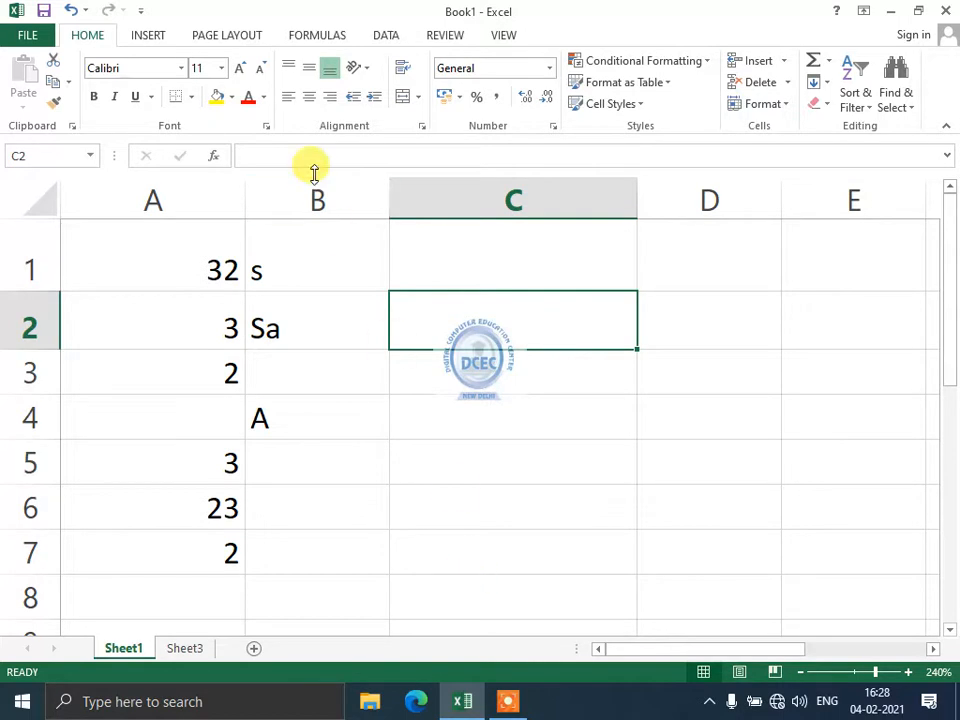
pyautogui.click(70, 12)
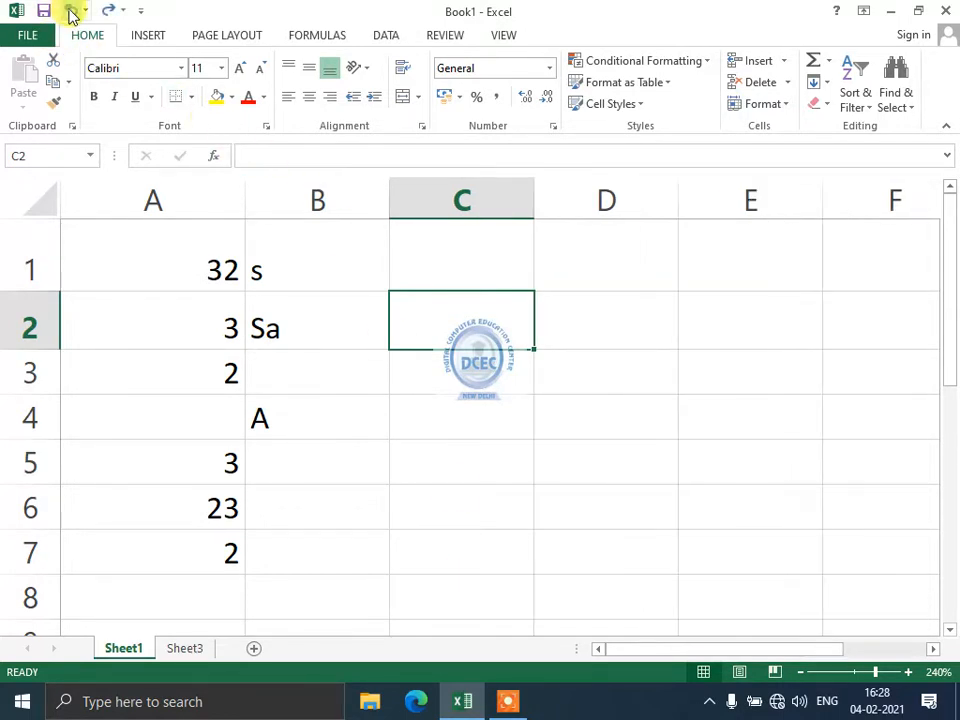
pyautogui.click(771, 110)
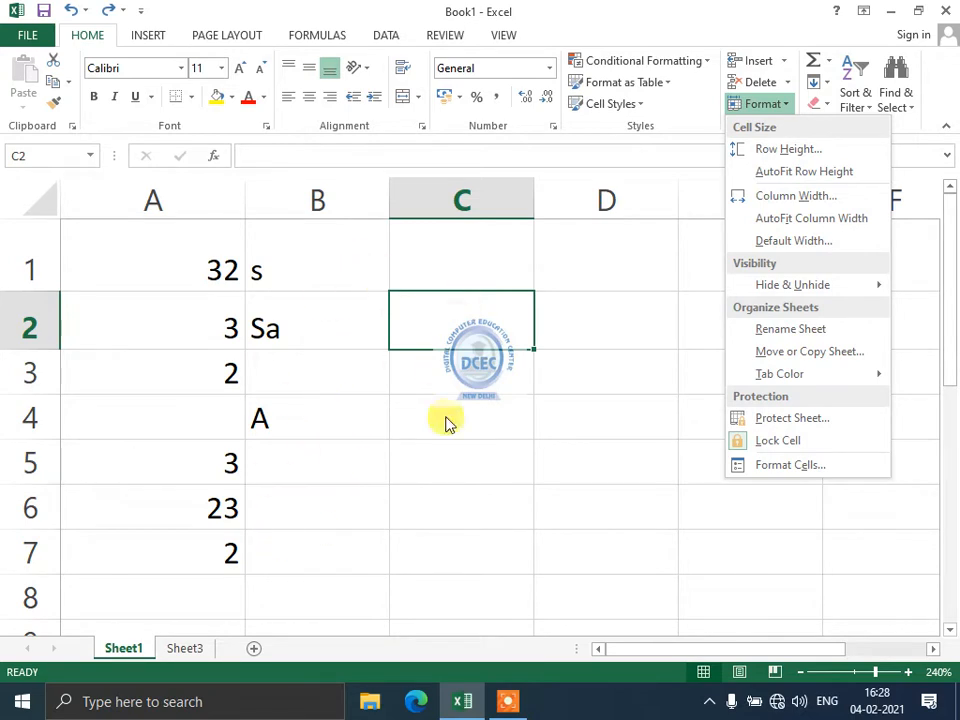
pyautogui.click(798, 242)
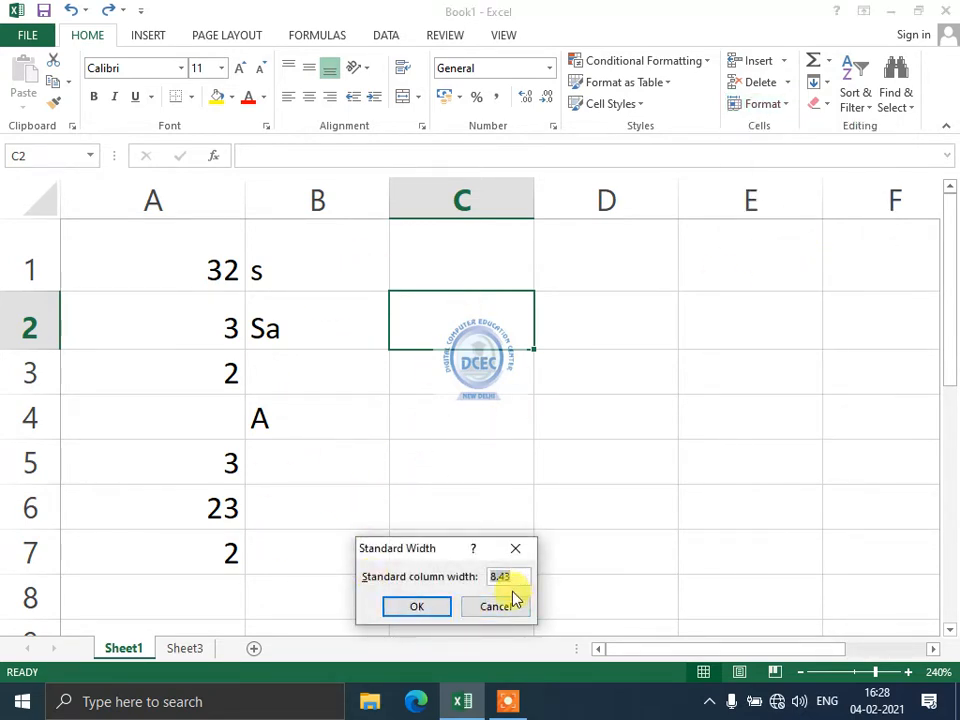
pyautogui.press('Return')
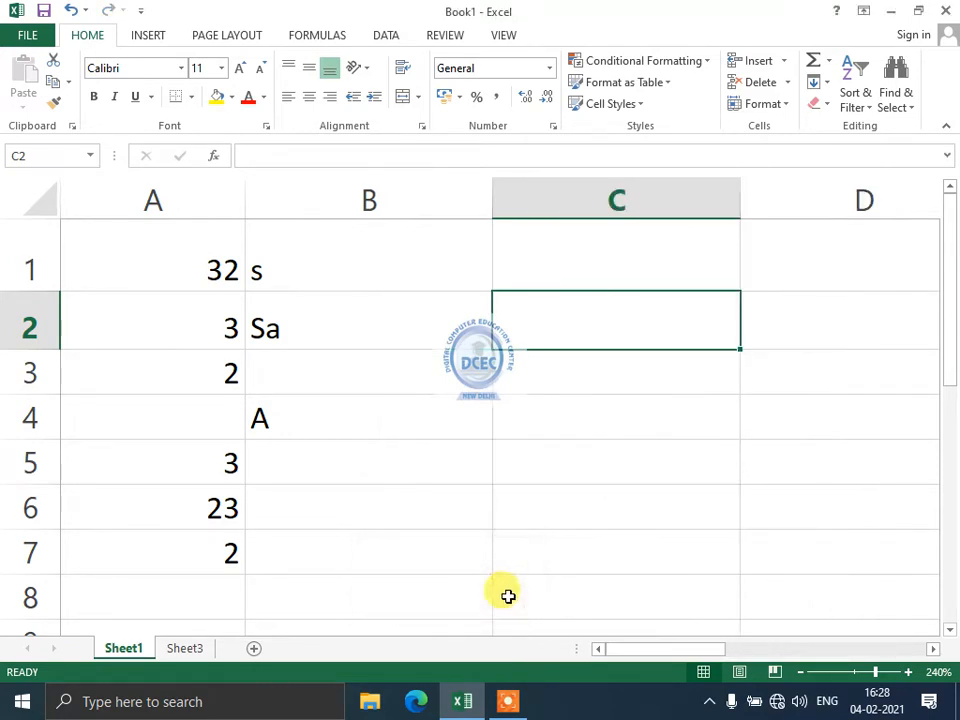
pyautogui.click(624, 373)
pyautogui.click(274, 407)
pyautogui.click(114, 264)
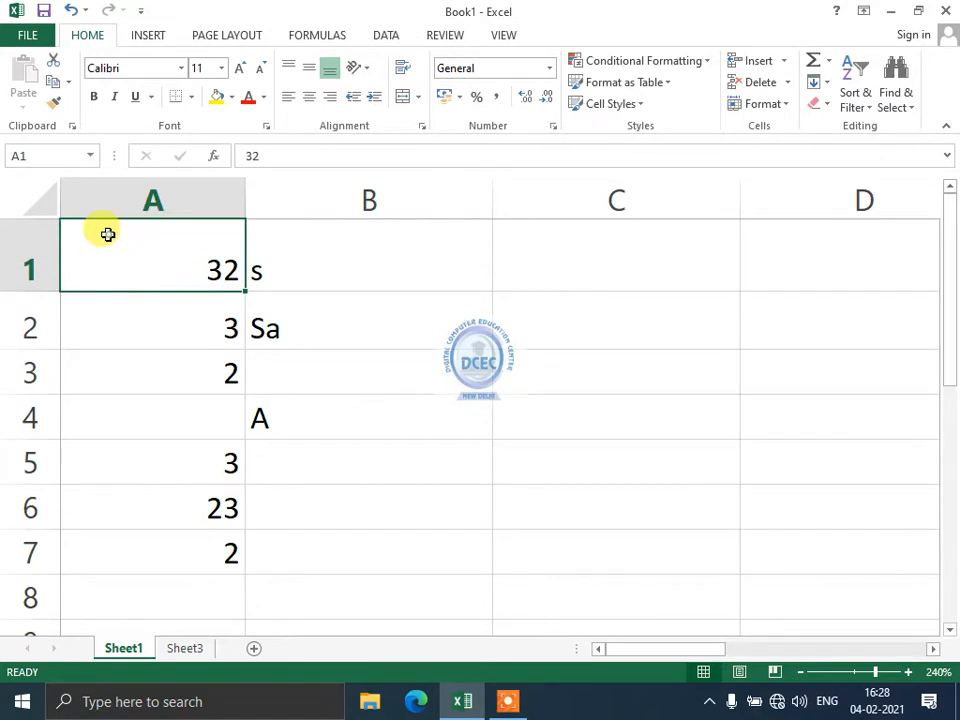
pyautogui.moveTo(108, 234); pyautogui.dragTo(150, 433)
pyautogui.click(150, 410)
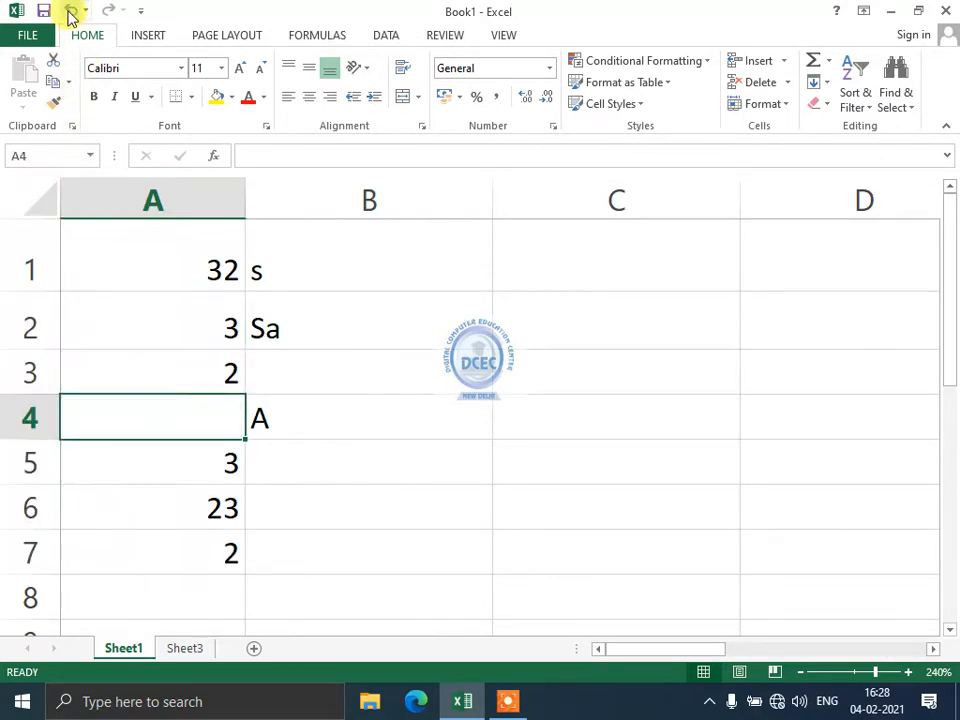
pyautogui.click(69, 12)
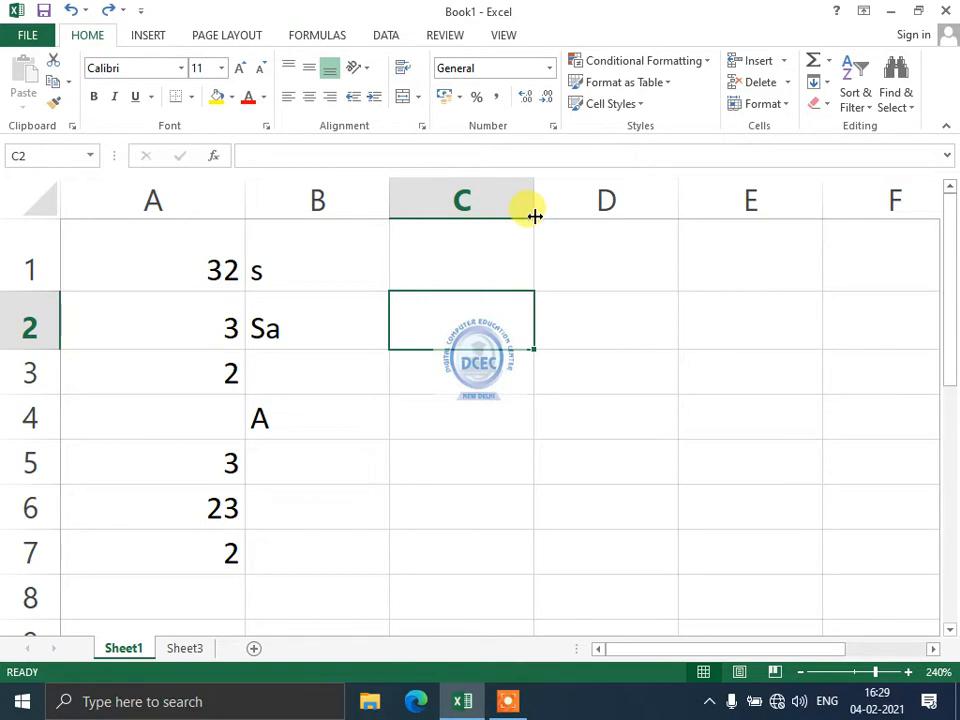
# Enter 'sa' in C2 and drag row 2 taller.
pyautogui.click(765, 105)
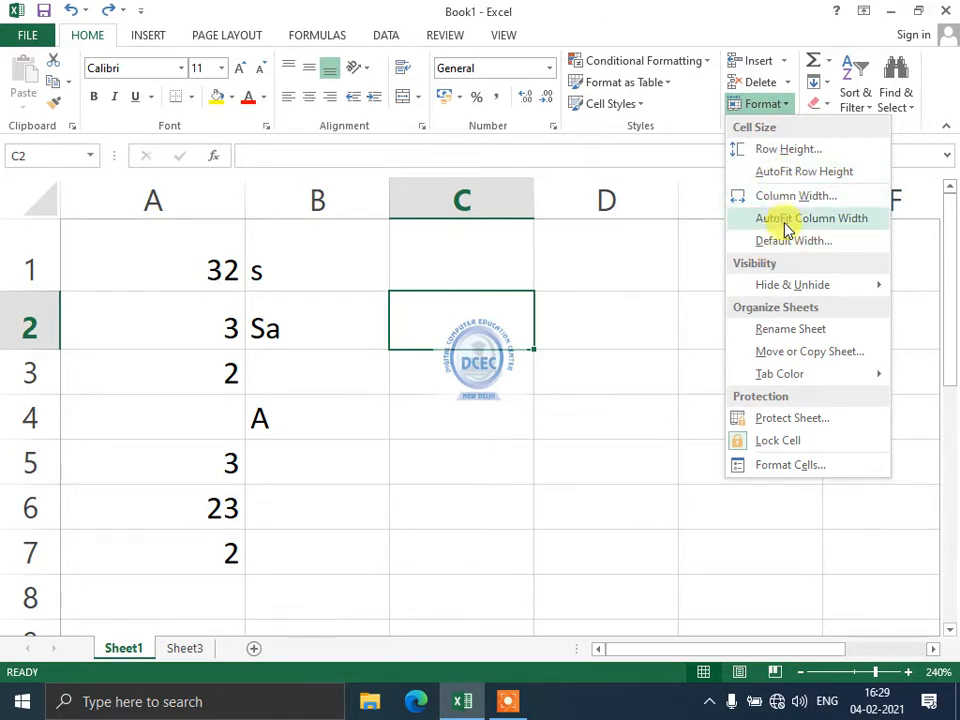
pyautogui.click(280, 366)
pyautogui.write('sa')
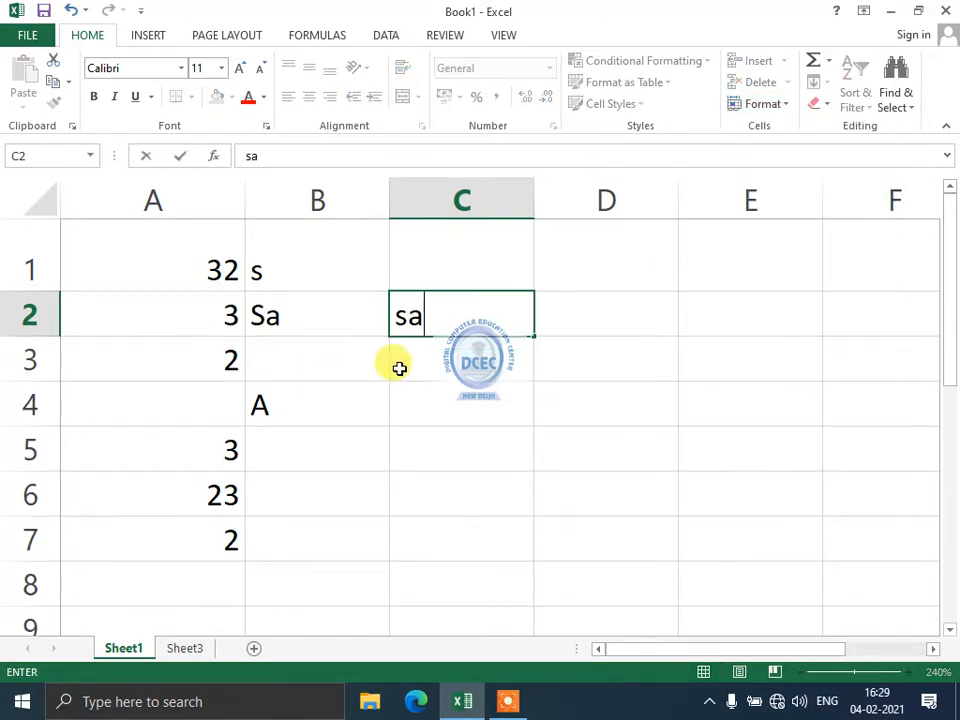
pyautogui.hotkey('ctrl', 'Return')
pyautogui.moveTo(43, 336); pyautogui.dragTo(43, 369)
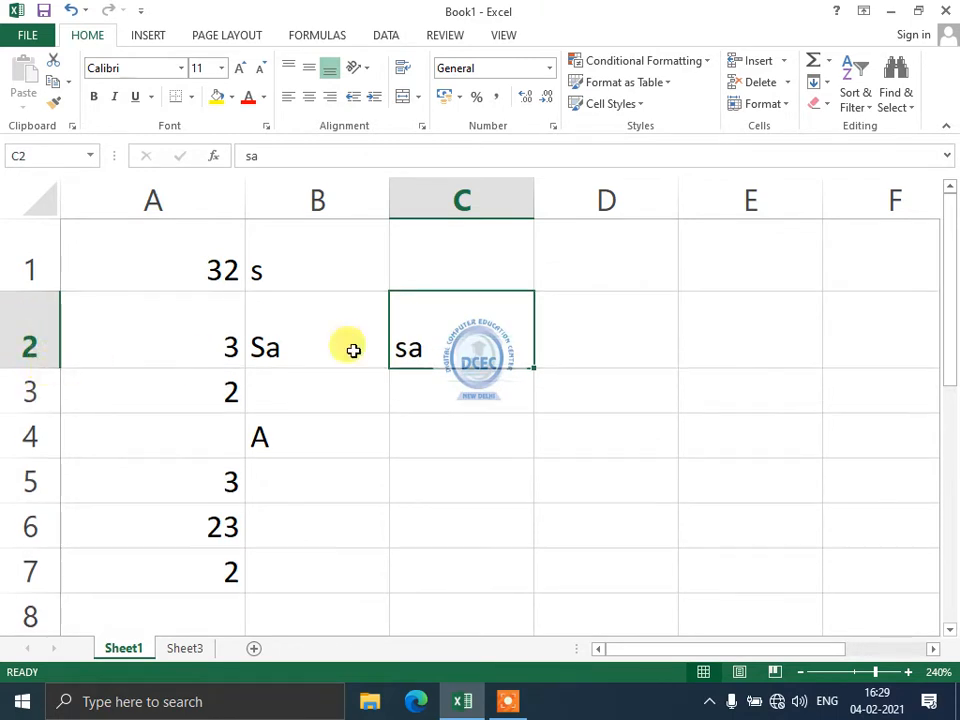
pyautogui.click(442, 397)
pyautogui.click(401, 316)
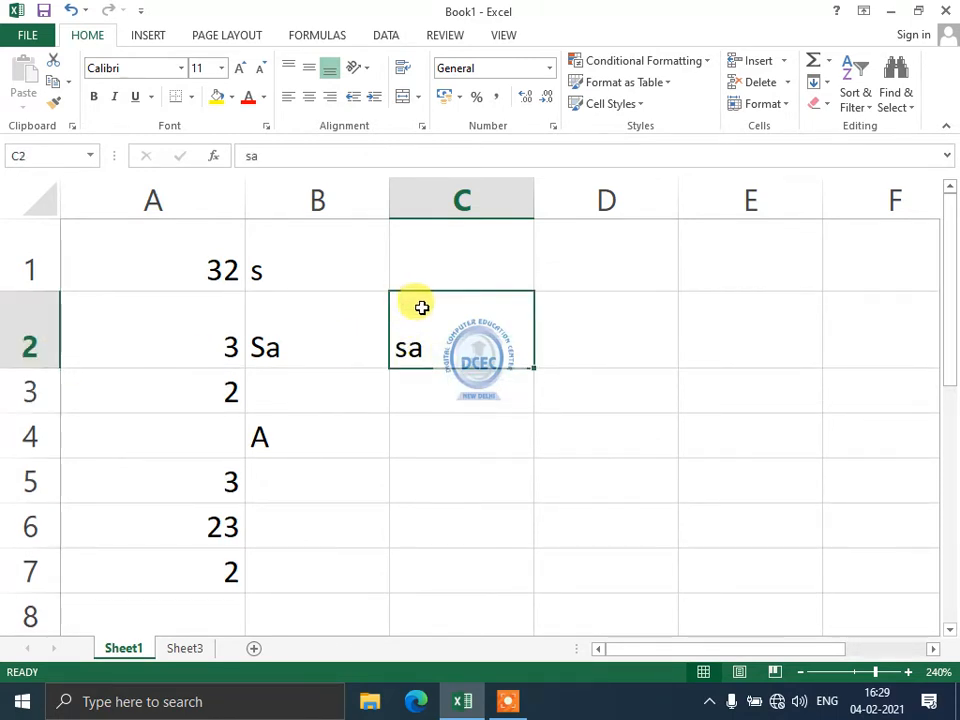
# Replace C2's entry with ZxZxZ and AutoFit row 2's height.
pyautogui.write('ZxZxZ')
pyautogui.click(445, 391)
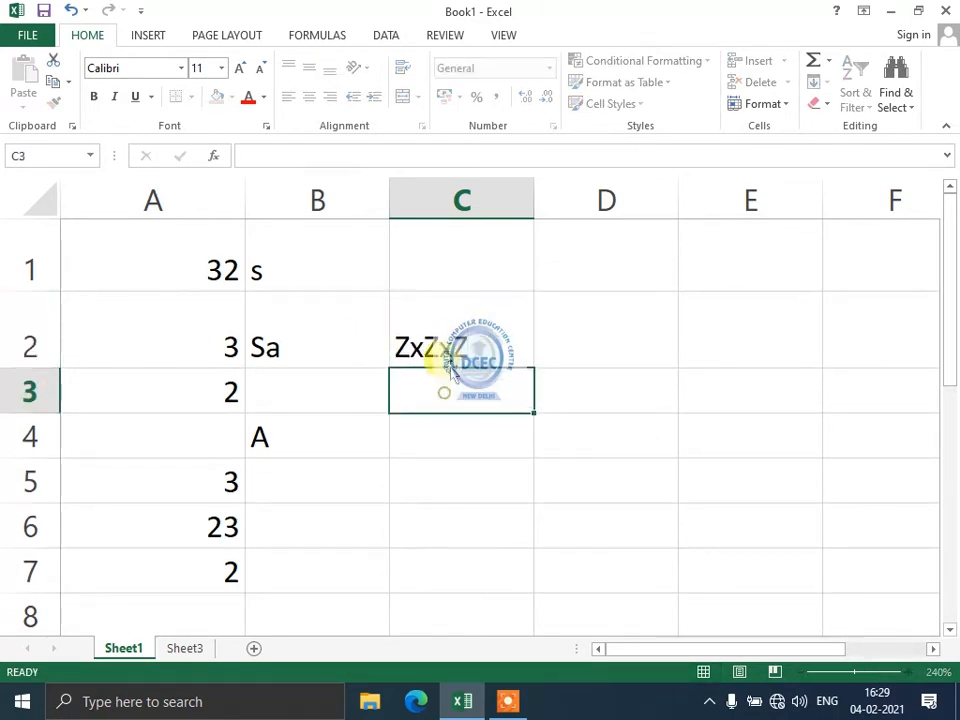
pyautogui.click(446, 352)
pyautogui.click(786, 104)
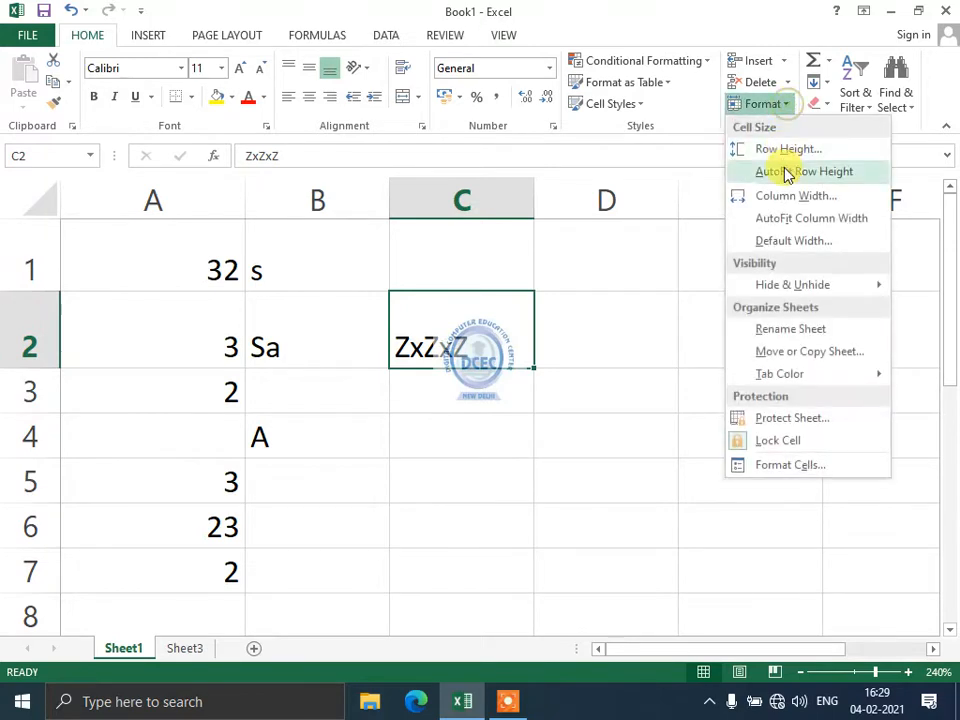
pyautogui.click(791, 172)
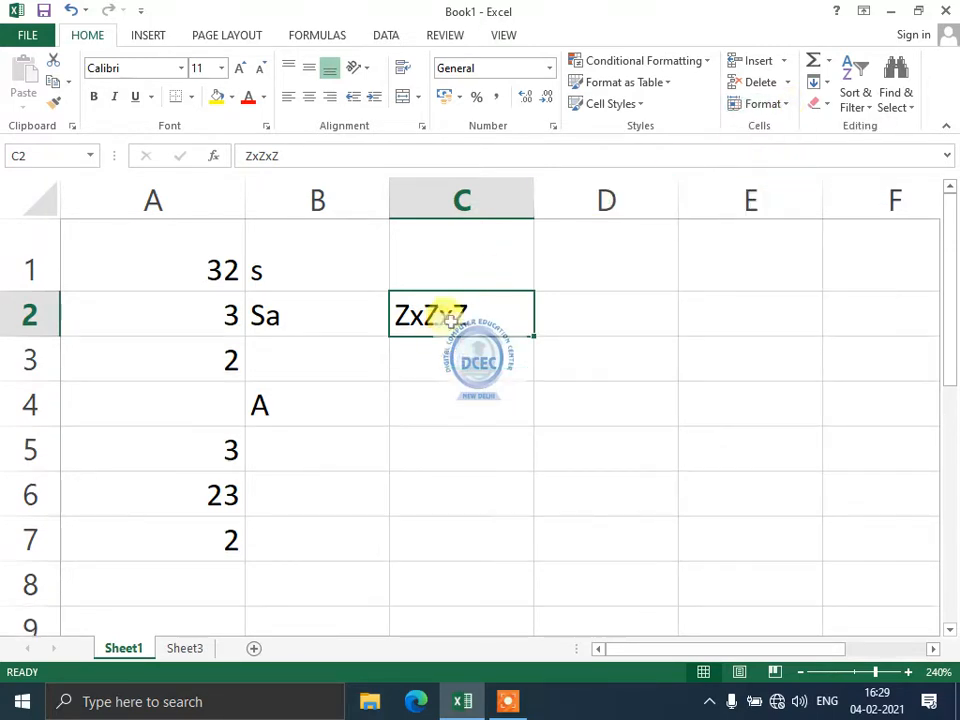
# AutoFit column C's width to ZxZxZ, resizing it and double-clicking its border to refit.
pyautogui.click(787, 104)
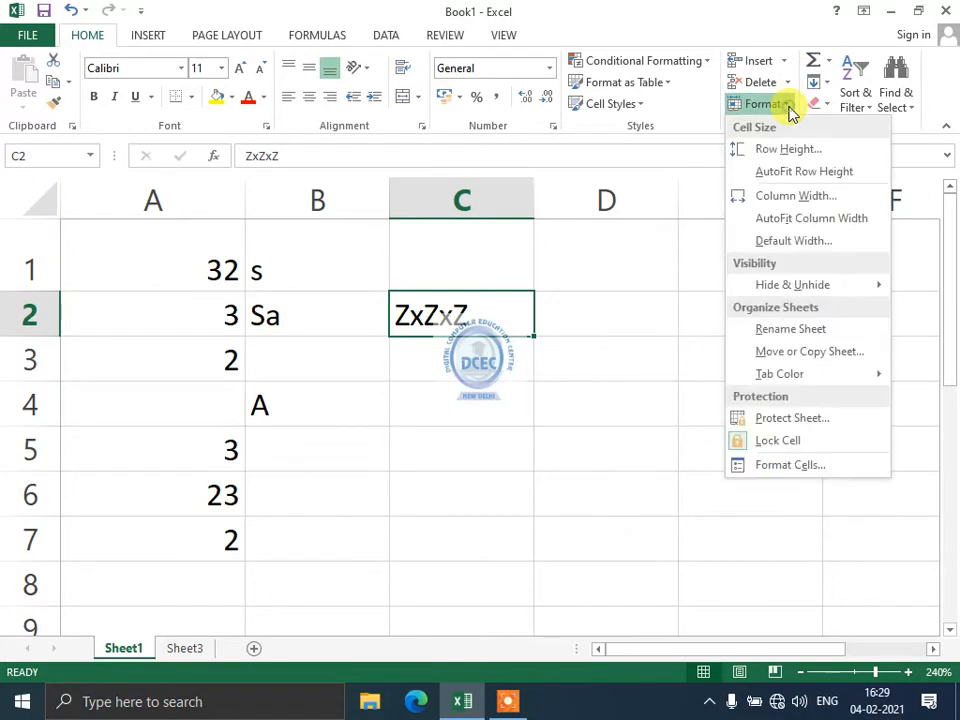
pyautogui.click(783, 222)
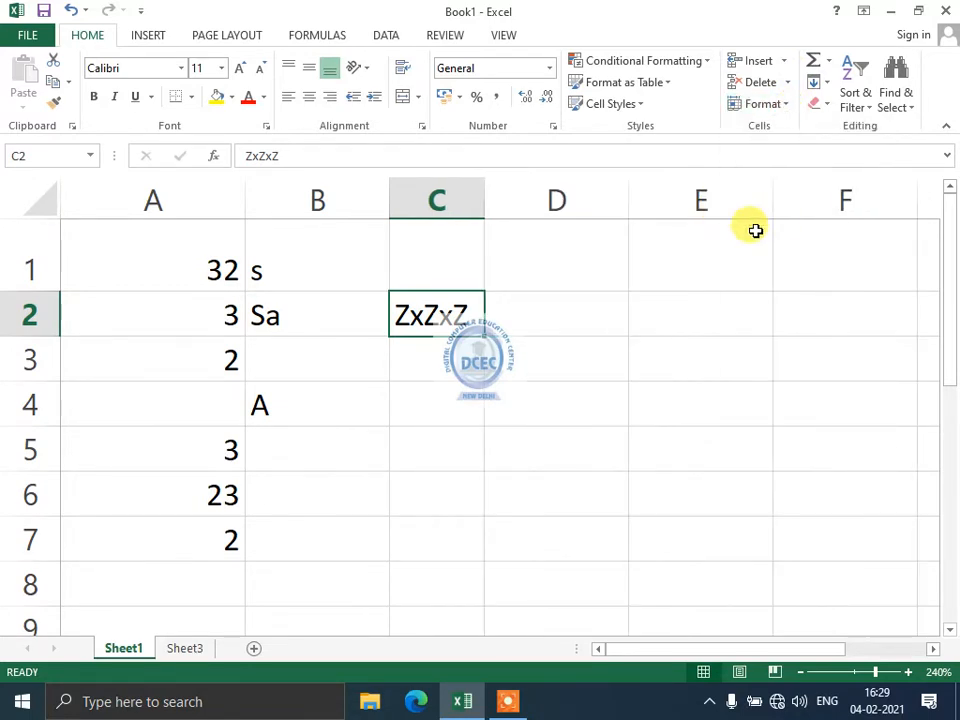
pyautogui.moveTo(484, 200); pyautogui.dragTo(507, 199)
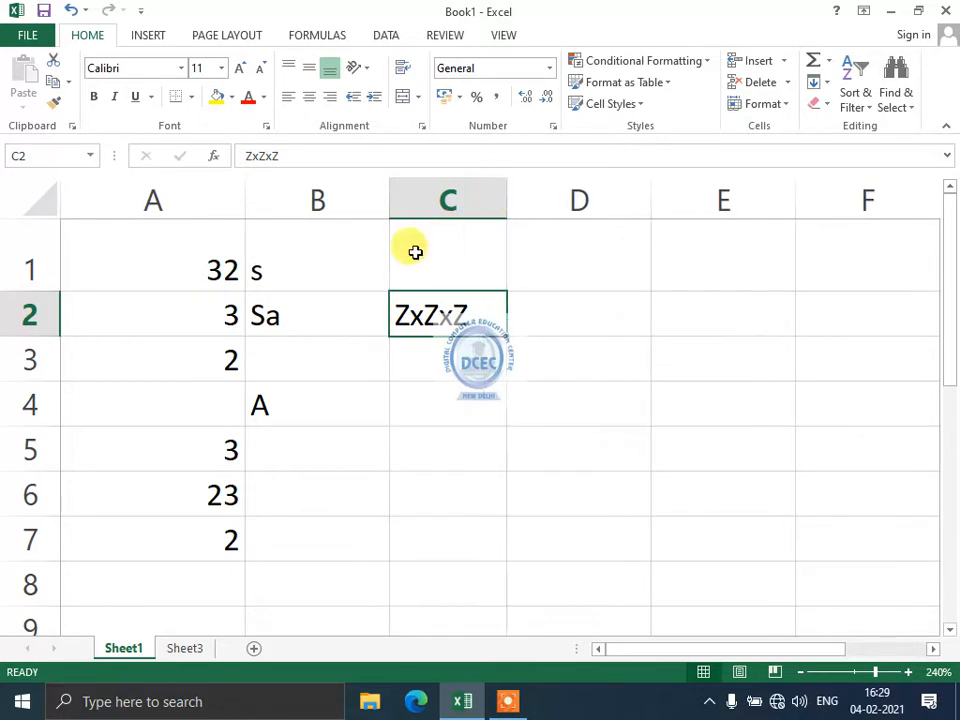
pyautogui.doubleClick(504, 188)
pyautogui.moveTo(484, 205); pyautogui.dragTo(702, 208)
pyautogui.doubleClick(701, 197)
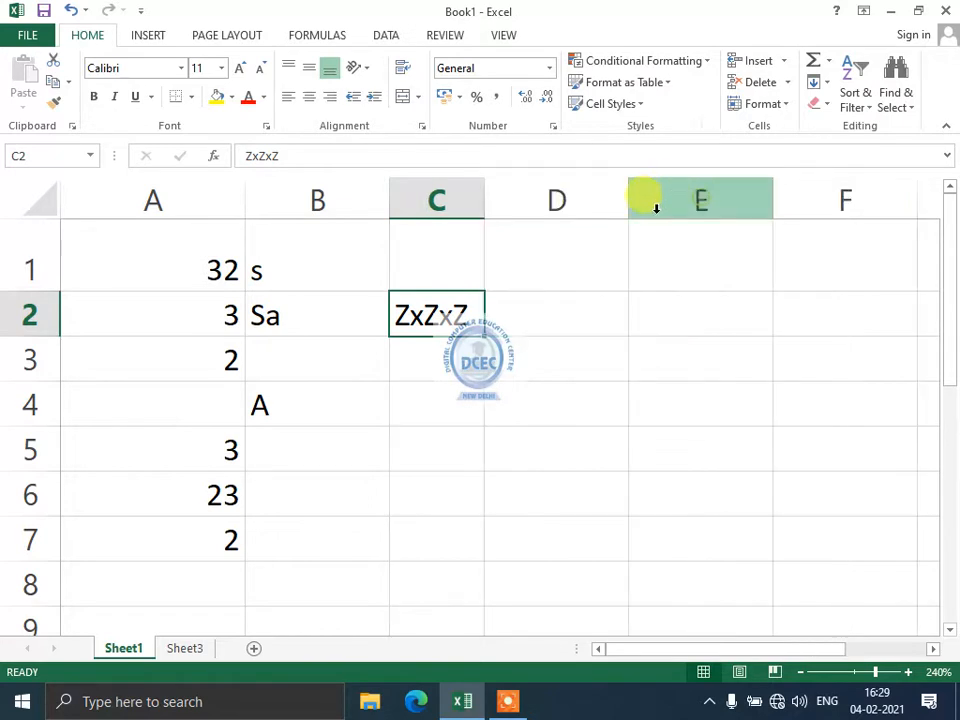
# Hide row 2 and then unhide it.
pyautogui.click(768, 105)
pyautogui.moveTo(773, 298)
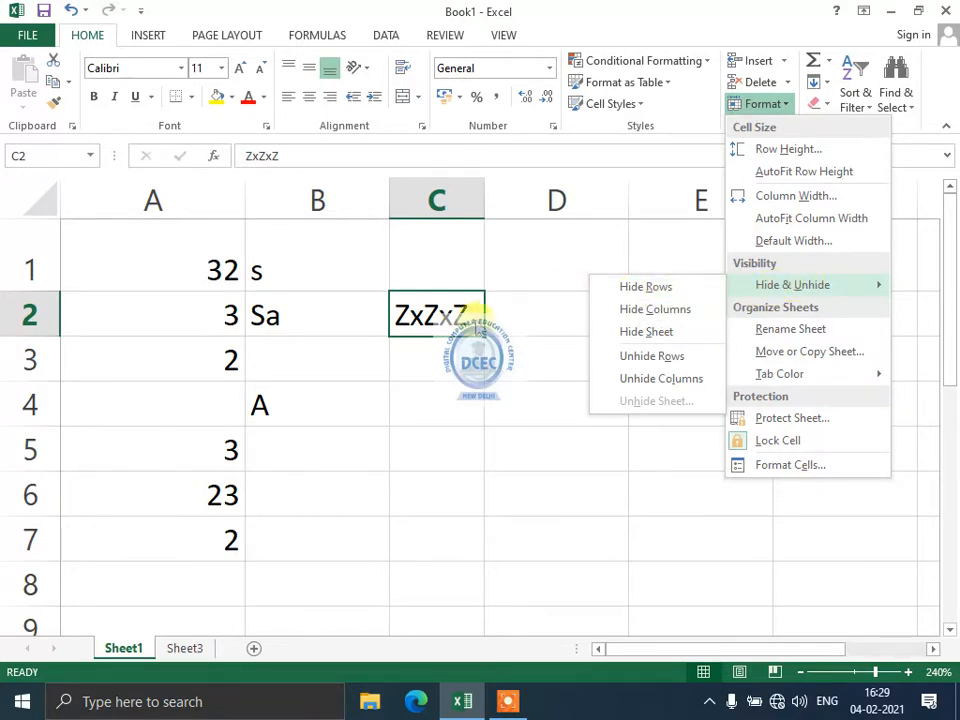
pyautogui.click(710, 289)
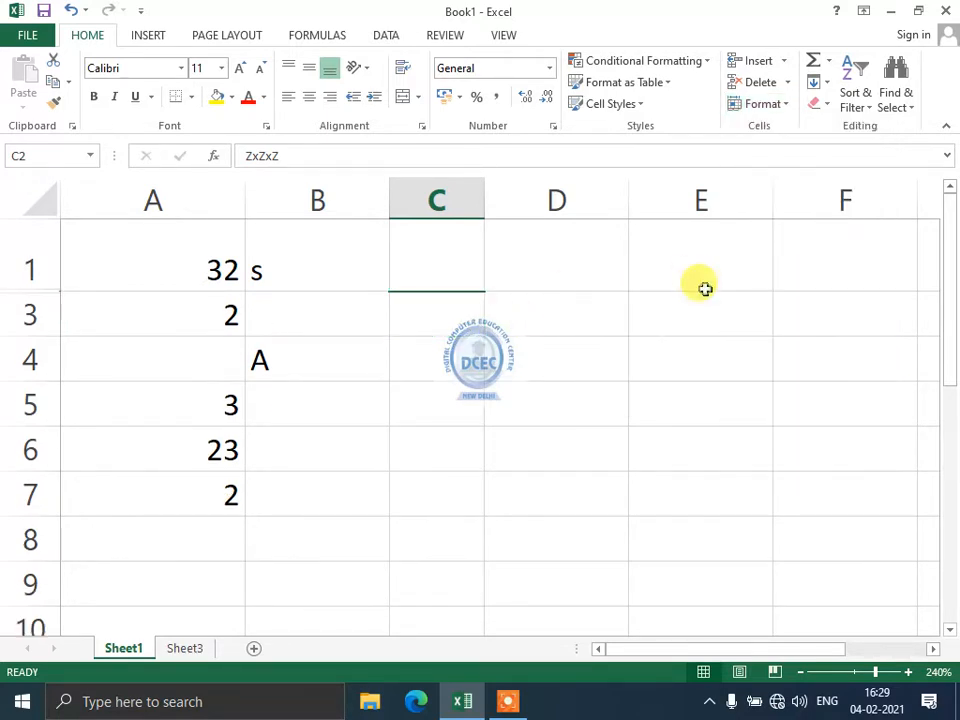
pyautogui.click(770, 110)
pyautogui.moveTo(712, 287)
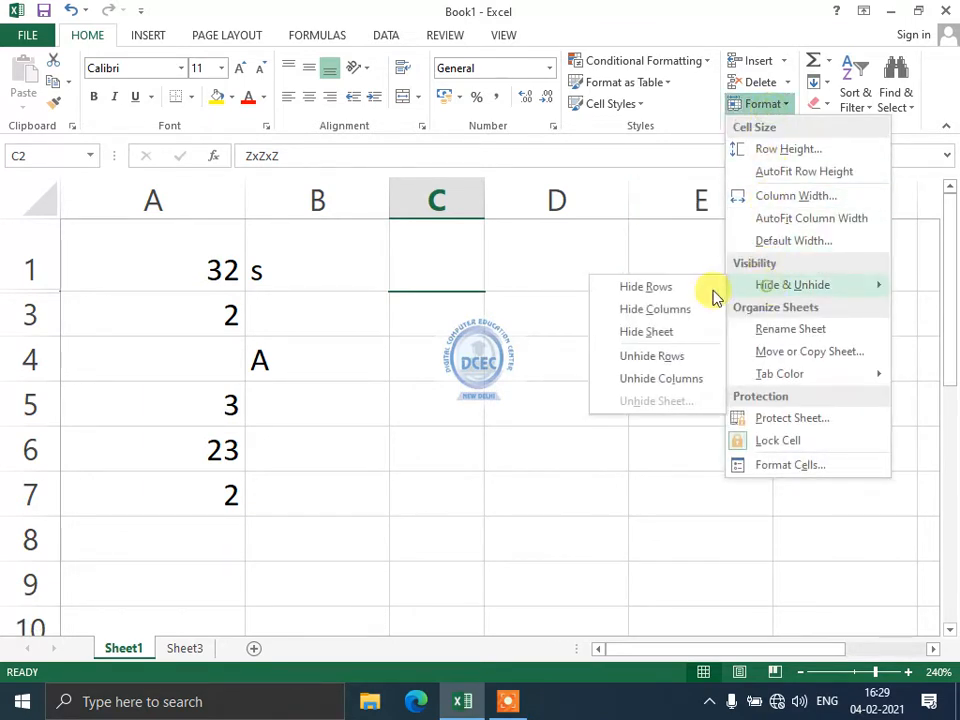
pyautogui.click(666, 358)
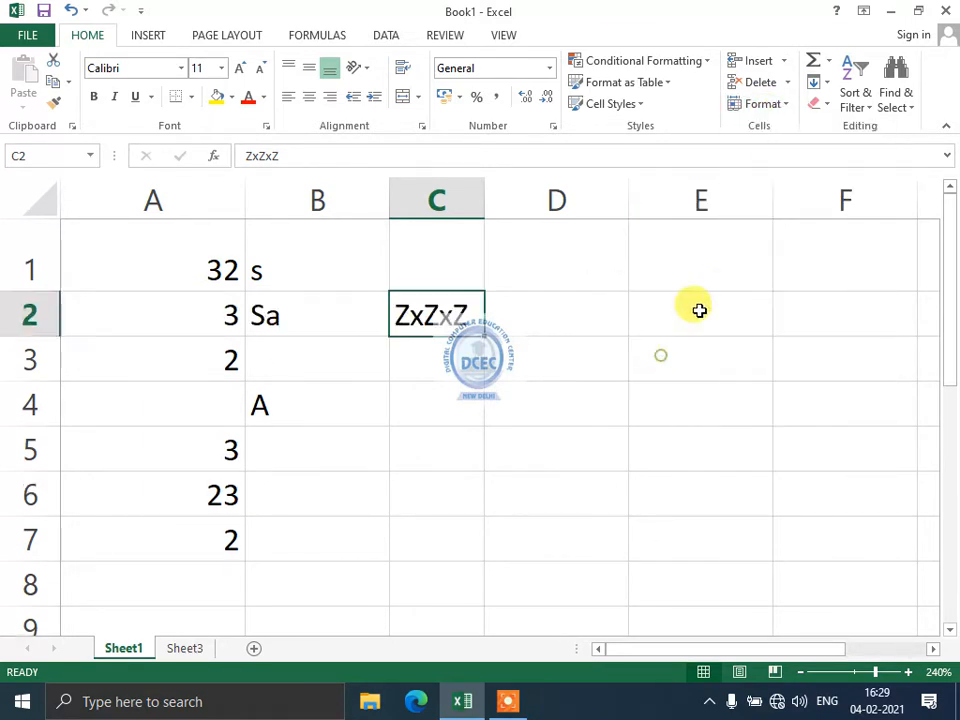
# Hide column C and then unhide it.
pyautogui.click(776, 104)
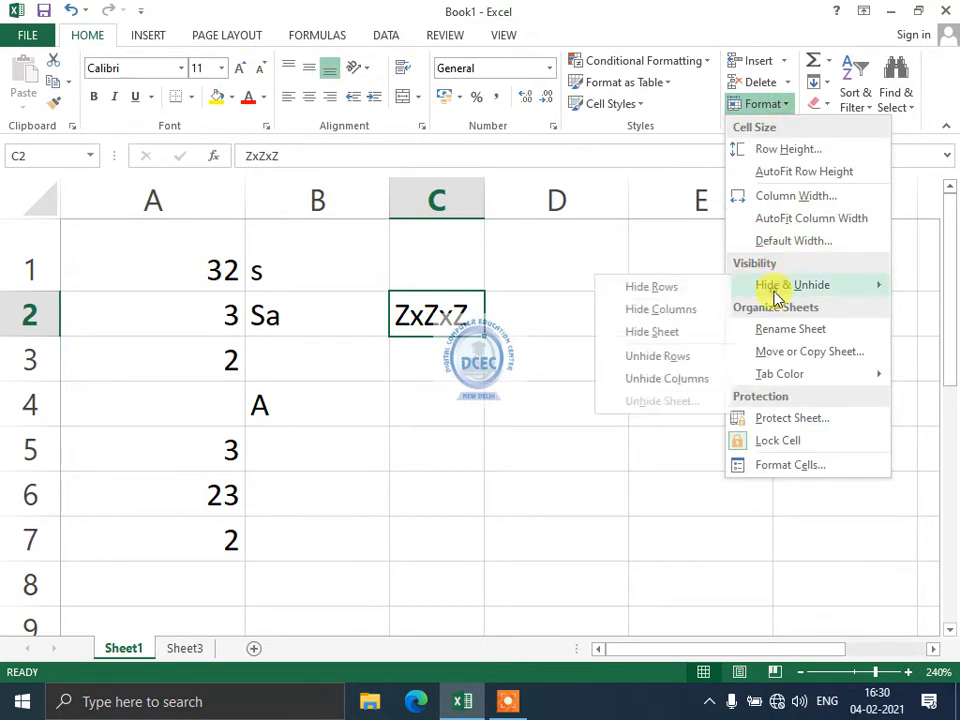
pyautogui.click(676, 320)
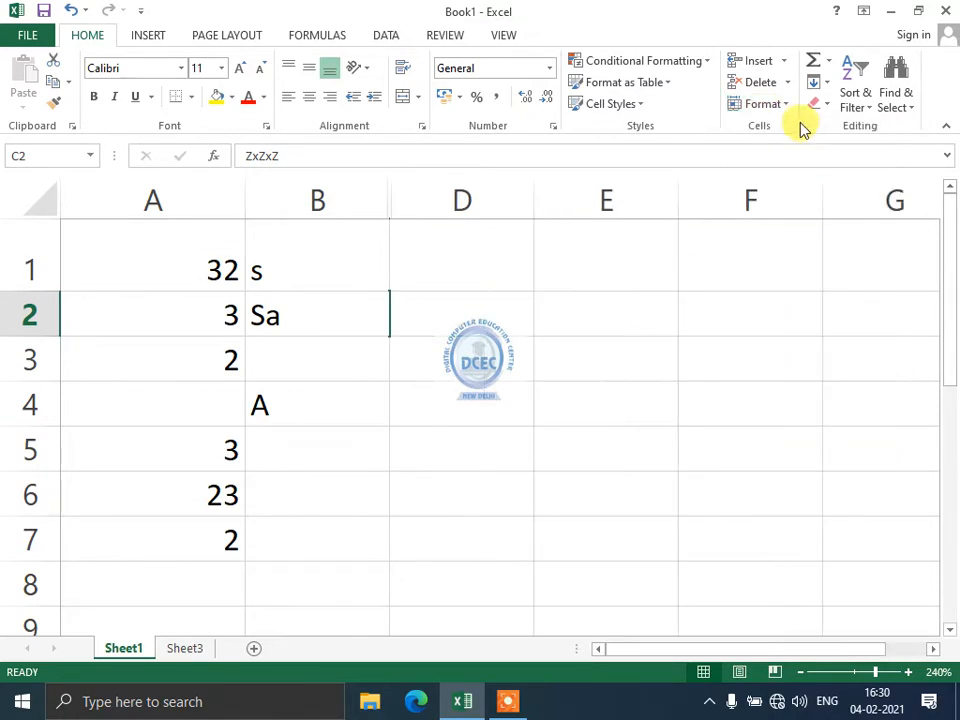
pyautogui.click(768, 104)
pyautogui.moveTo(775, 300)
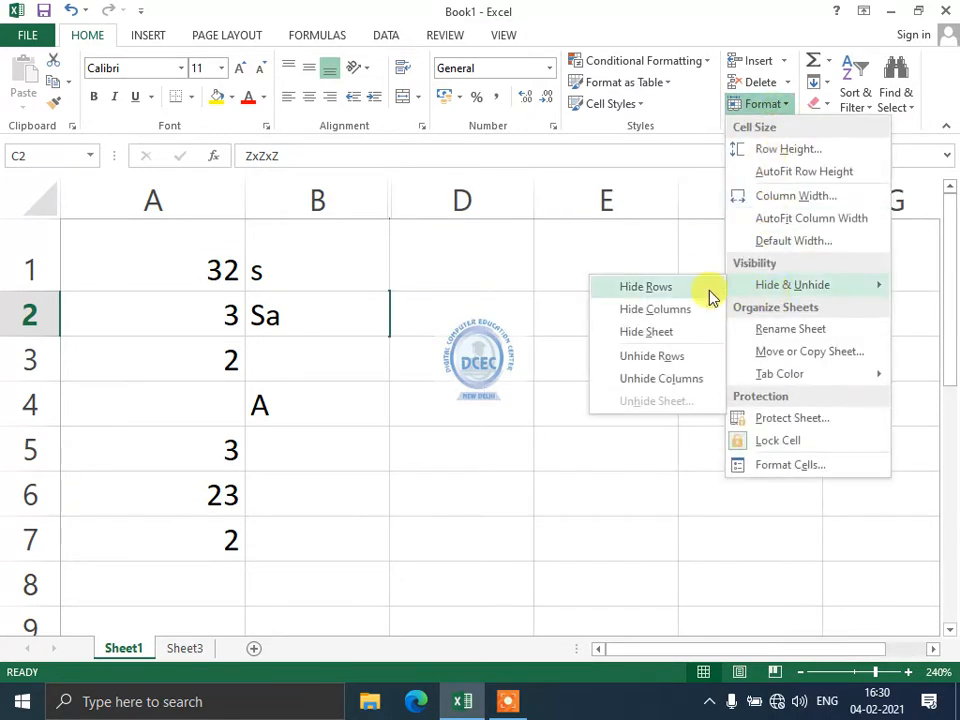
pyautogui.click(658, 379)
# Hide Sheet1, then restore it from the Unhide sheet list.
pyautogui.click(766, 104)
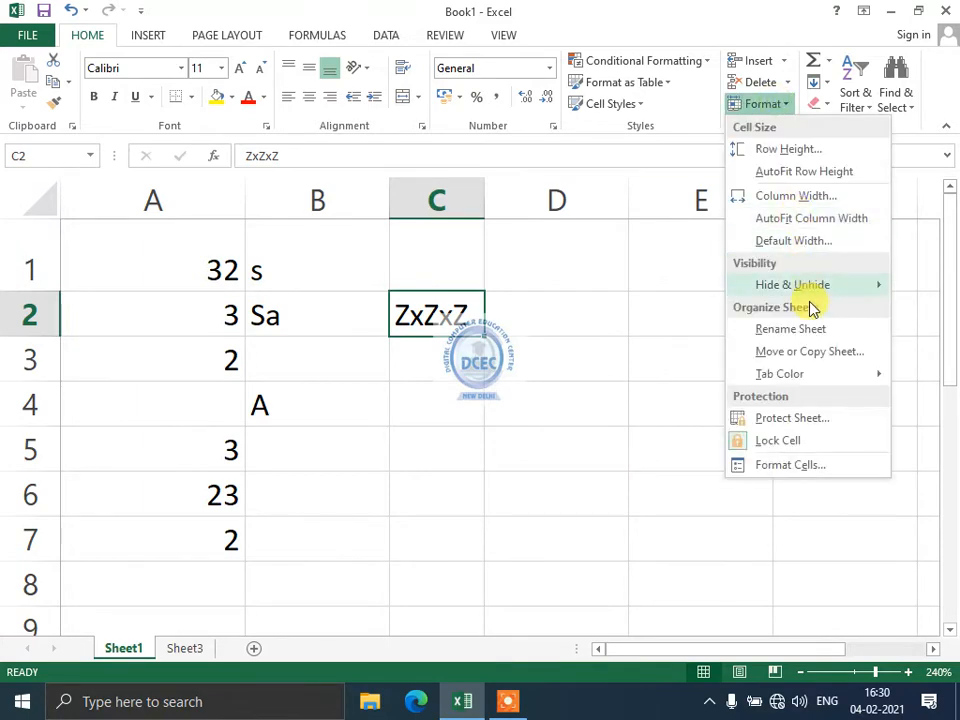
pyautogui.moveTo(814, 287)
pyautogui.click(677, 333)
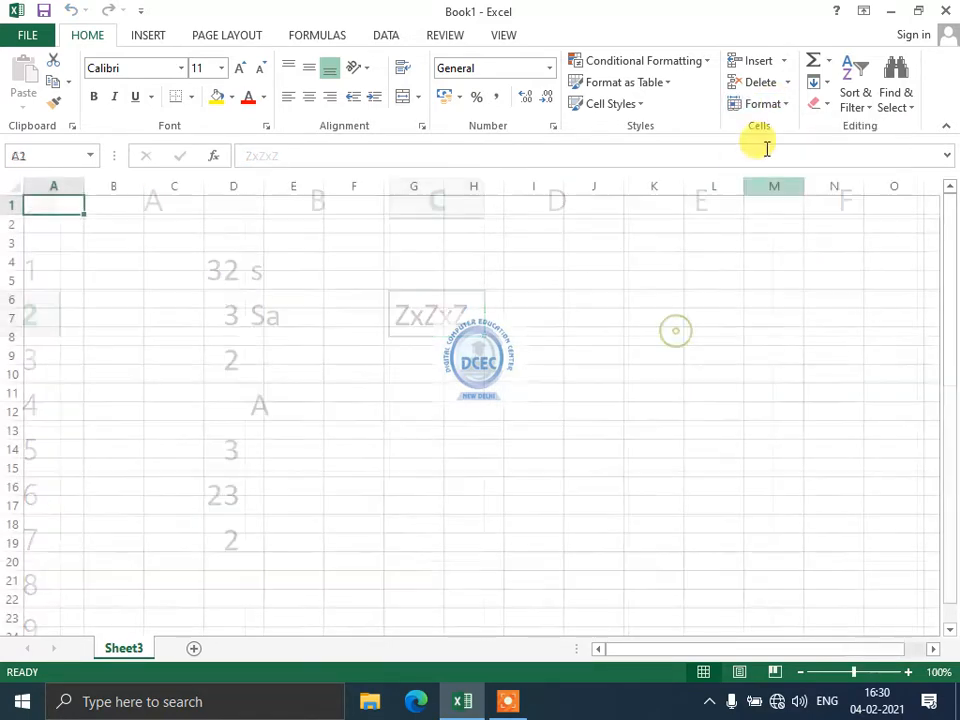
pyautogui.click(770, 106)
pyautogui.moveTo(793, 287)
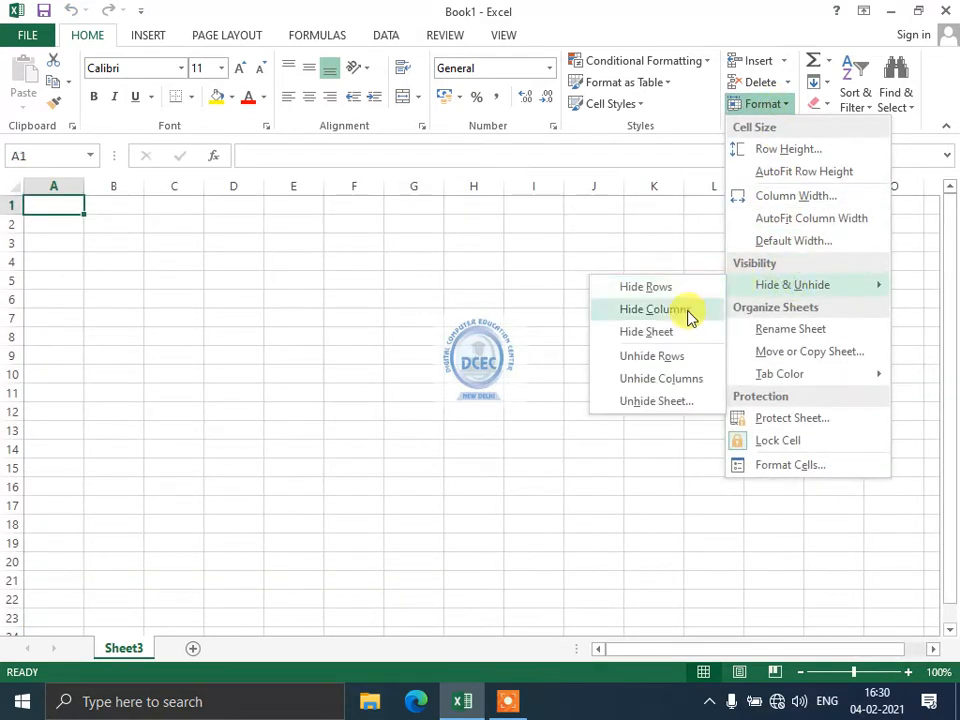
pyautogui.click(662, 401)
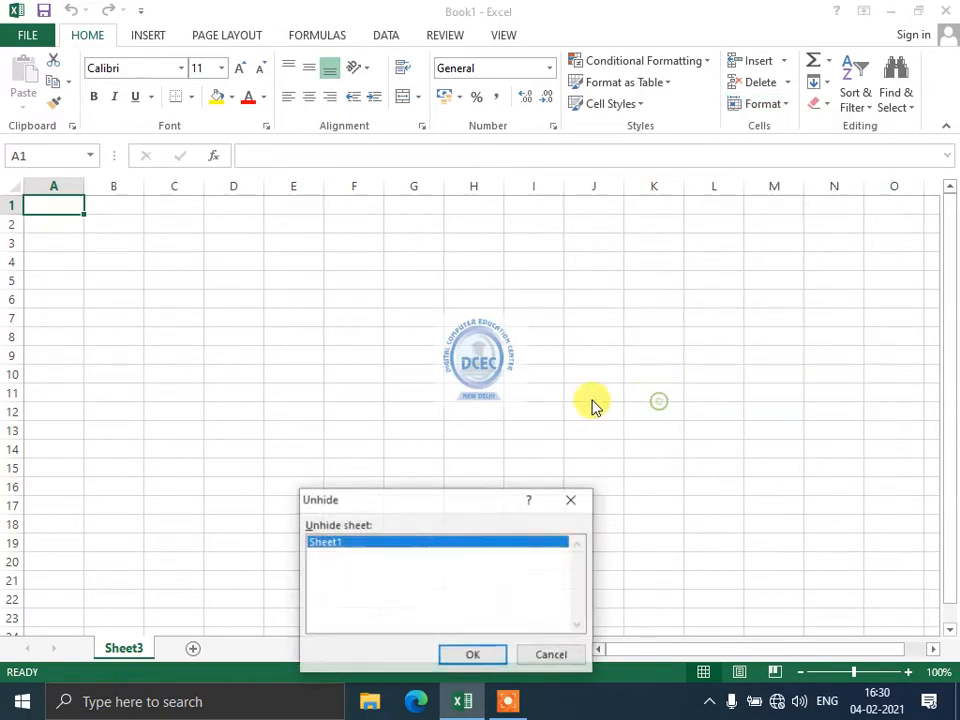
pyautogui.click(464, 655)
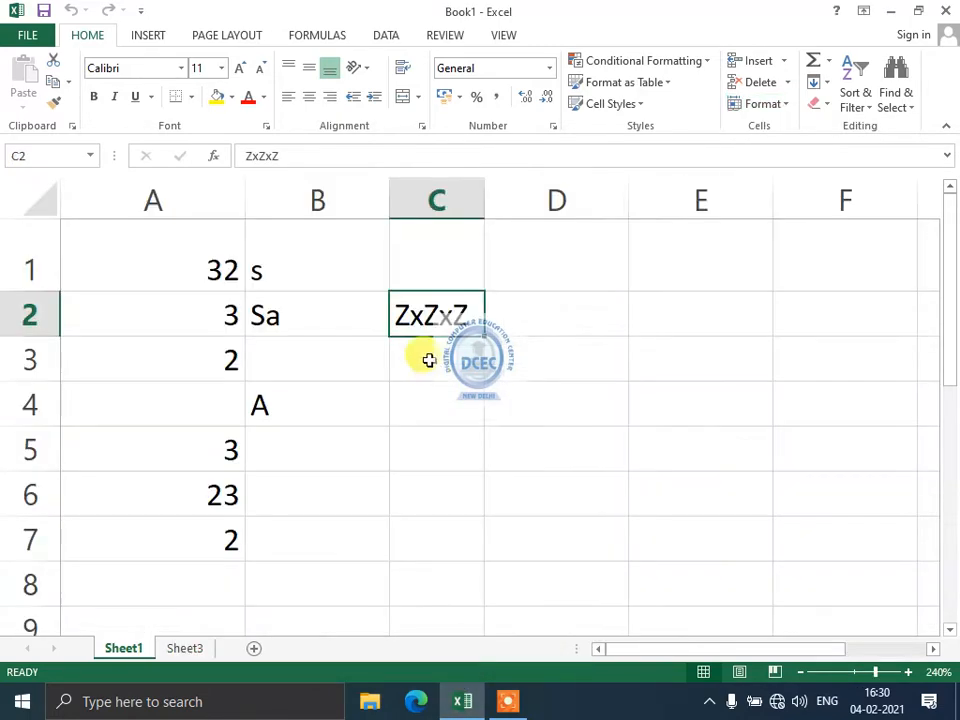
# Rename the first worksheet tab from Sheet1 to qwert by editing the tab name.
pyautogui.click(774, 106)
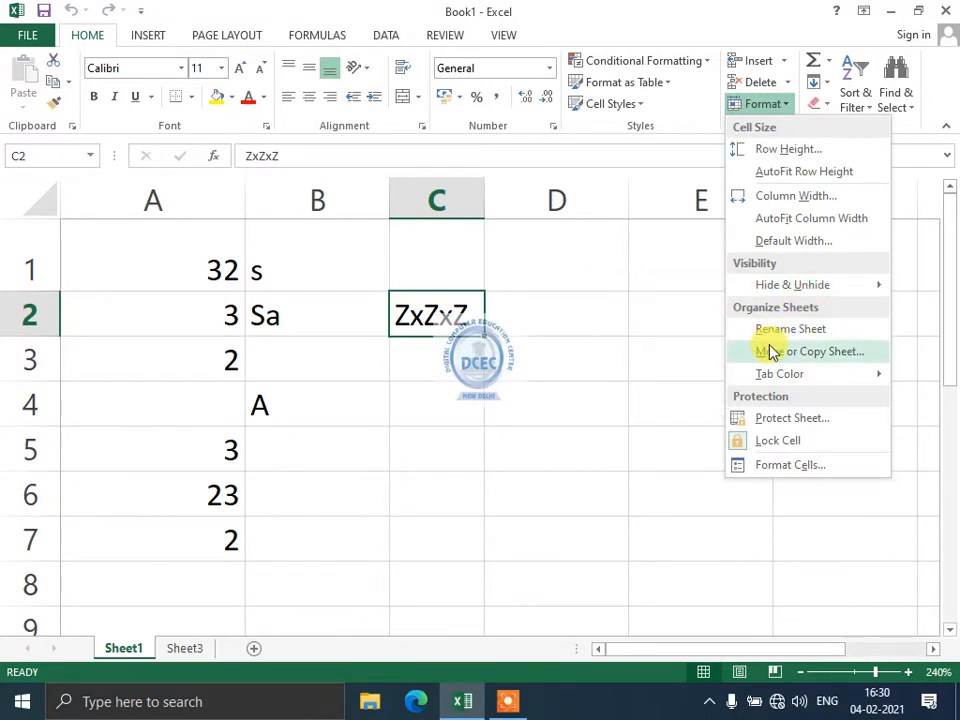
pyautogui.moveTo(767, 380)
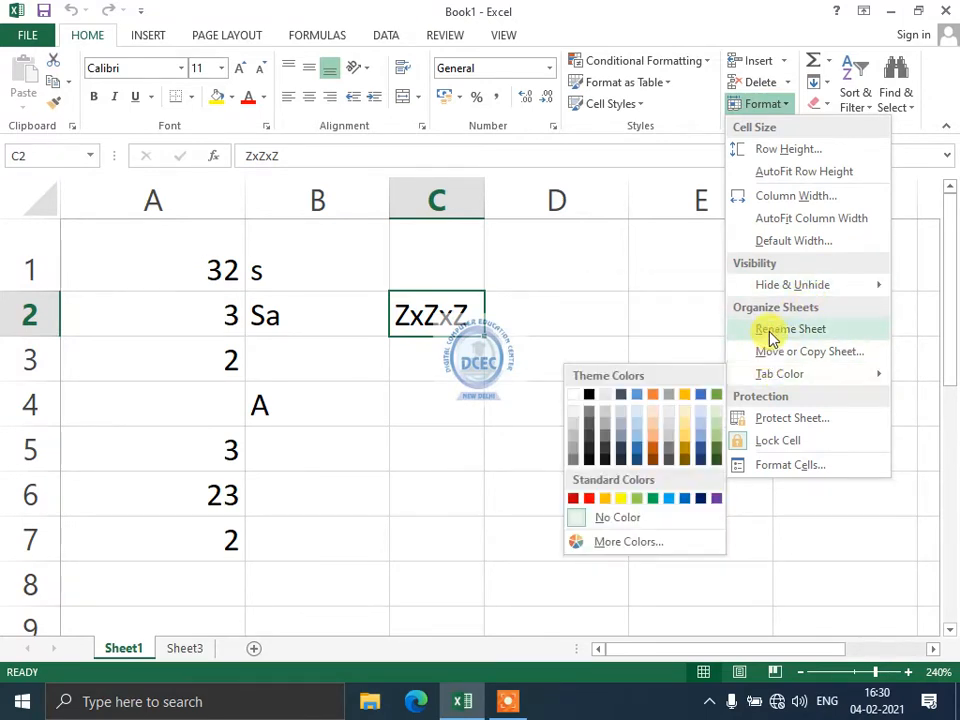
pyautogui.click(317, 548)
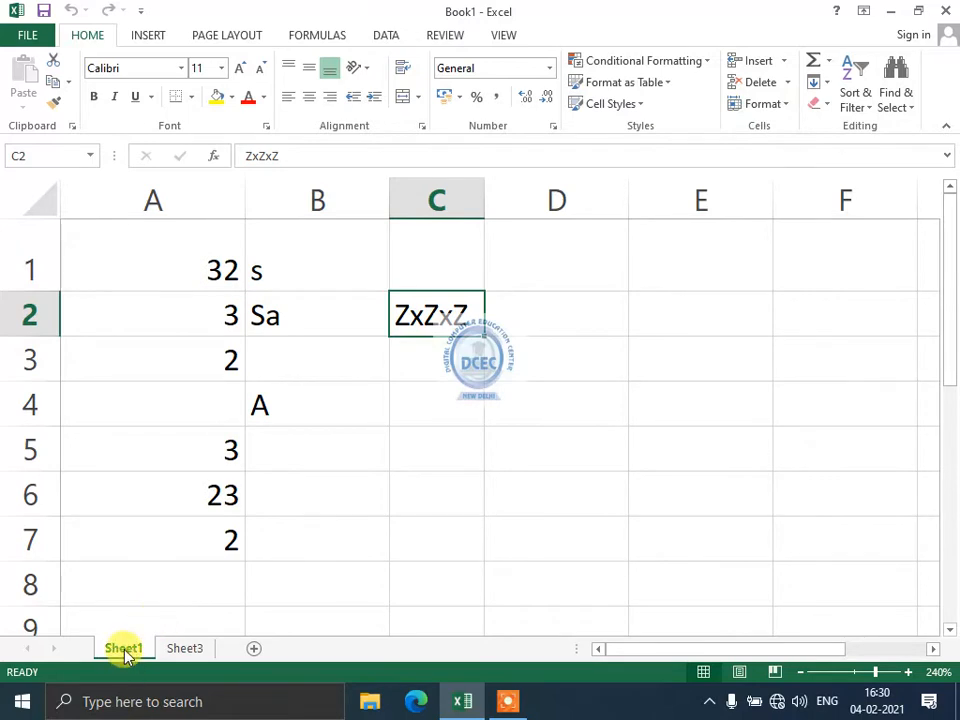
pyautogui.doubleClick(125, 650)
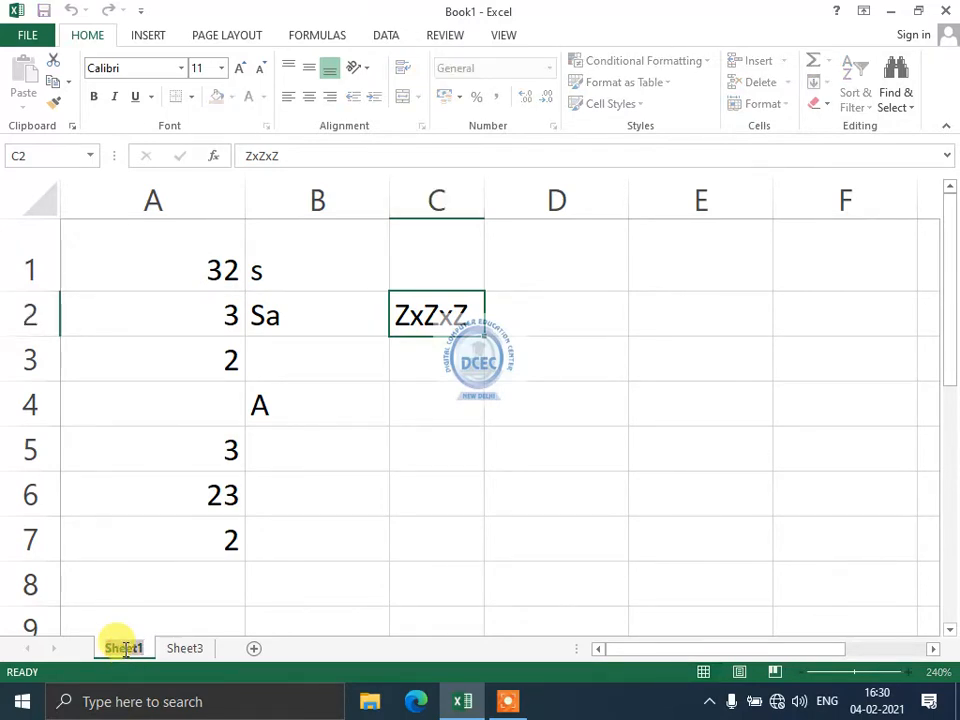
pyautogui.write('qwert')
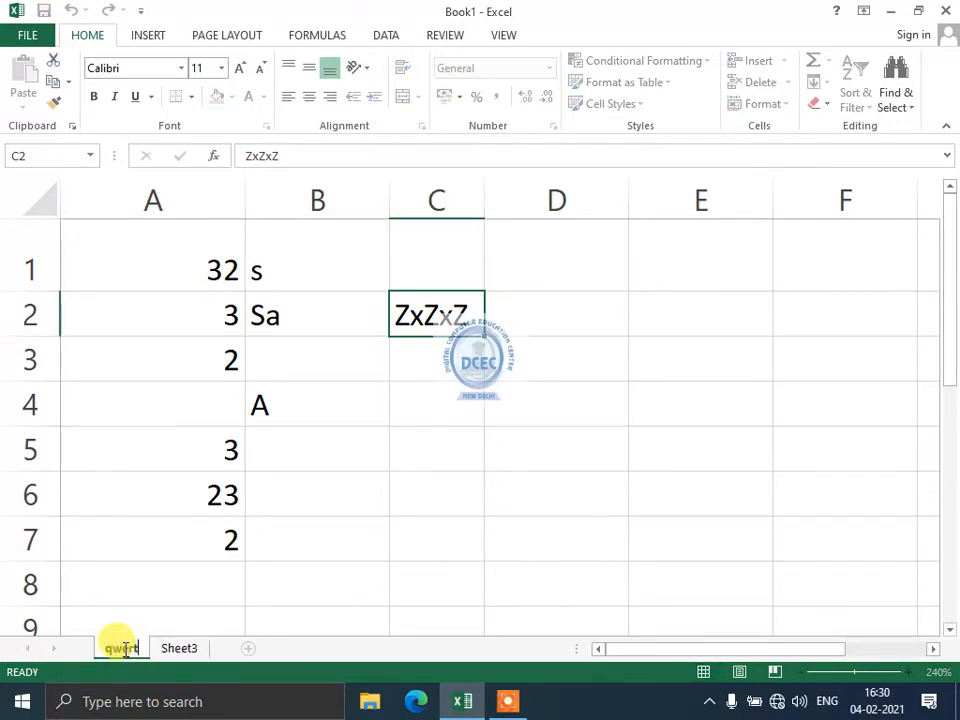
pyautogui.press('Return')
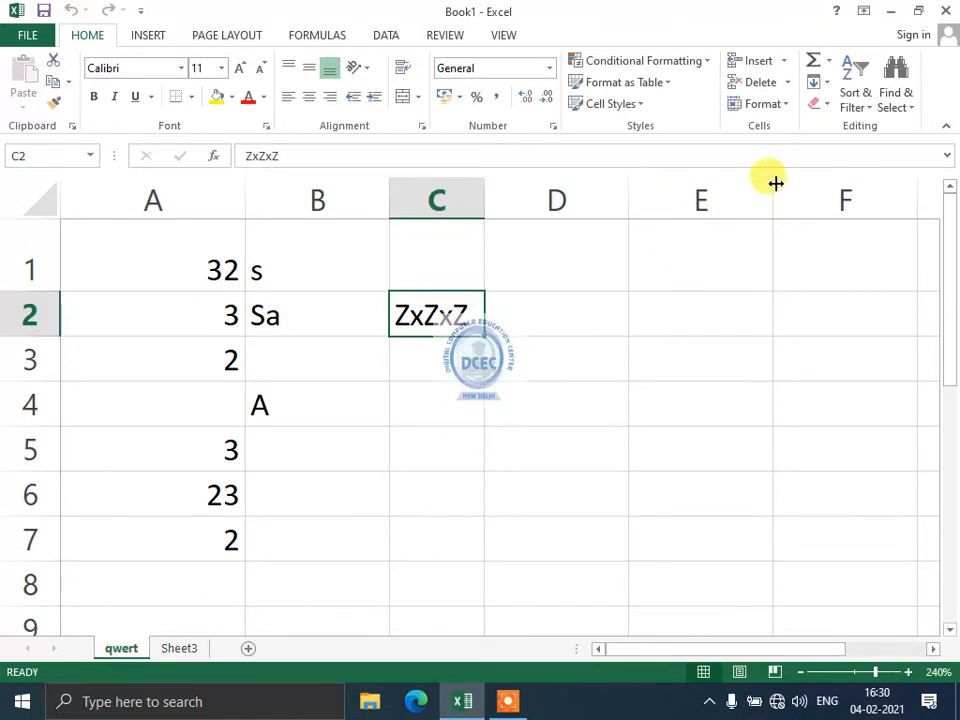
pyautogui.click(760, 104)
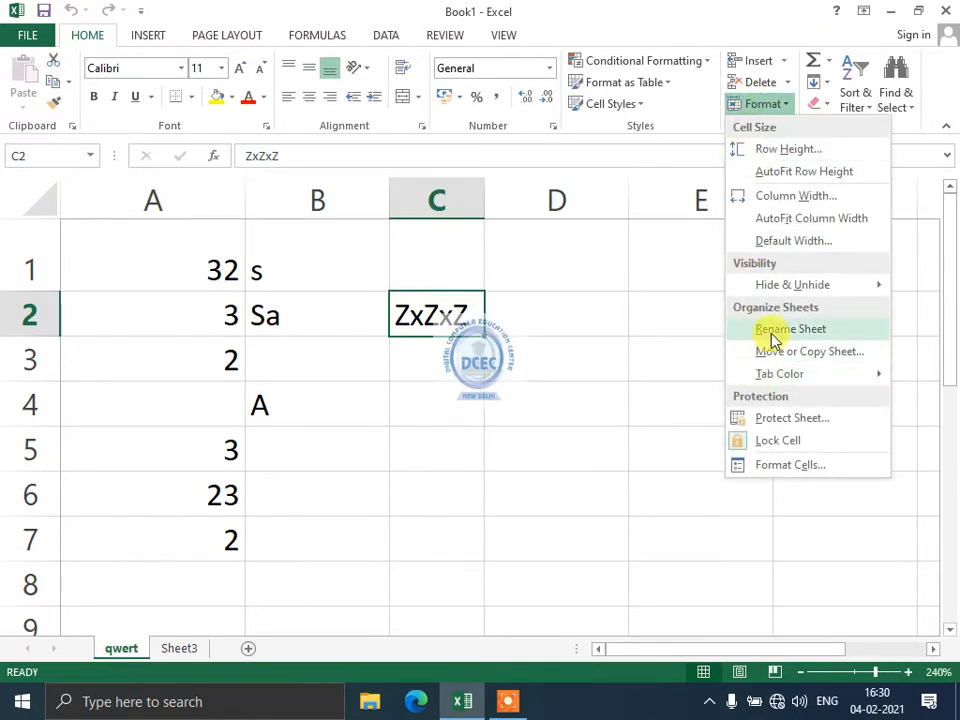
pyautogui.click(760, 331)
pyautogui.click(585, 407)
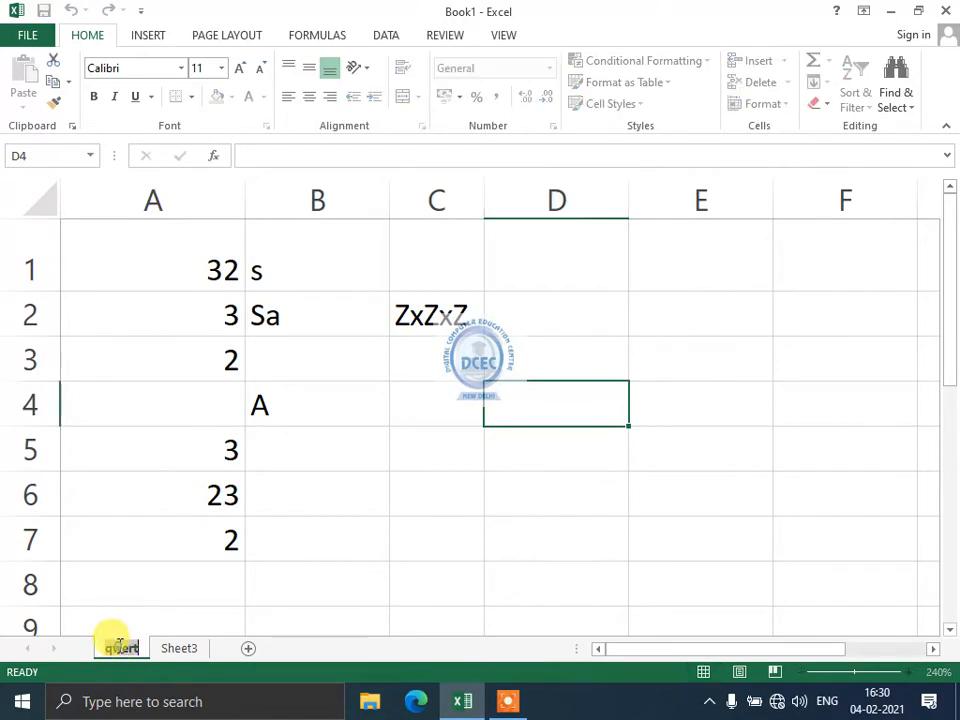
# Clear the value 2 from cell A7 and colour the qwert sheet tab red.
pyautogui.click(146, 550)
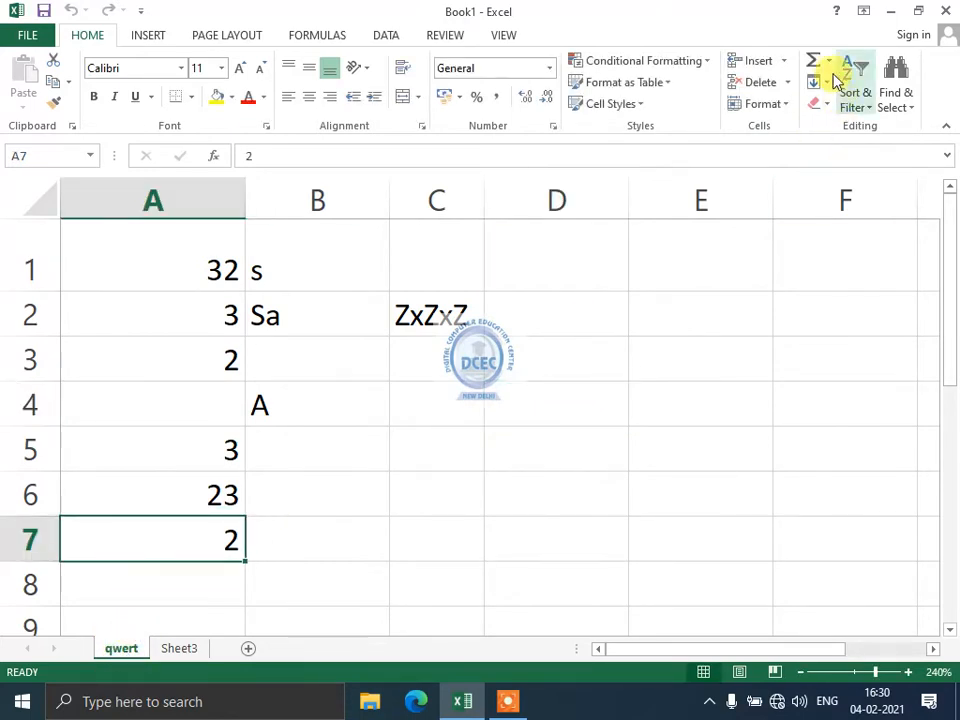
pyautogui.click(752, 86)
pyautogui.click(762, 108)
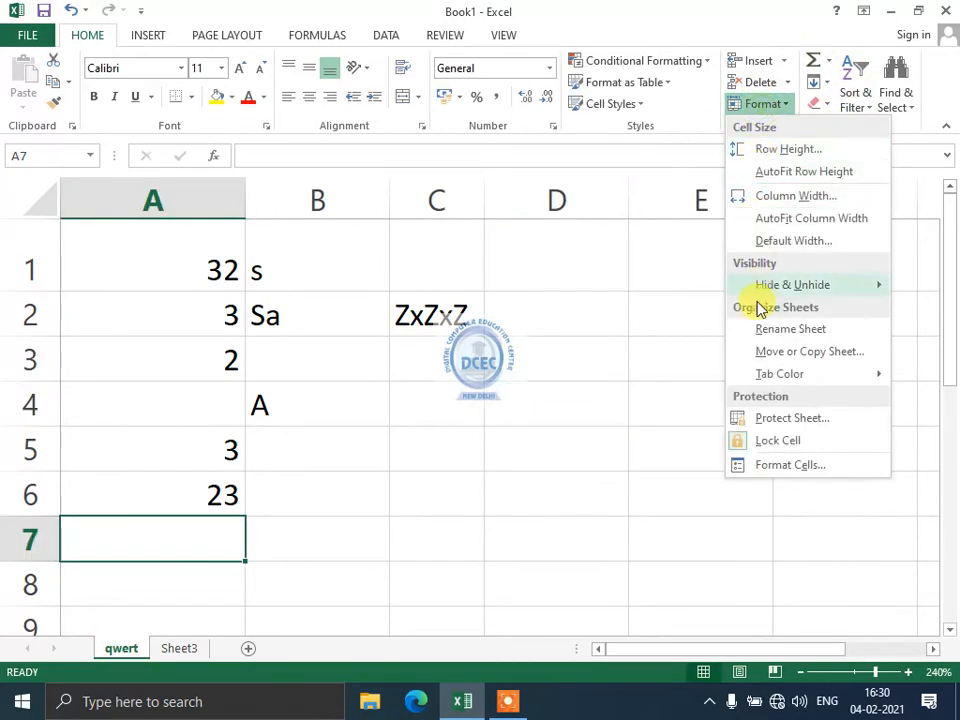
pyautogui.moveTo(772, 374)
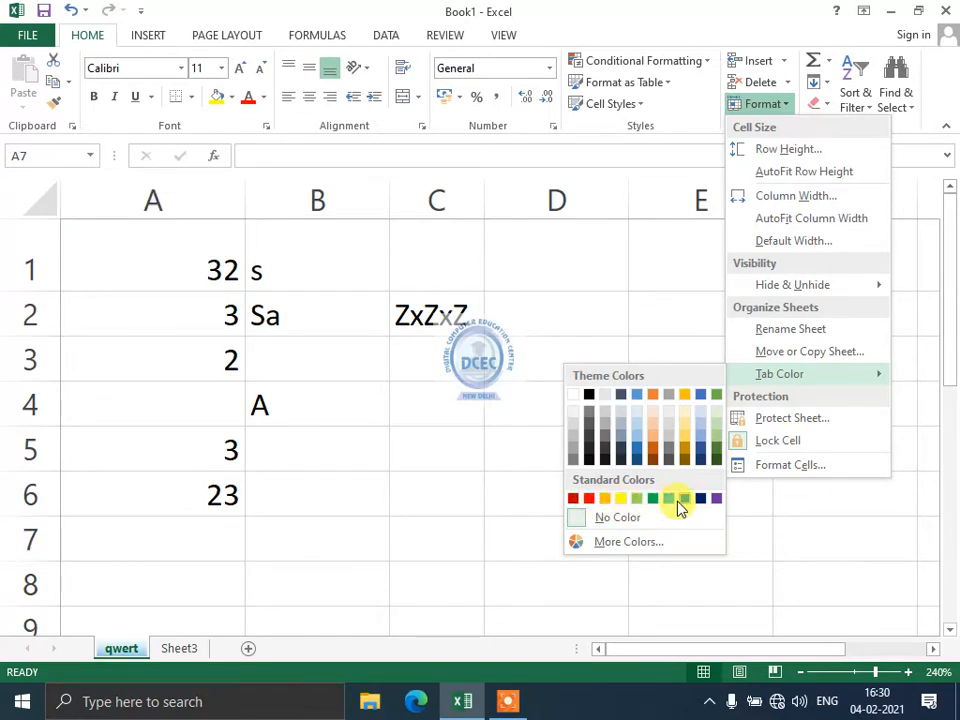
pyautogui.click(584, 498)
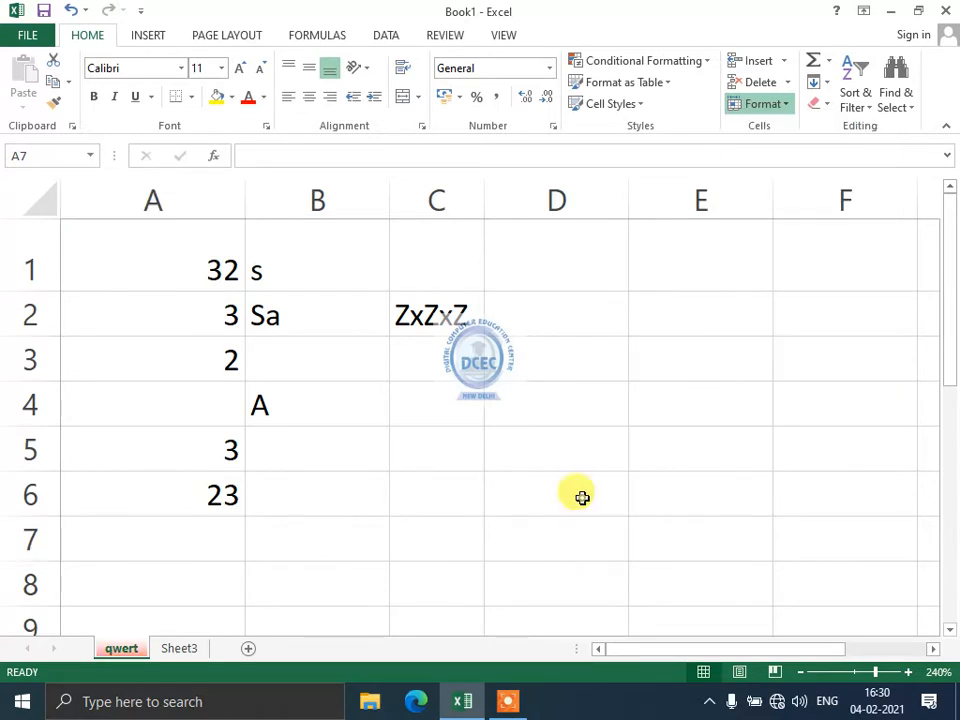
pyautogui.click(787, 104)
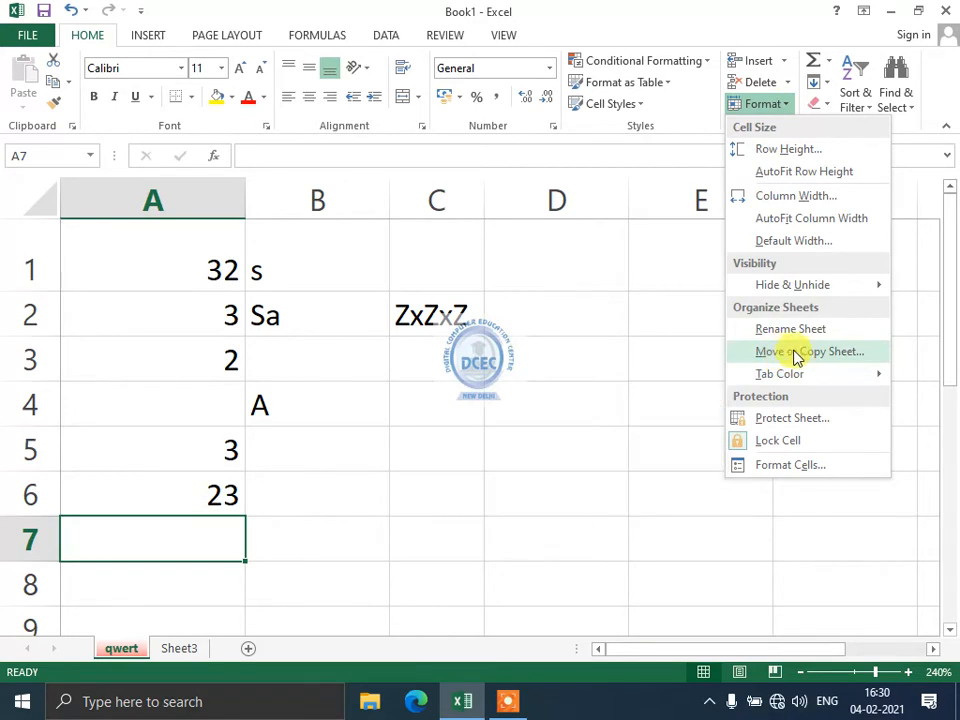
# Add two new blank worksheets, Sheet4 and Sheet5.
pyautogui.click(324, 516)
pyautogui.click(249, 648)
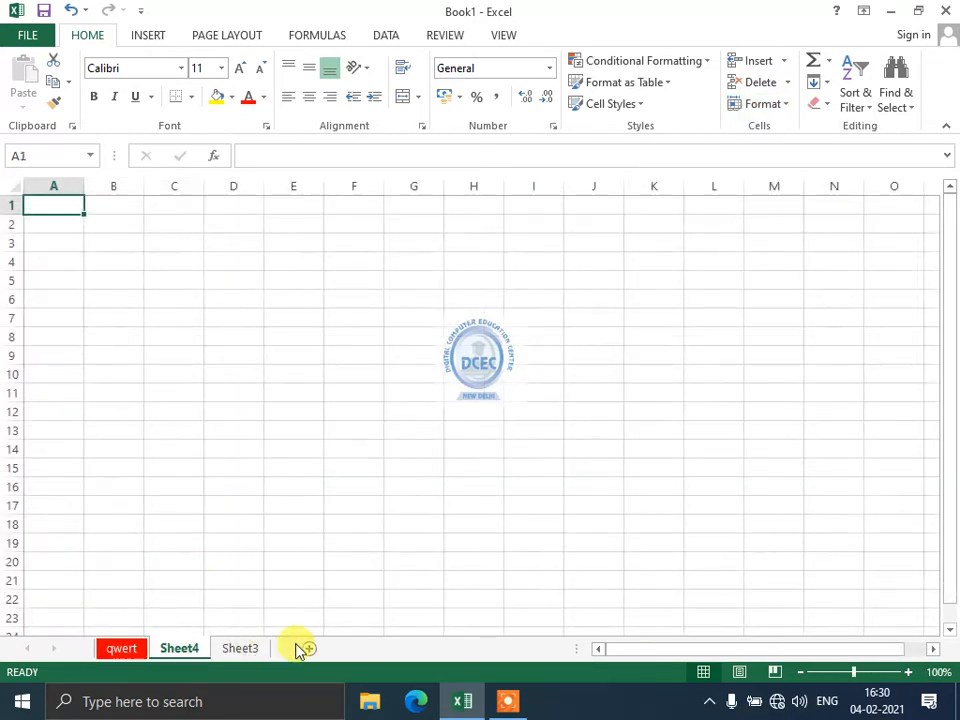
pyautogui.click(311, 646)
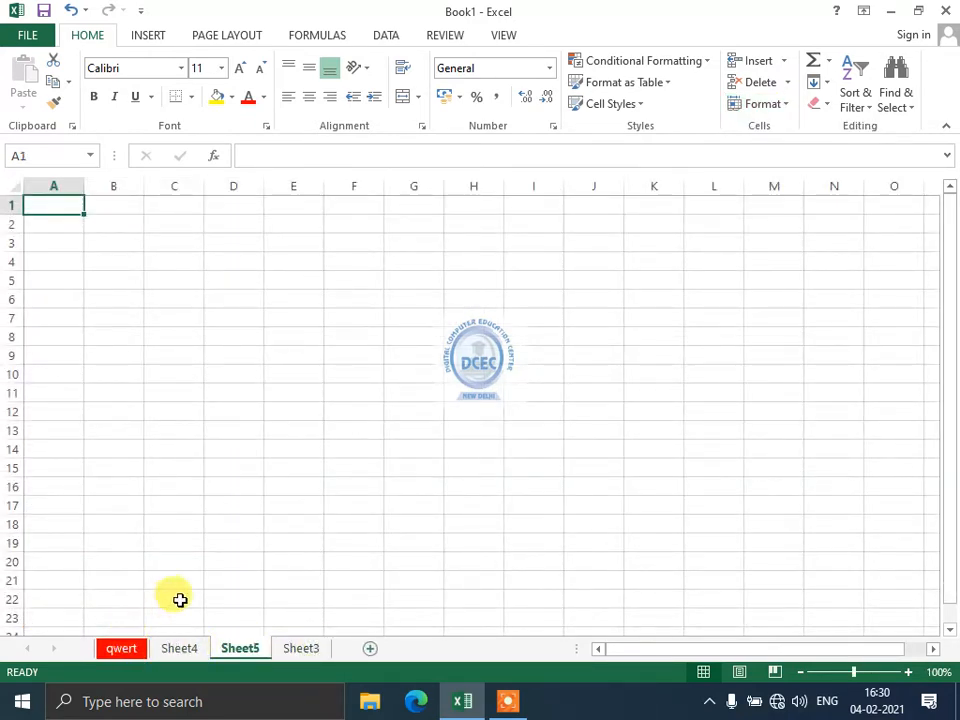
# Reorder the sheet tabs to Sheet4, Sheet3, Sheet5, qwert.
pyautogui.click(115, 650)
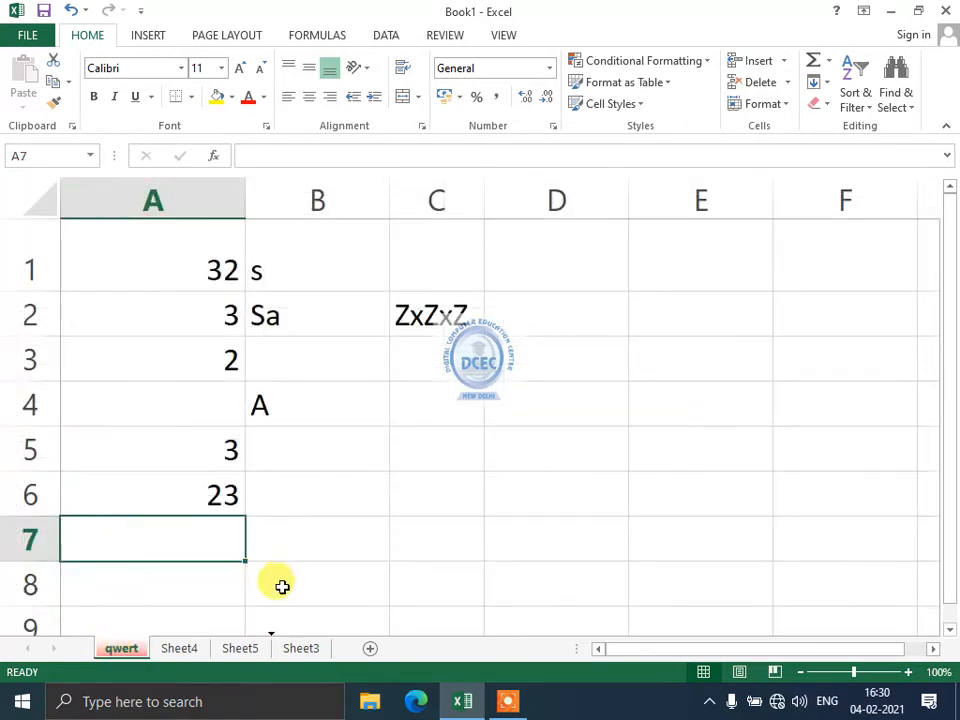
pyautogui.moveTo(121, 648); pyautogui.dragTo(281, 660)
pyautogui.click(300, 648)
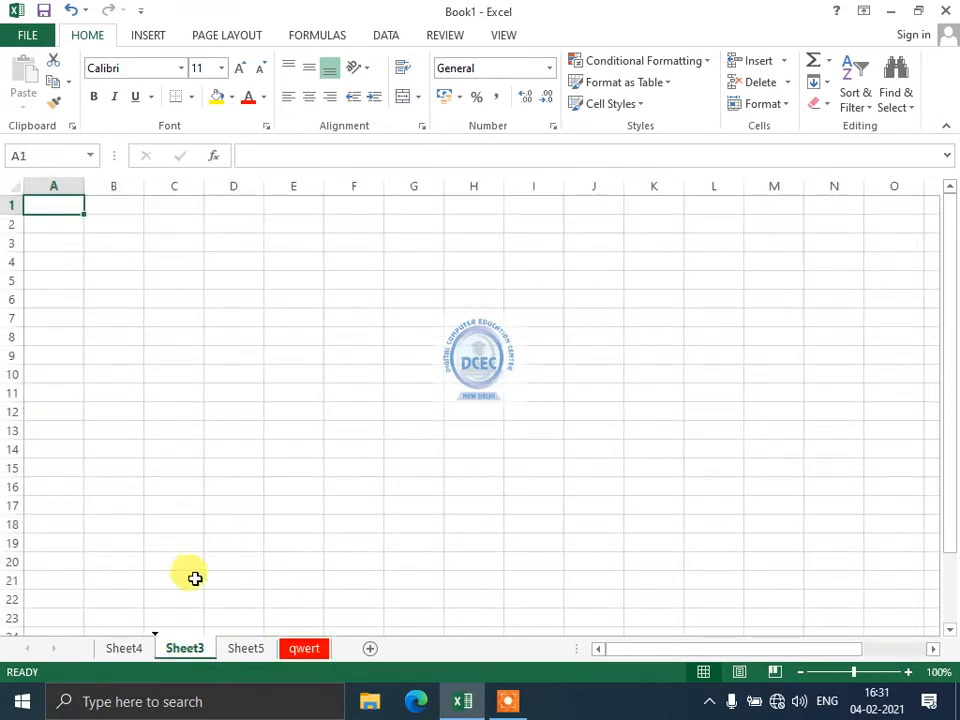
pyautogui.click(249, 650)
pyautogui.moveTo(170, 568); pyautogui.dragTo(319, 570)
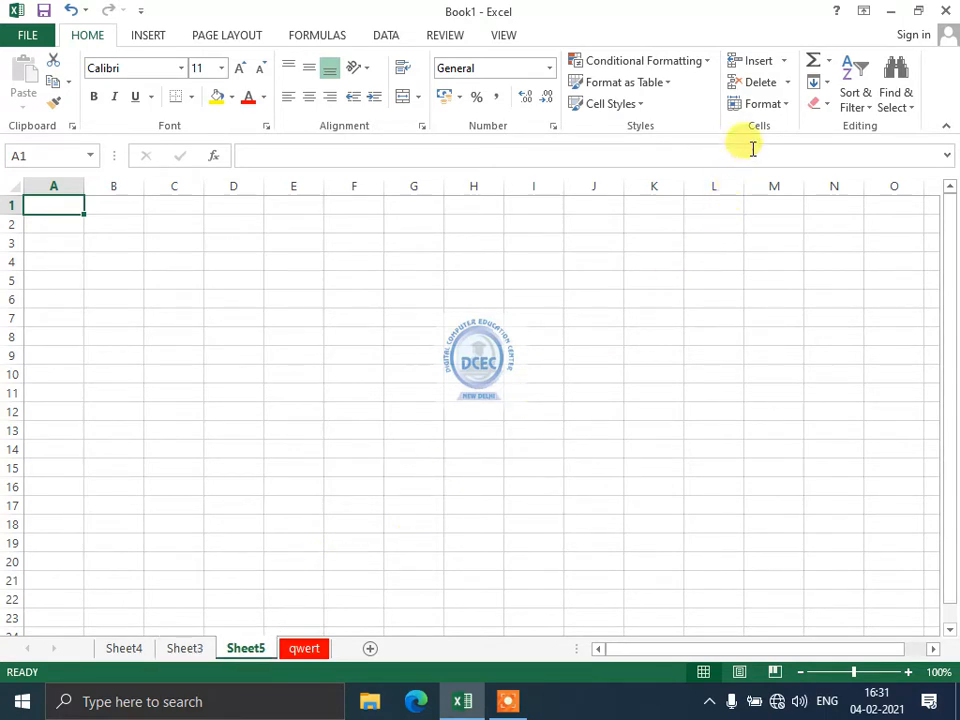
pyautogui.click(762, 104)
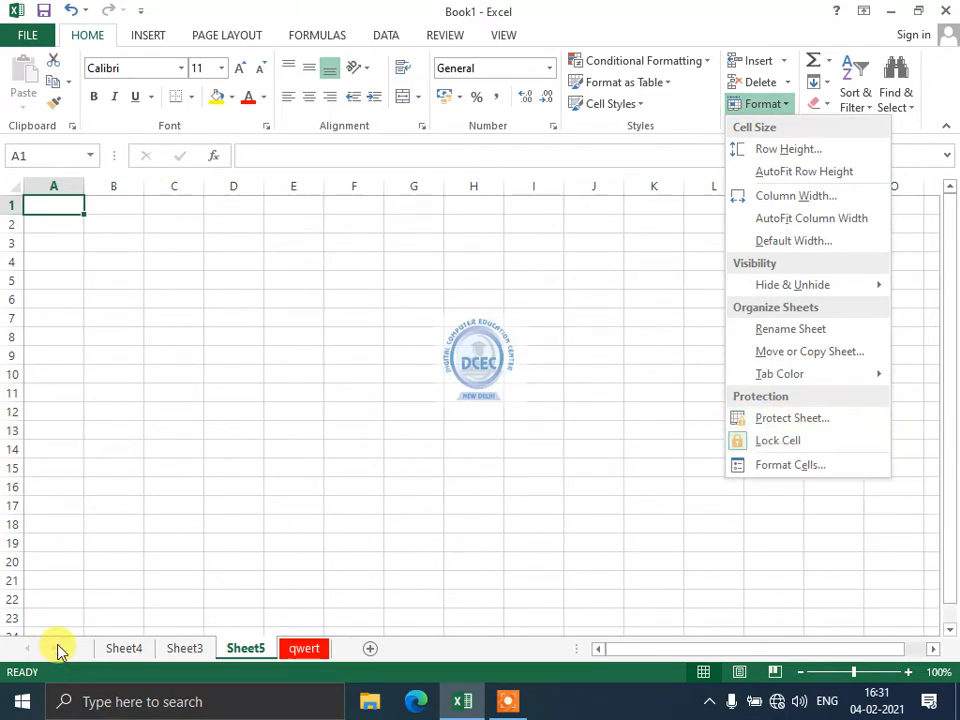
pyautogui.click(114, 651)
# Return to the qwert sheet and type 'we' into two cells.
pyautogui.click(186, 650)
pyautogui.click(251, 650)
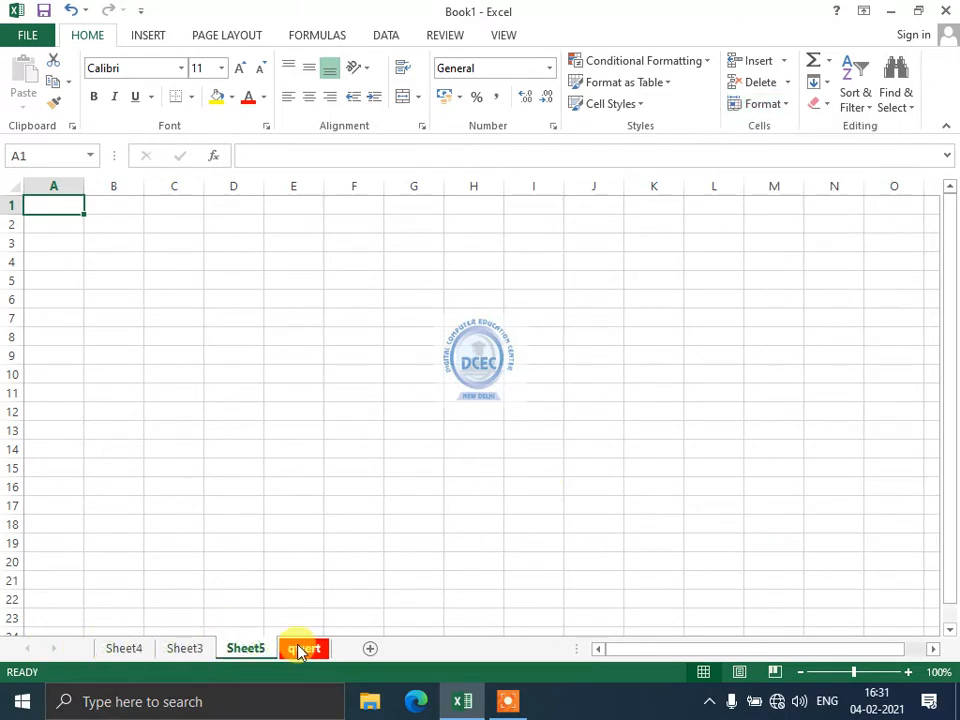
pyautogui.click(302, 650)
pyautogui.write('we')
pyautogui.click(345, 445)
pyautogui.write('we')
pyautogui.click(234, 435)
pyautogui.write('we')
# Enter the sample words ew, wer and ewr, with ewr in C3.
pyautogui.click(219, 350)
pyautogui.write('ew')
pyautogui.click(290, 362)
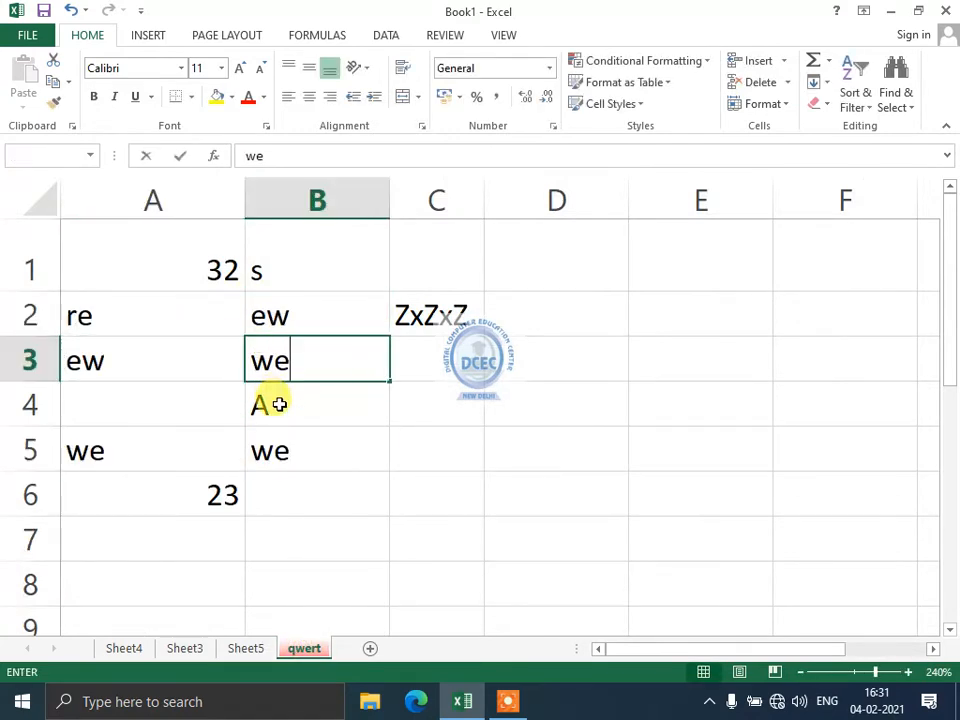
pyautogui.write('wer')
pyautogui.click(350, 368)
pyautogui.write('ewr')
pyautogui.click(364, 440)
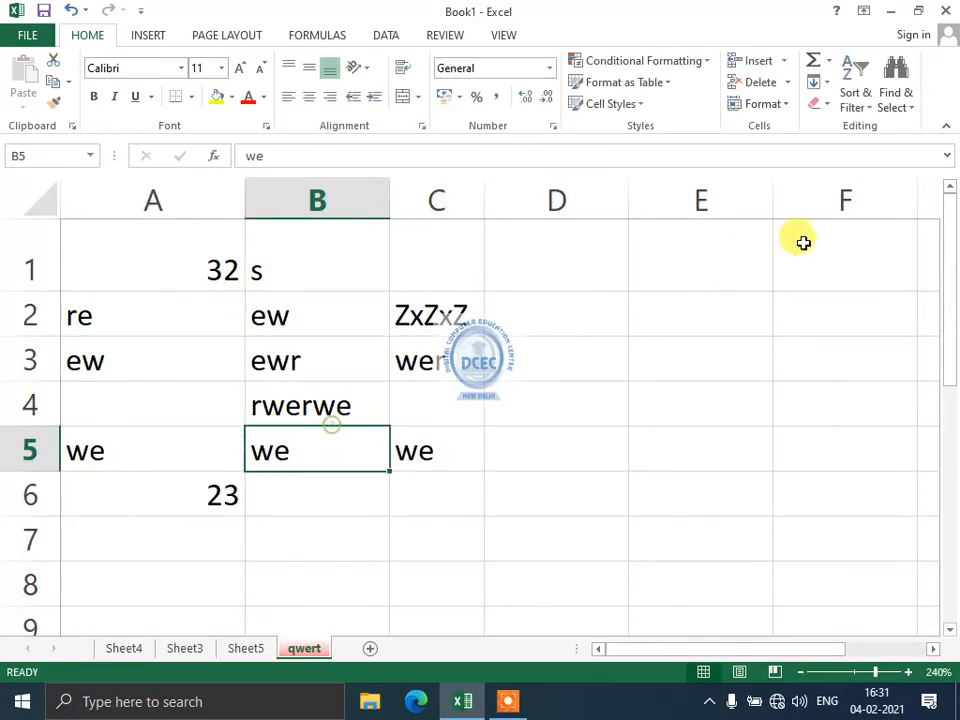
pyautogui.click(765, 104)
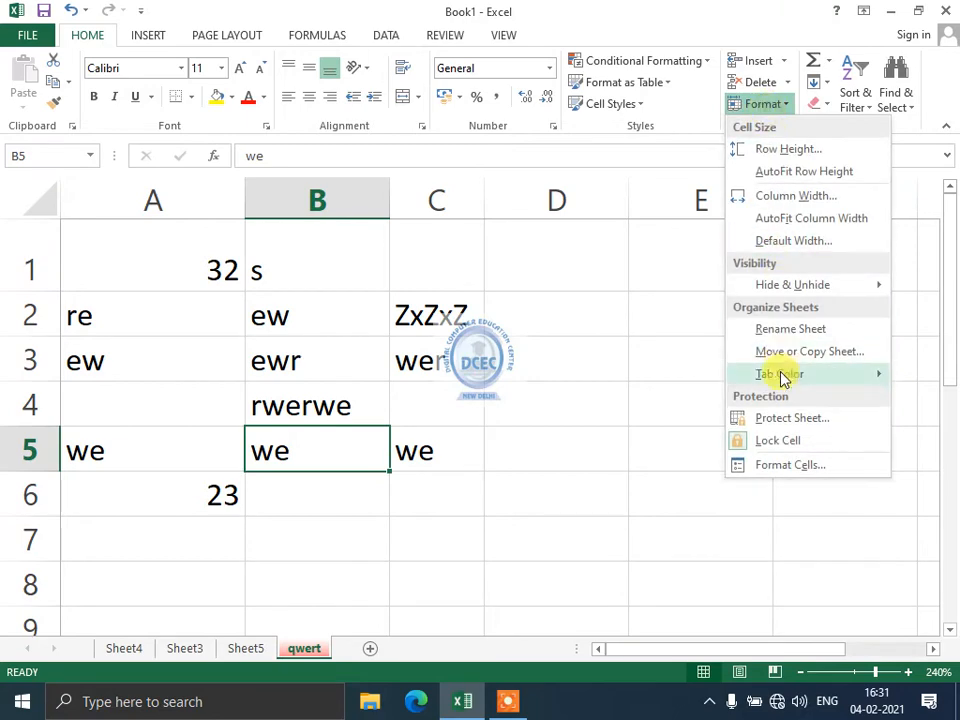
# Protect the qwert sheet with a password and confirm that cell edits are blocked.
pyautogui.click(784, 420)
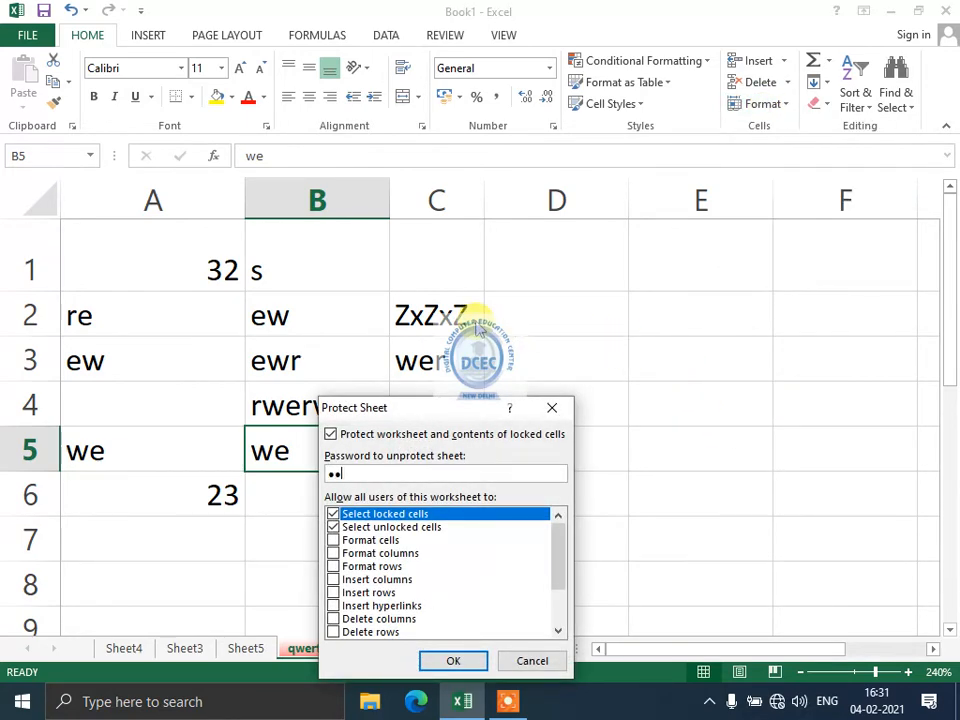
pyautogui.click(449, 662)
pyautogui.write('123')
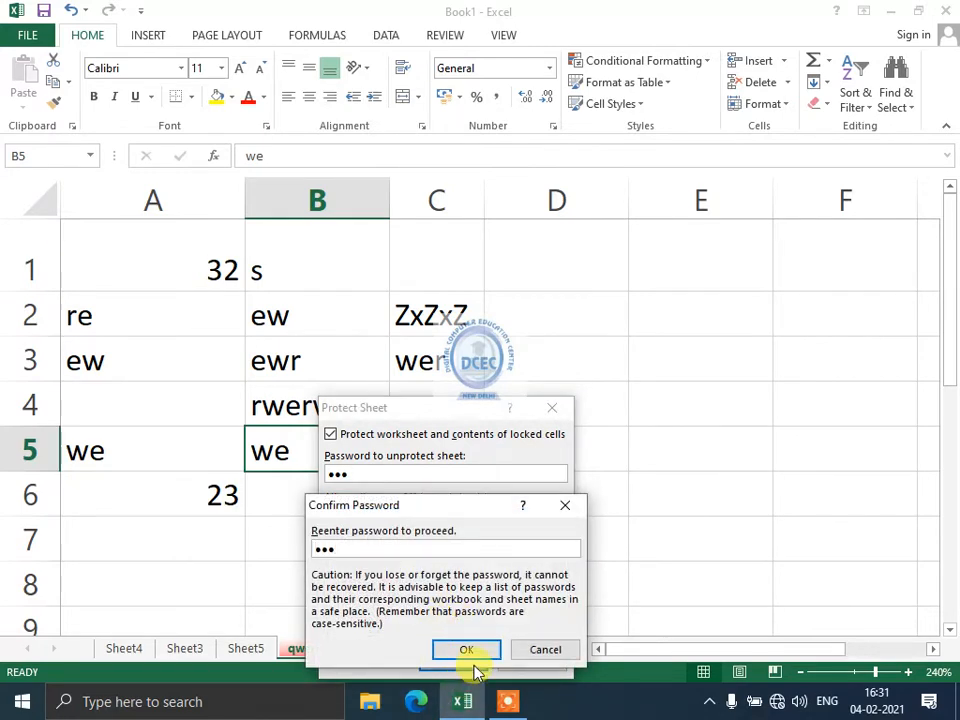
pyautogui.click(467, 650)
pyautogui.doubleClick(321, 298)
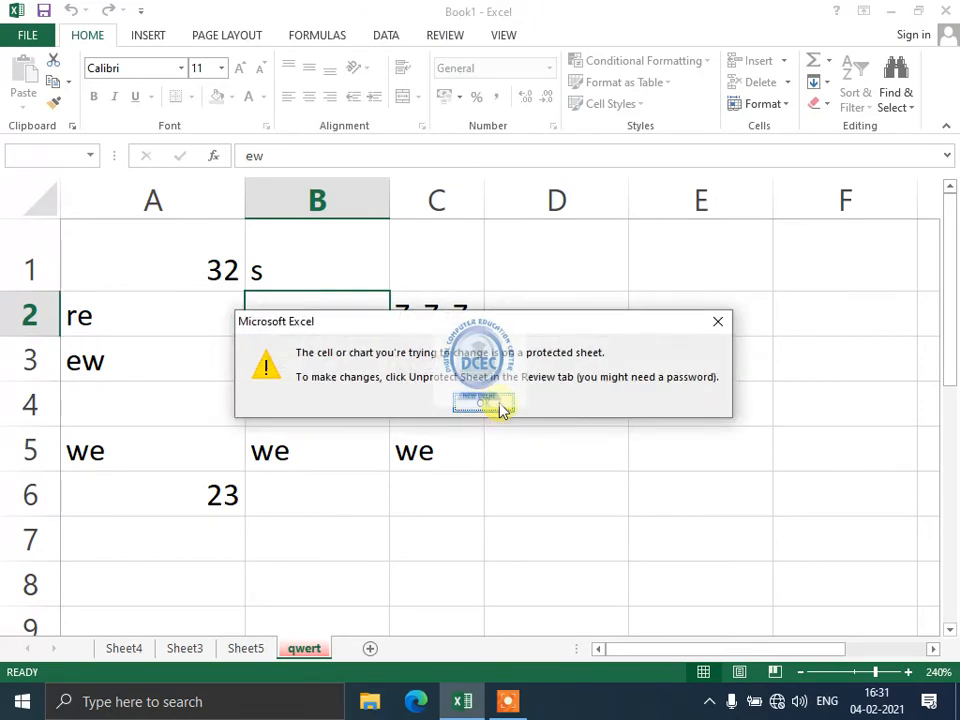
pyautogui.click(497, 405)
pyautogui.click(510, 403)
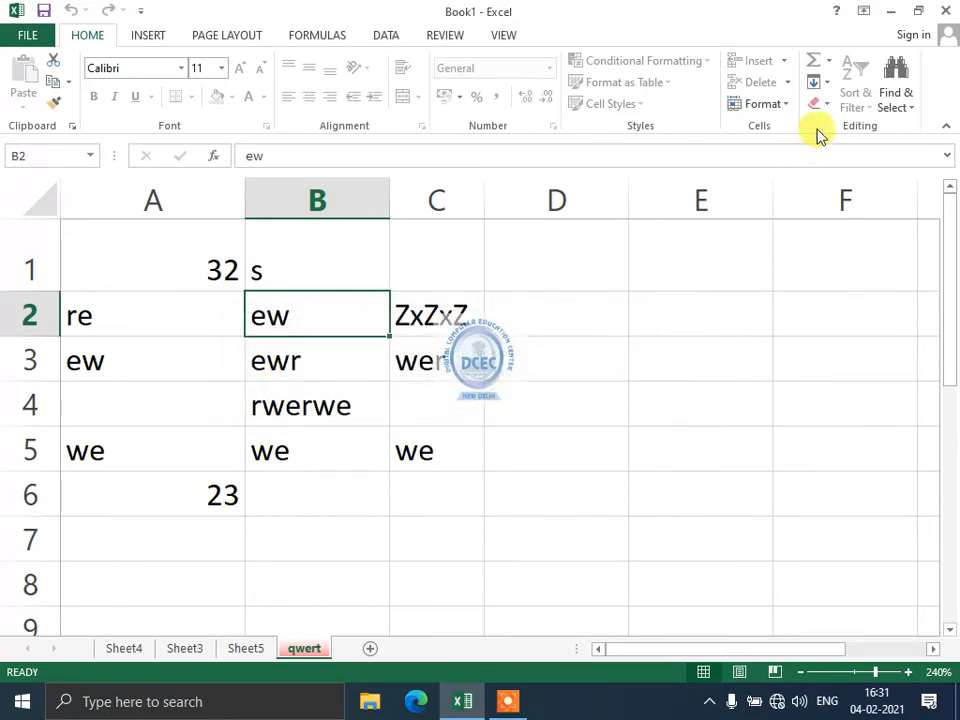
# Unprotect the qwert sheet by entering its password.
pyautogui.click(760, 105)
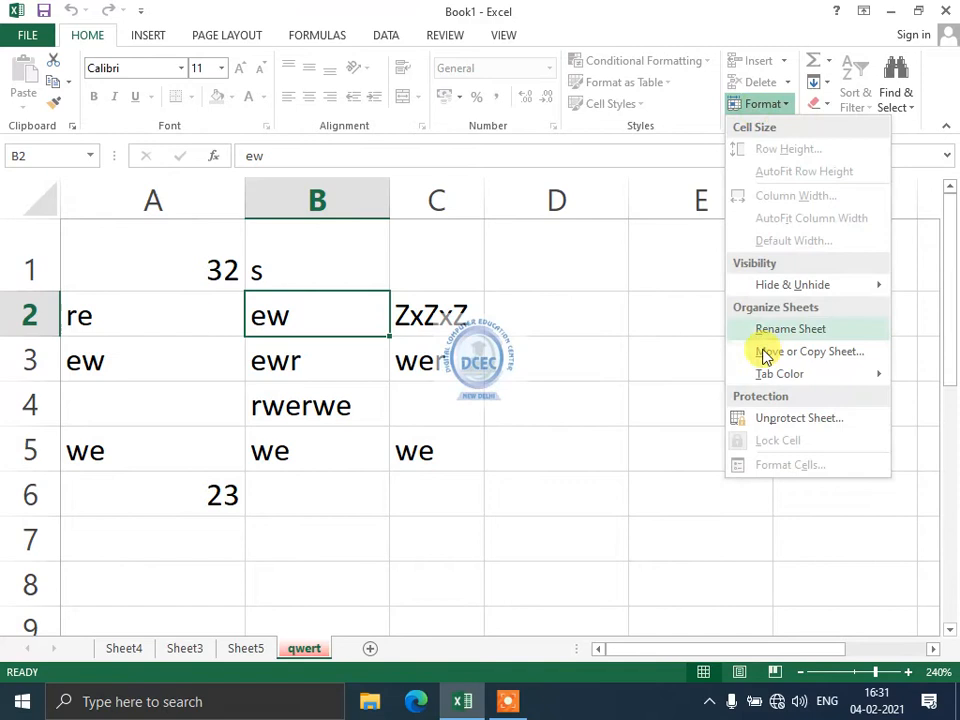
pyautogui.click(769, 428)
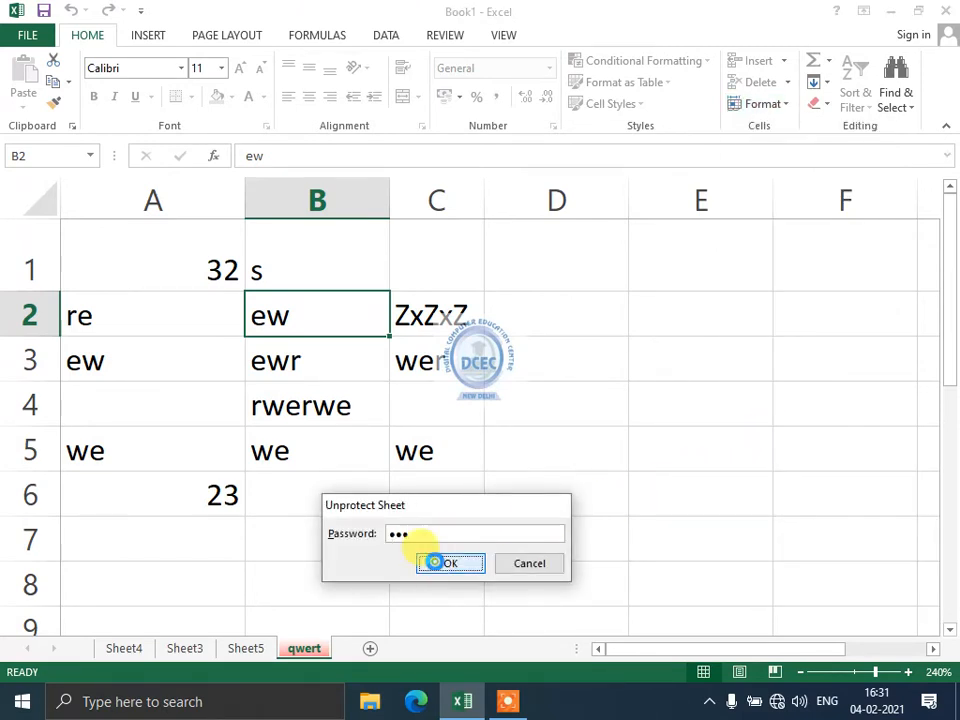
pyautogui.click(428, 562)
pyautogui.click(443, 40)
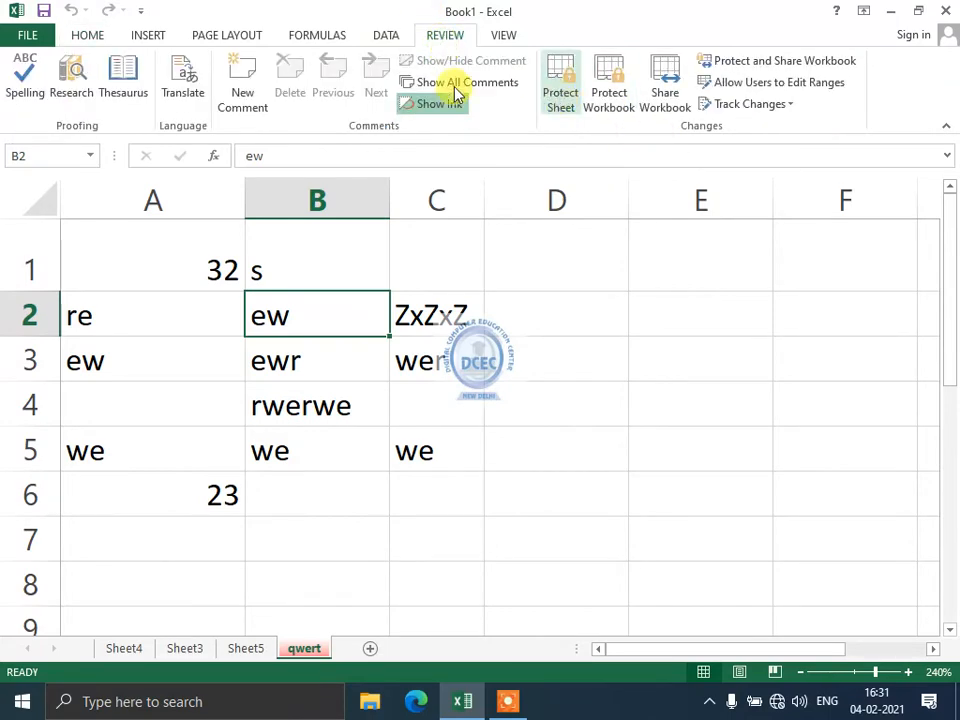
pyautogui.click(97, 36)
# Format A1:C5 with italic, underlined, red text on a yellow fill.
pyautogui.click(784, 108)
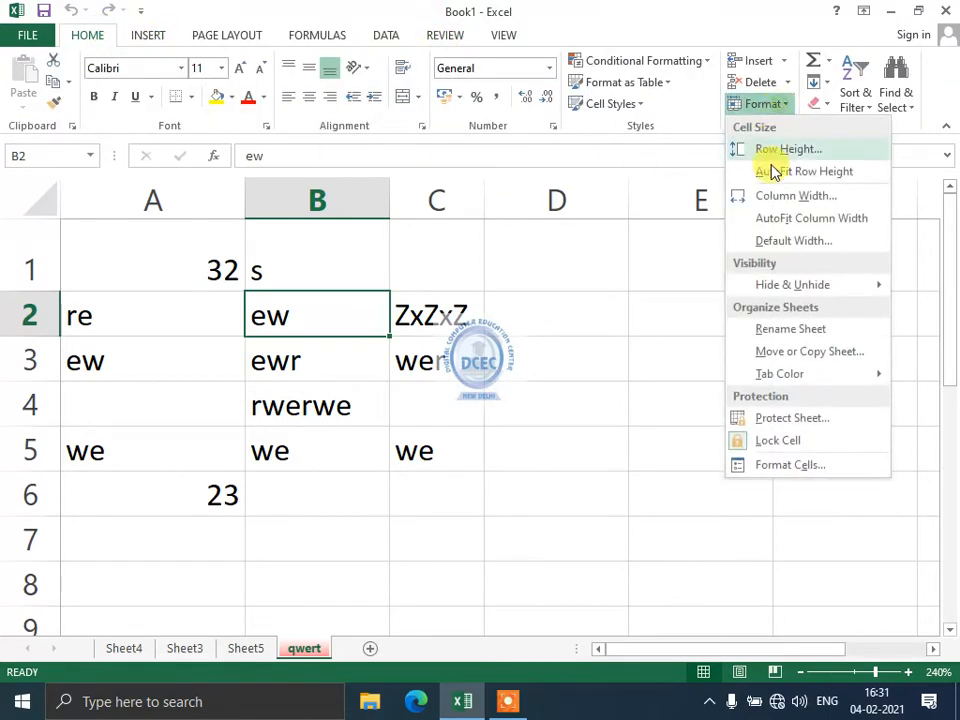
pyautogui.click(644, 440)
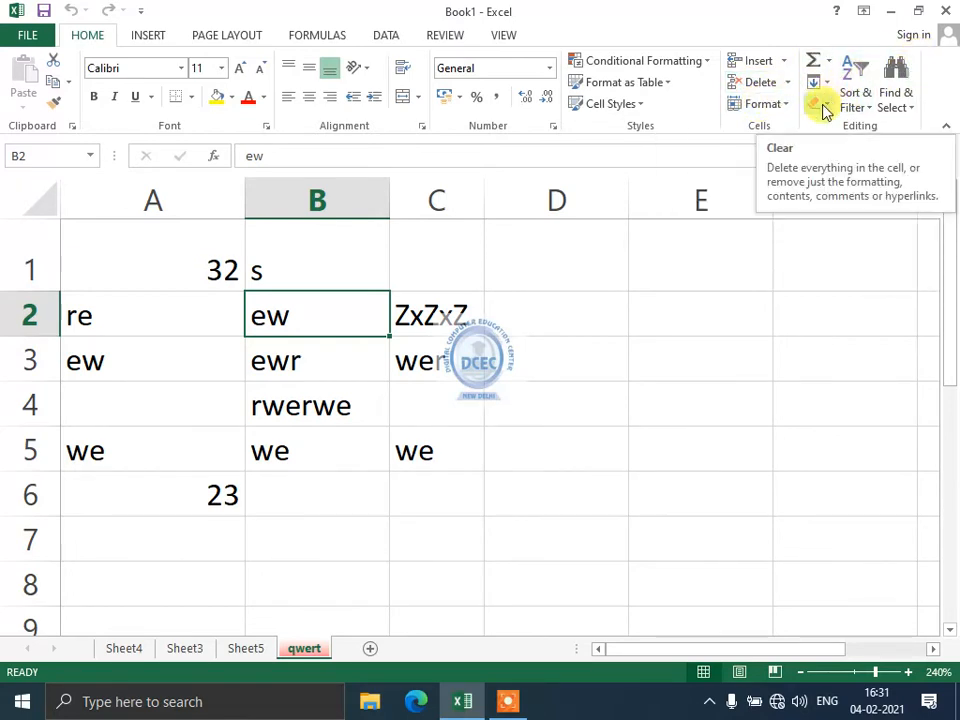
pyautogui.moveTo(436, 466); pyautogui.dragTo(104, 250)
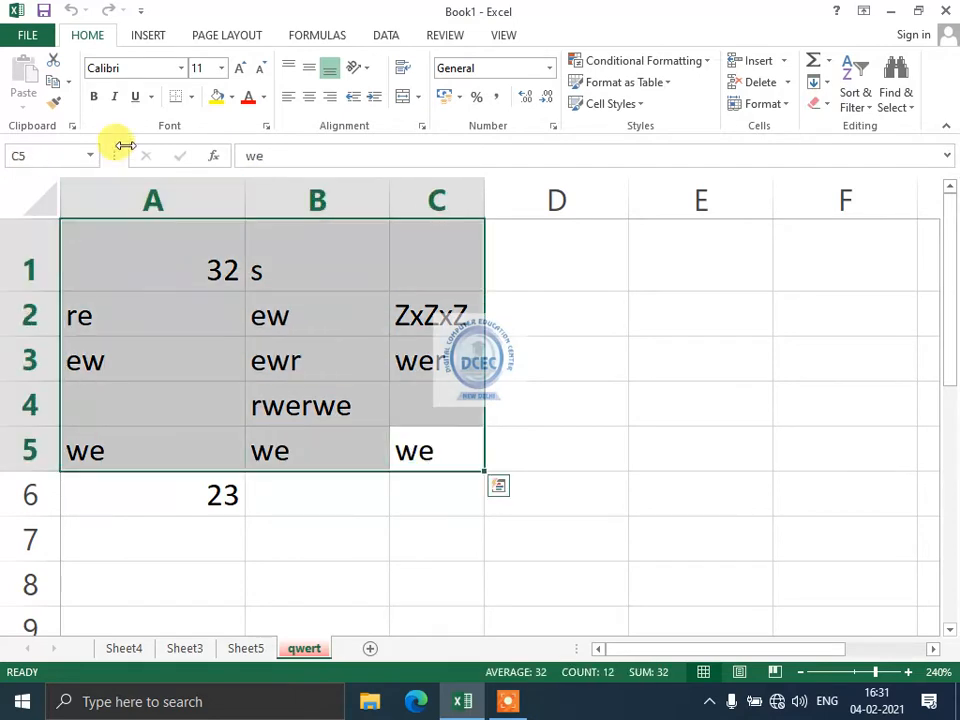
pyautogui.click(114, 96)
pyautogui.click(136, 97)
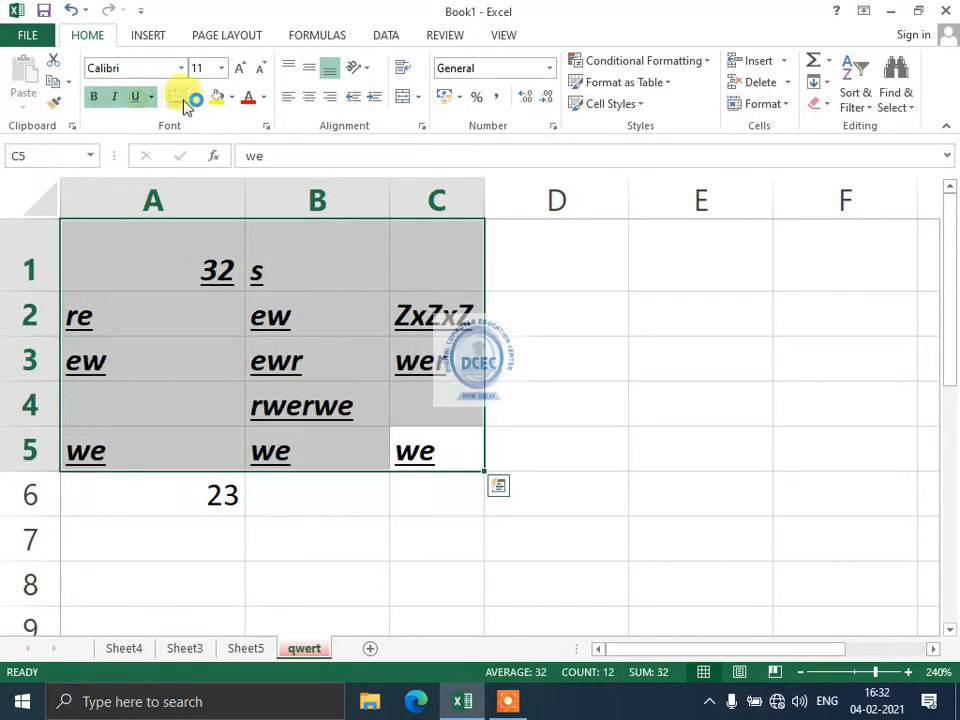
pyautogui.click(218, 97)
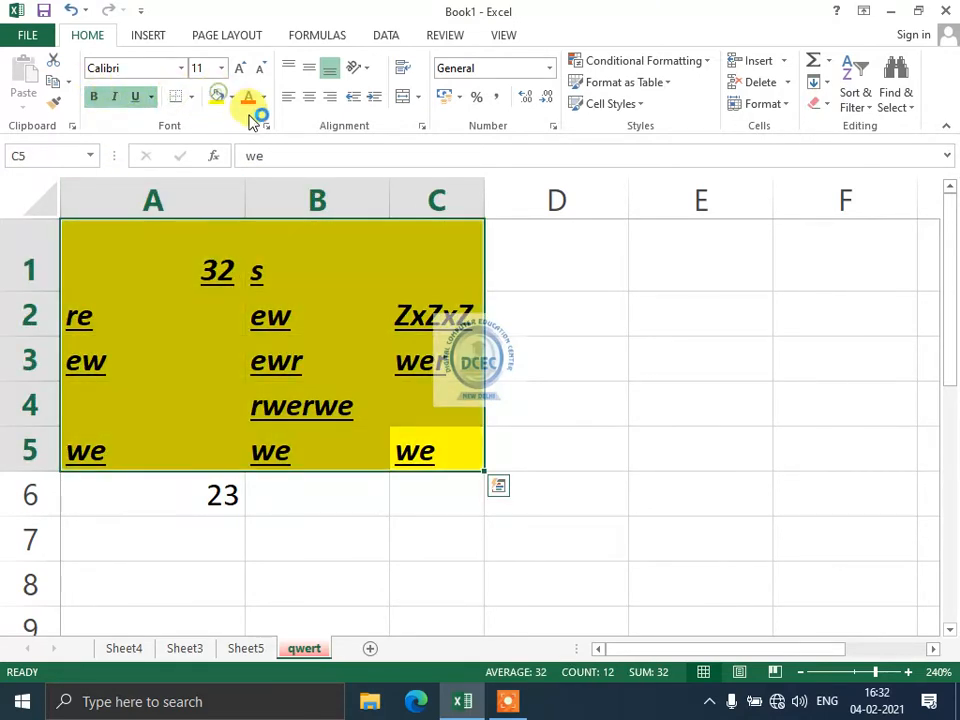
pyautogui.click(254, 98)
# Try Clear All on A1:C5 and Delete on A1:B4, undoing both.
pyautogui.click(820, 104)
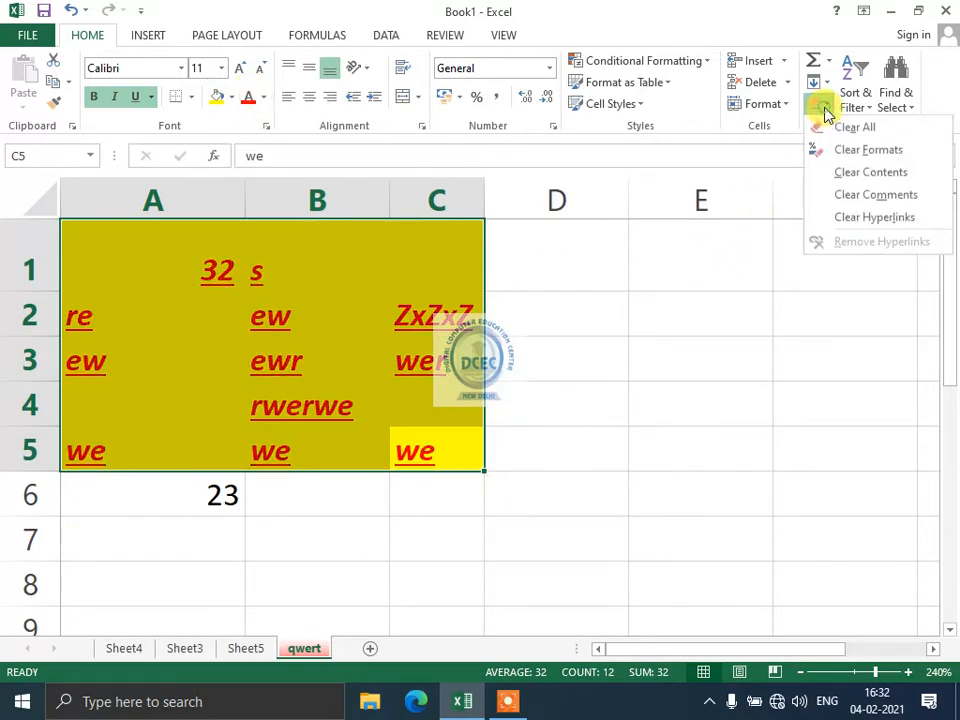
pyautogui.click(852, 128)
pyautogui.hotkey('ctrl', 'z')
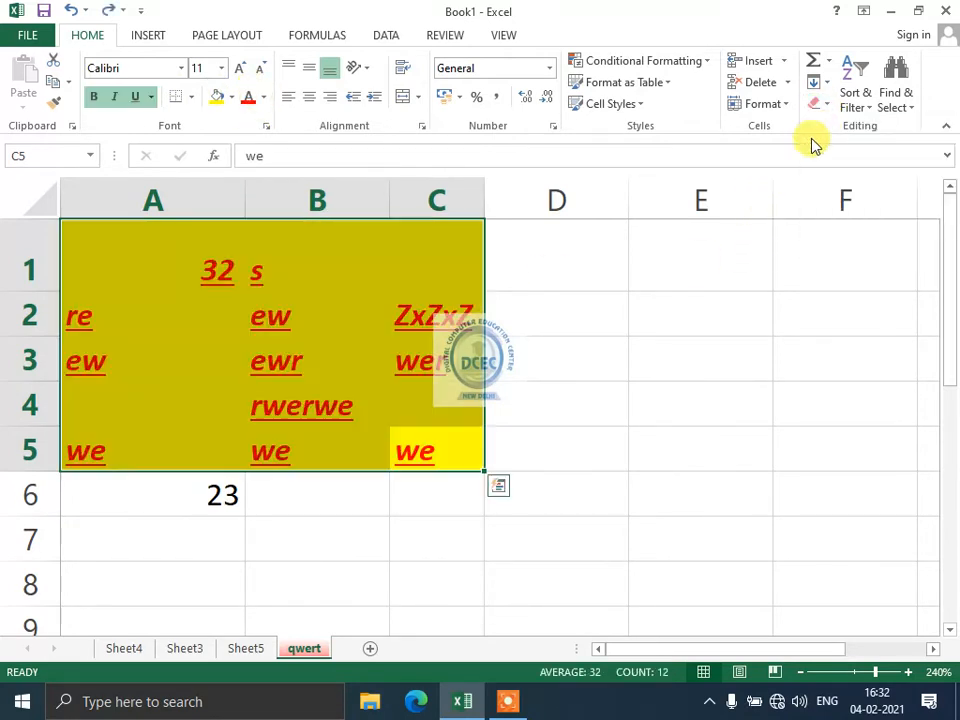
pyautogui.click(172, 261)
pyautogui.moveTo(172, 261); pyautogui.dragTo(284, 385)
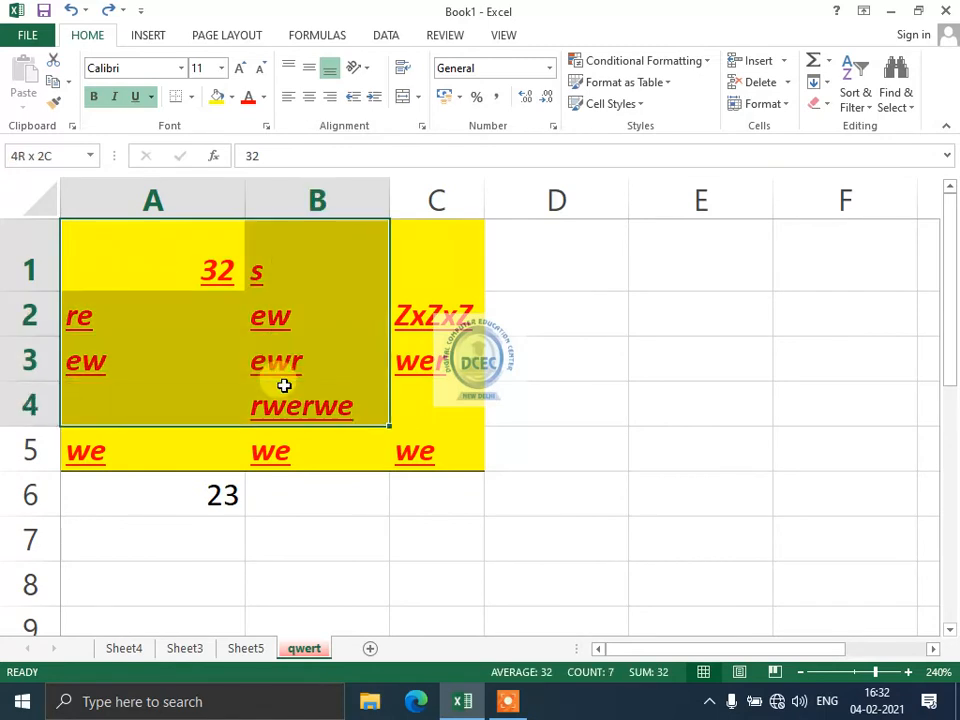
pyautogui.press('Delete')
pyautogui.hotkey('ctrl', 'z')
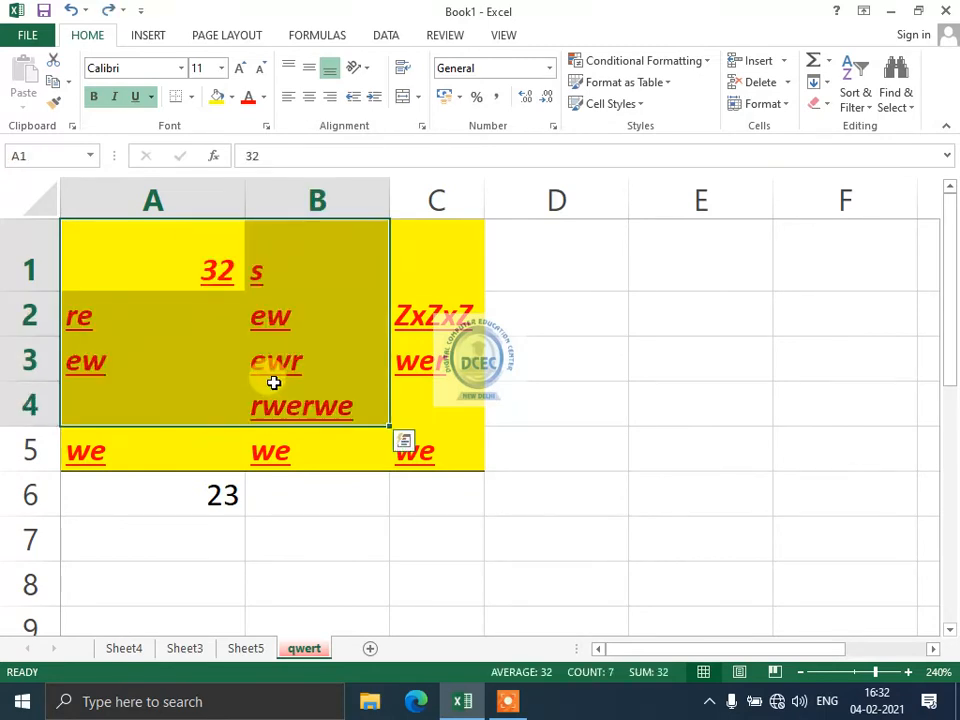
# Clear the formats from A1:B4, then undo the change.
pyautogui.click(150, 300)
pyautogui.moveTo(150, 265); pyautogui.dragTo(300, 405)
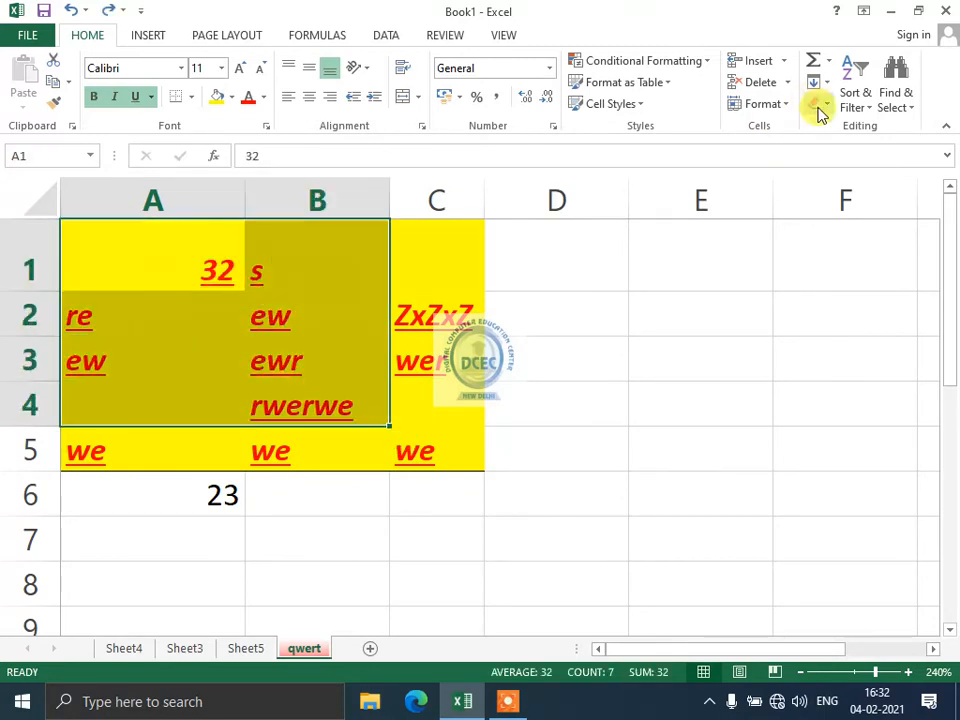
pyautogui.click(818, 106)
pyautogui.click(817, 148)
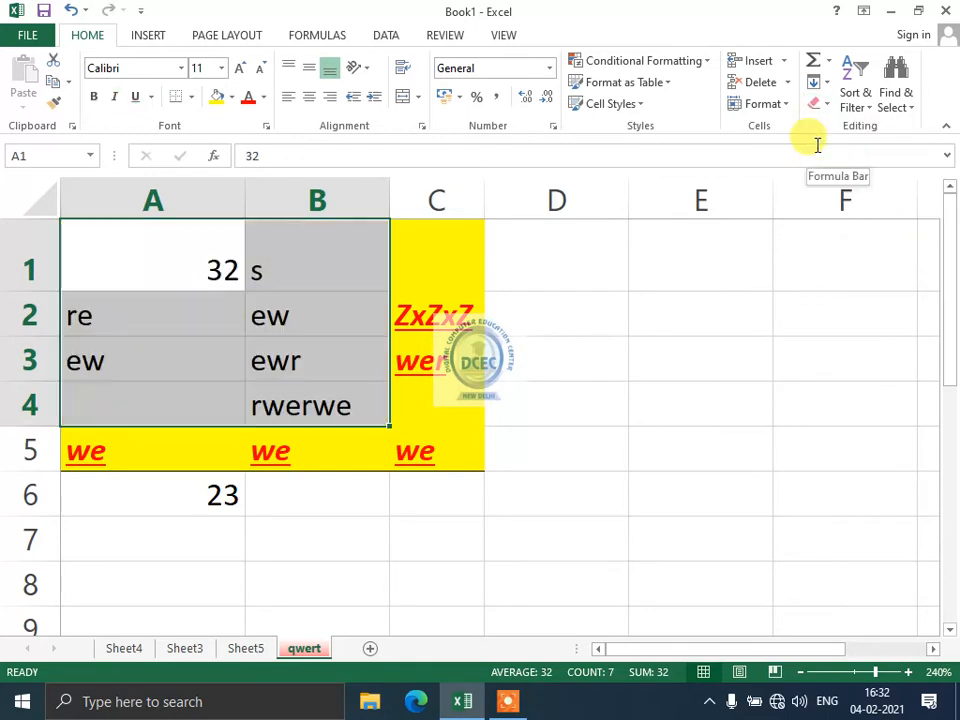
pyautogui.hotkey('ctrl', 'z')
pyautogui.click(824, 86)
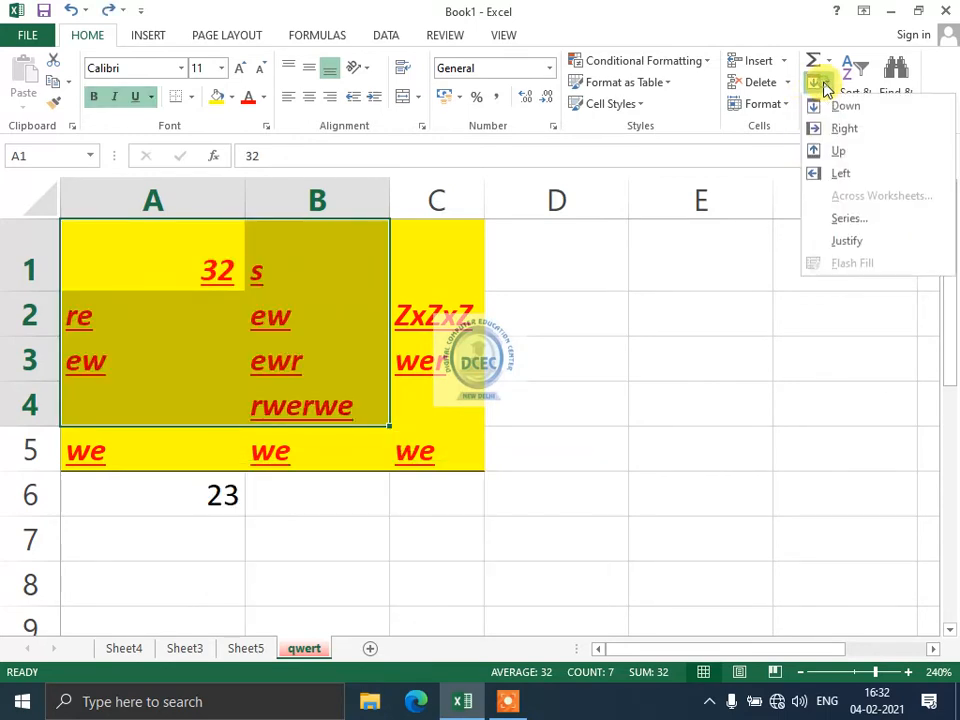
pyautogui.click(826, 90)
# Clear hyperlinks from A1:B4, then Clear All to empty it completely.
pyautogui.click(818, 104)
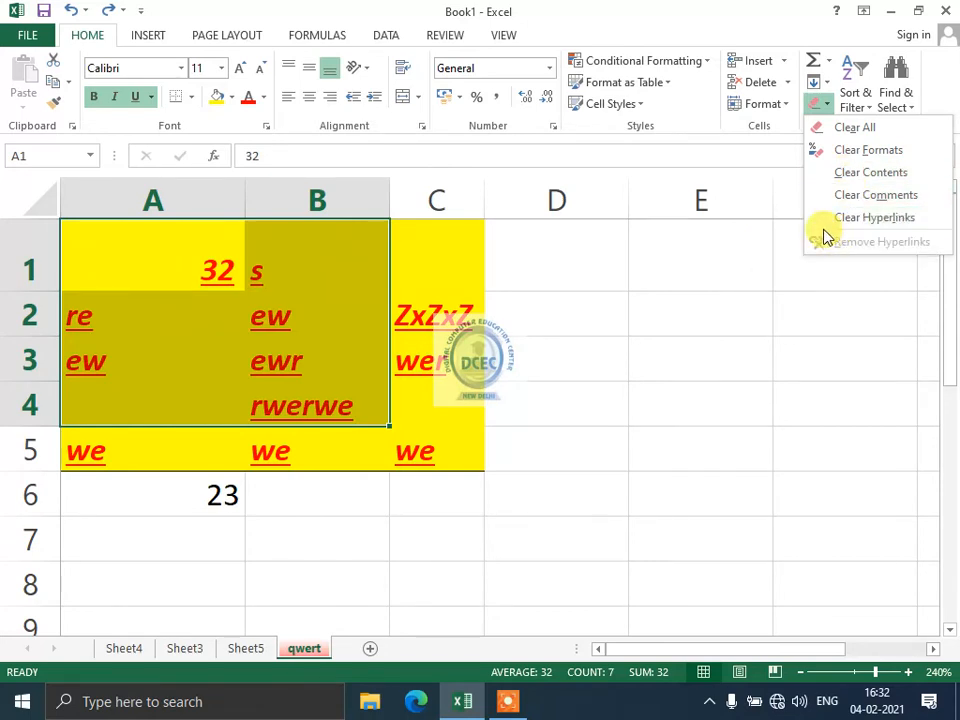
pyautogui.click(838, 218)
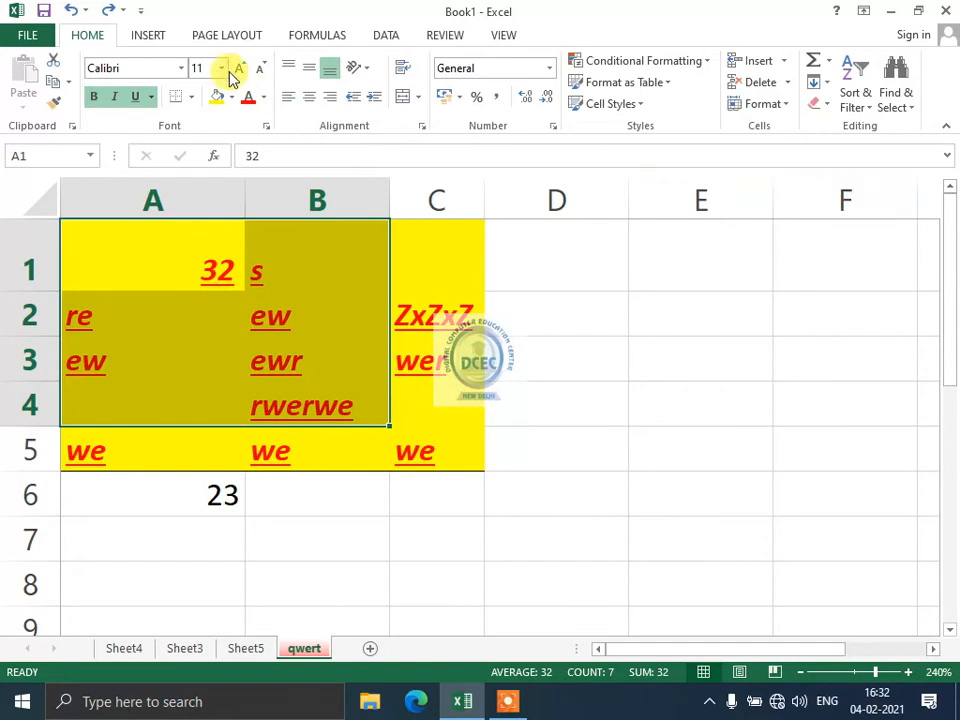
pyautogui.click(150, 35)
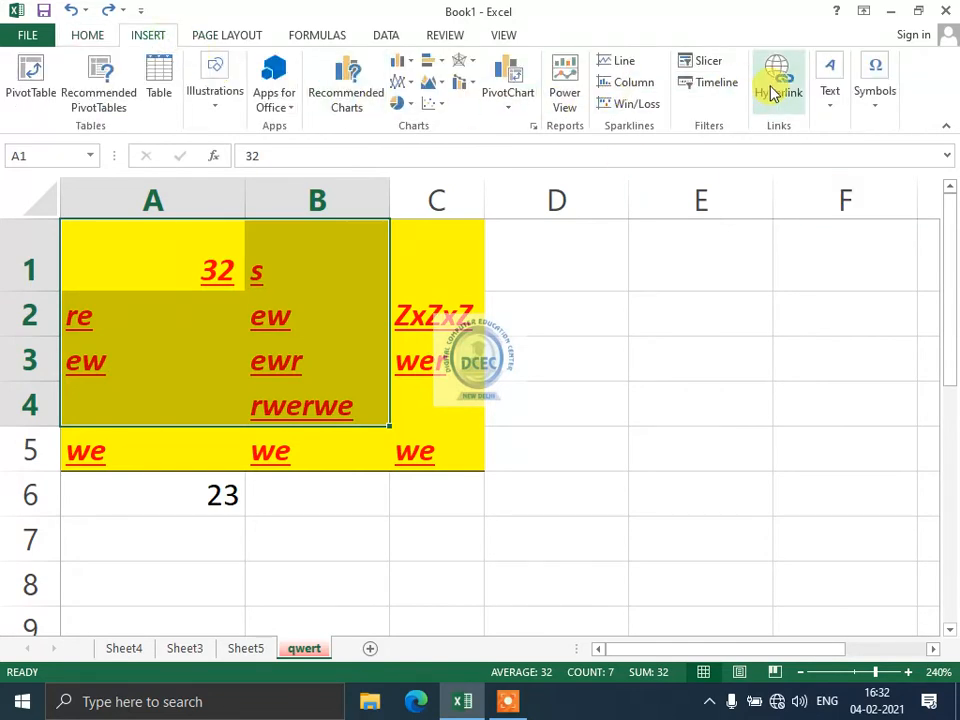
pyautogui.click(98, 37)
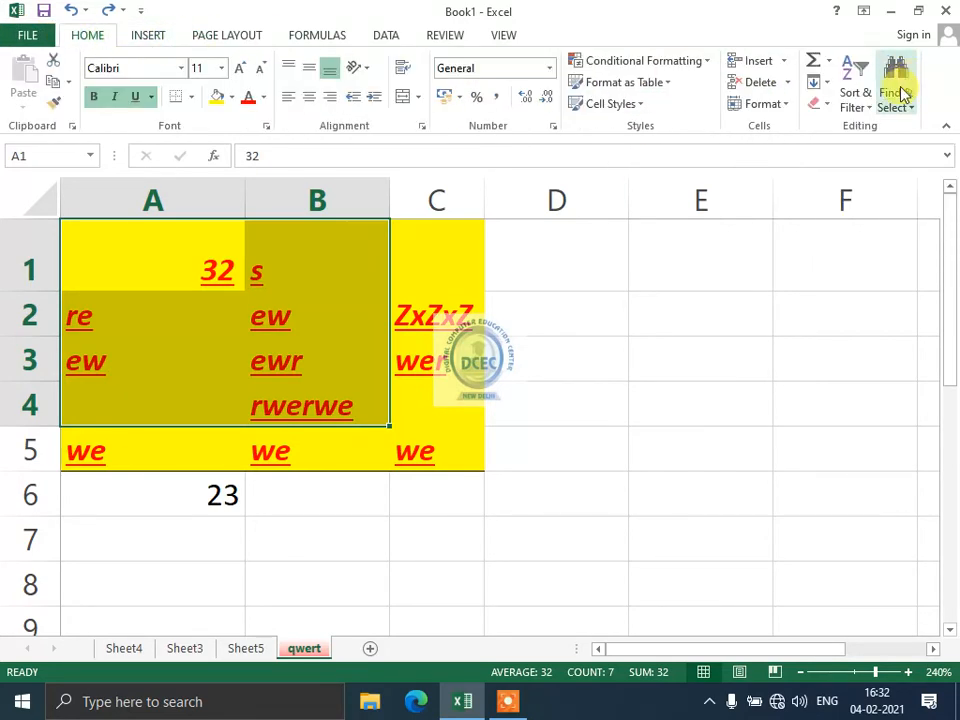
pyautogui.click(818, 106)
pyautogui.click(855, 127)
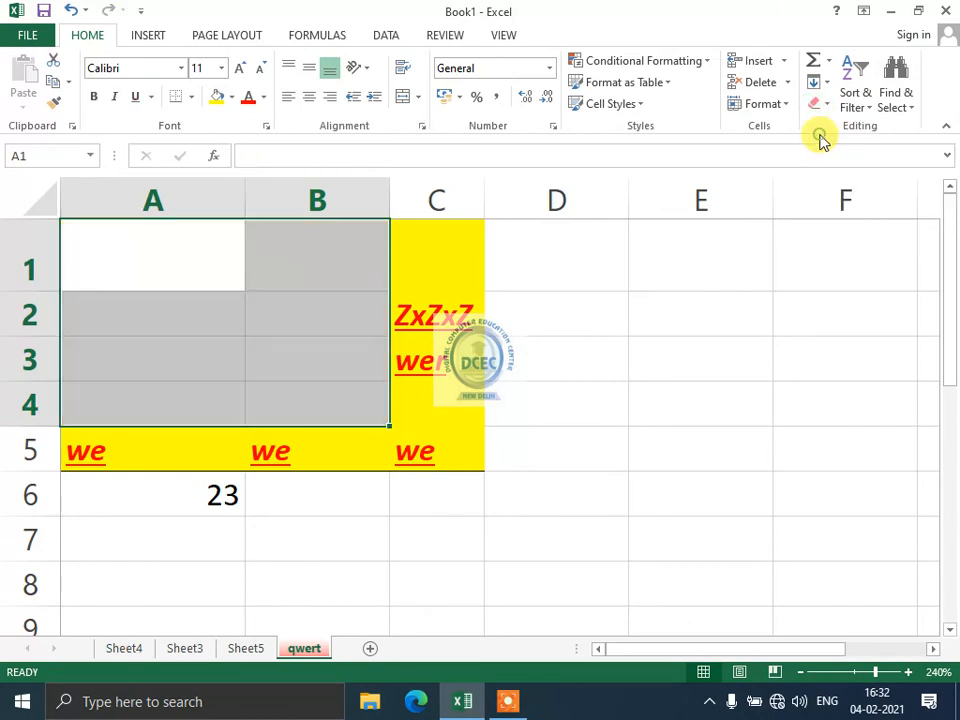
pyautogui.click(593, 330)
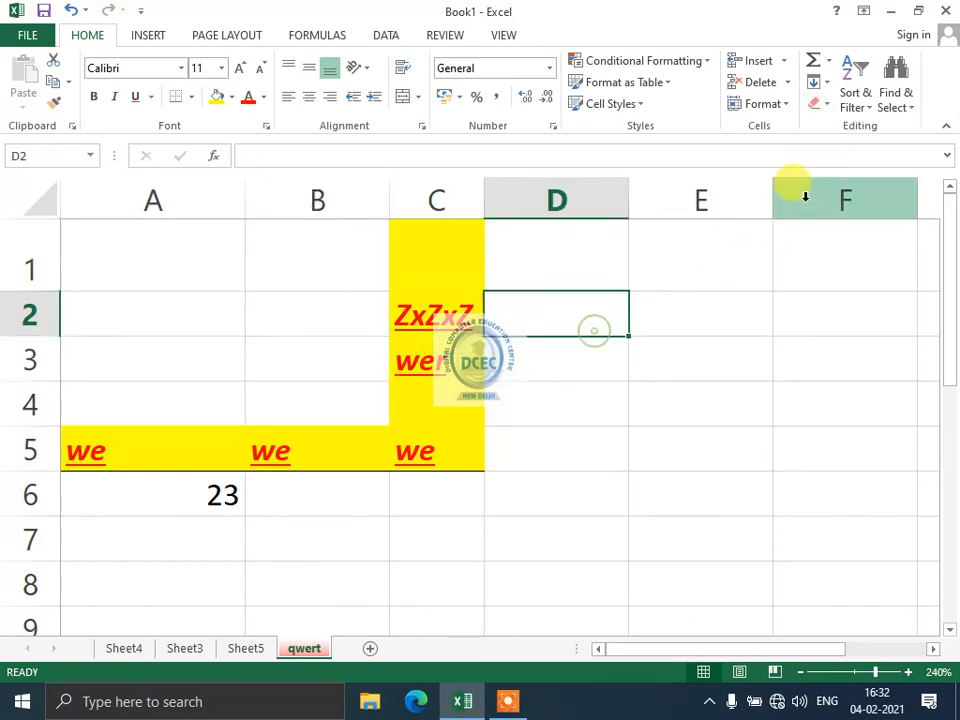
# Type 'ram' into cell E3.
pyautogui.click(829, 85)
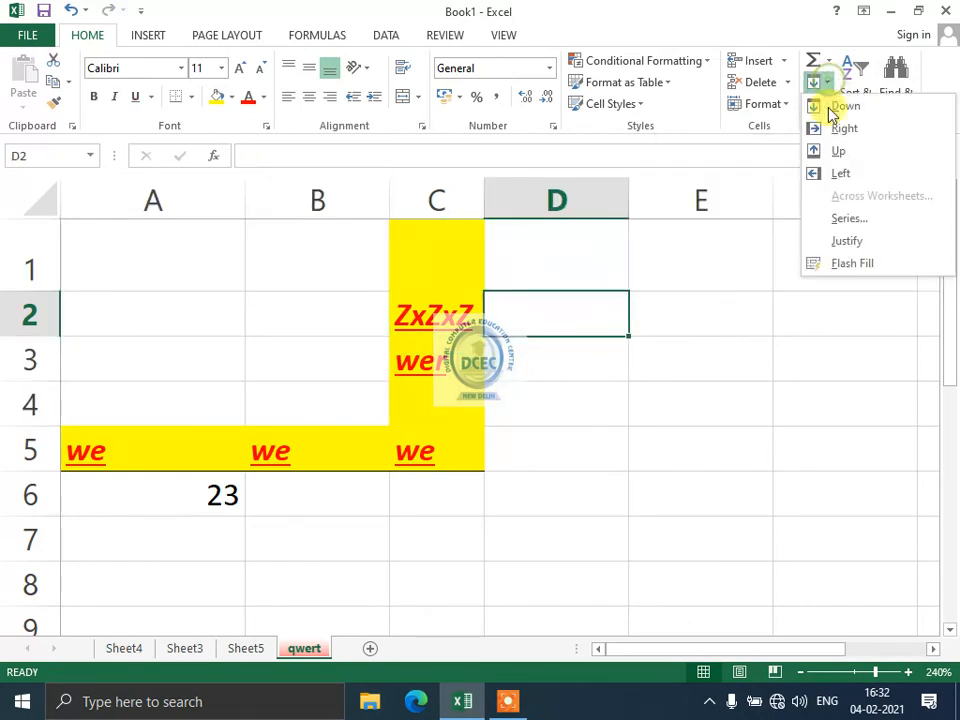
pyautogui.click(647, 466)
pyautogui.click(653, 361)
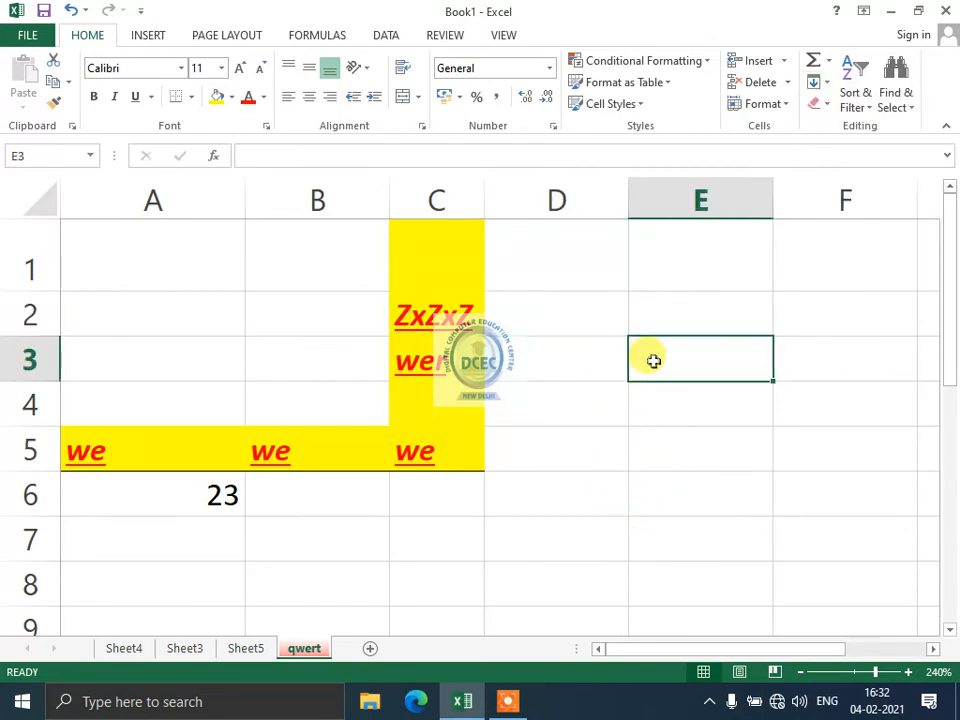
pyautogui.write('ram')
pyautogui.press('Return')
pyautogui.click(653, 361)
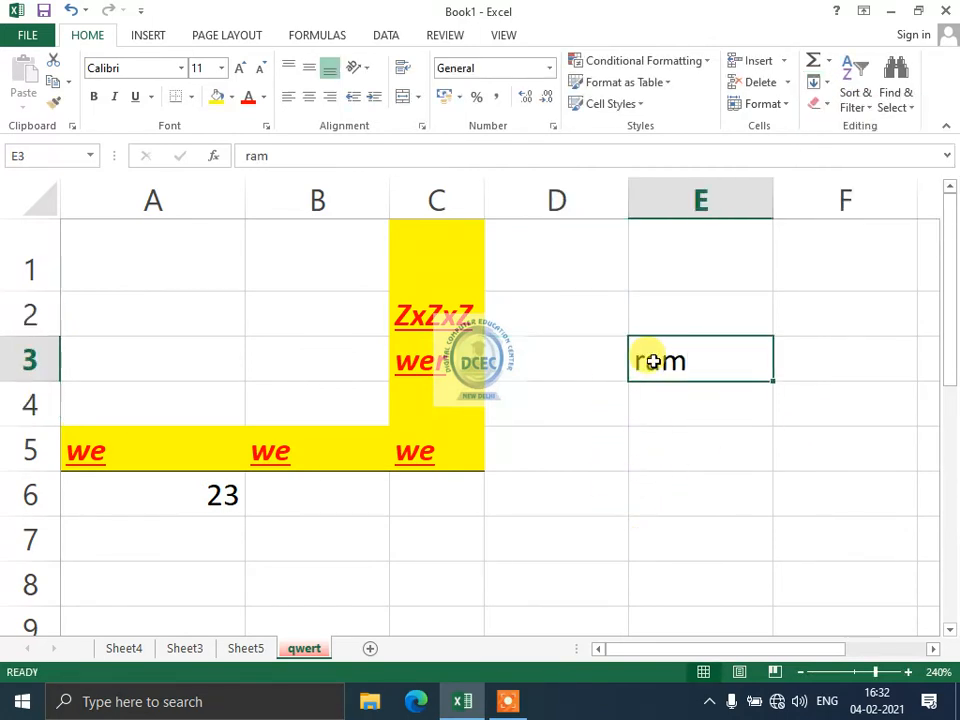
# Fill 'ram' down from E3 into E4.
pyautogui.click(656, 420)
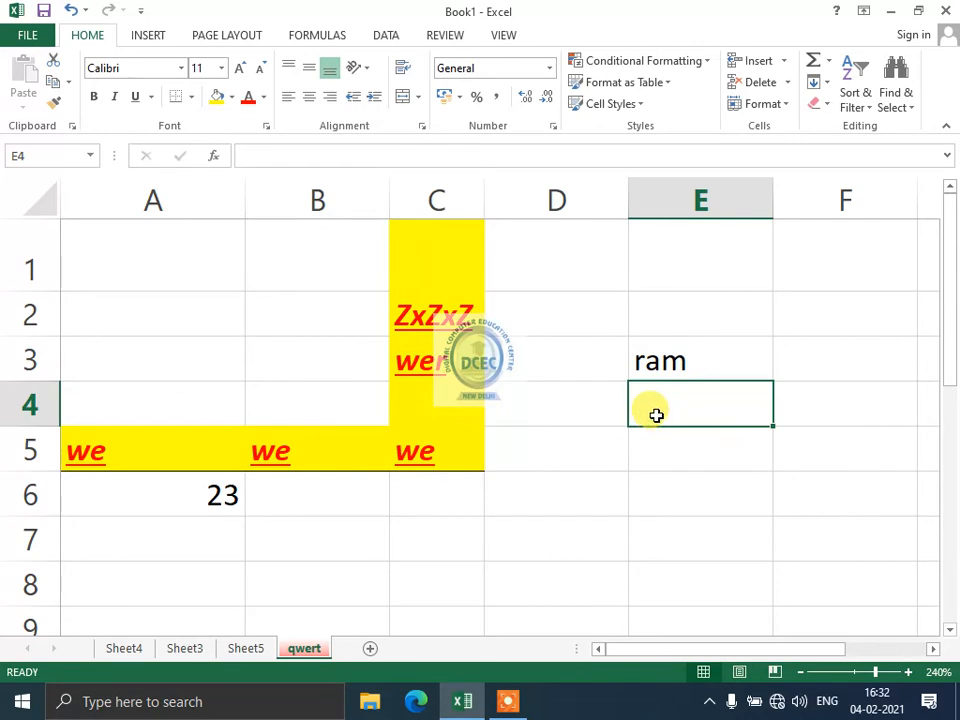
pyautogui.click(572, 354)
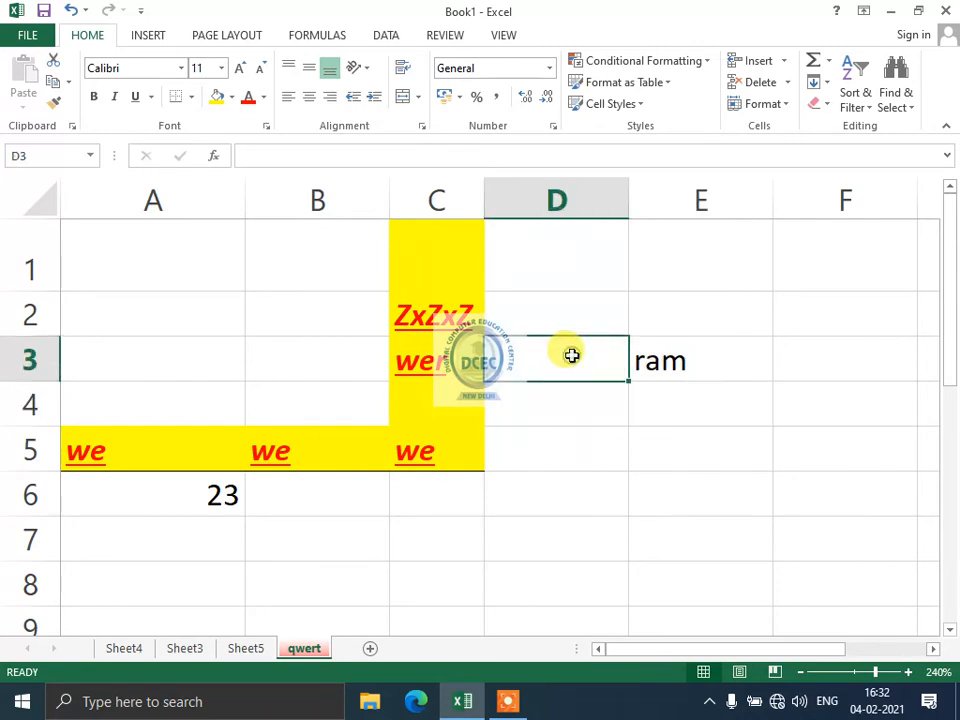
pyautogui.click(660, 317)
pyautogui.click(849, 364)
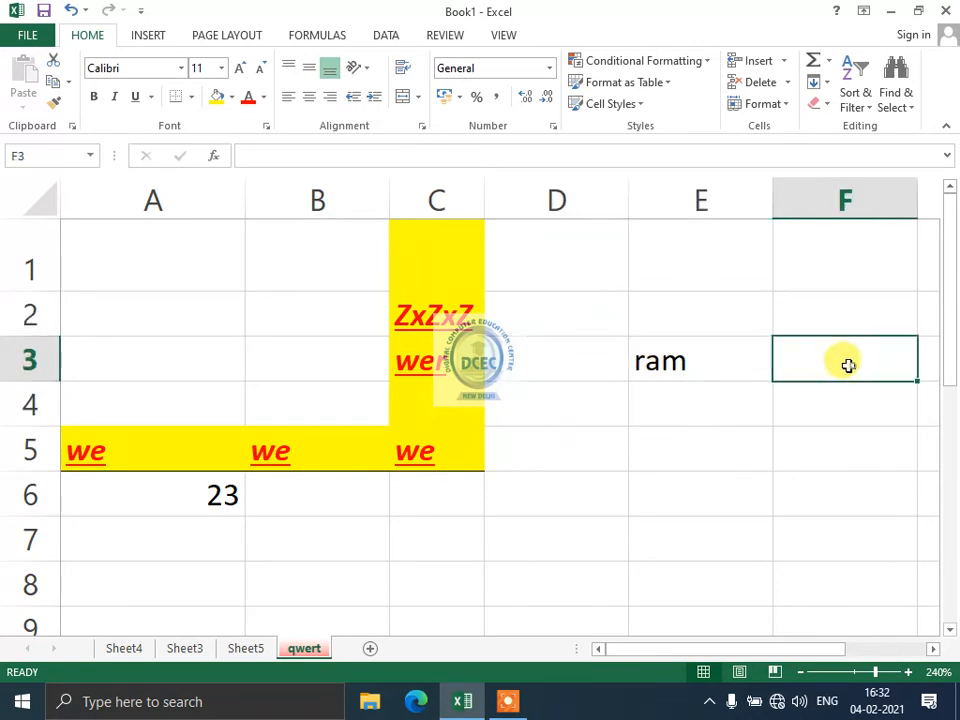
pyautogui.click(689, 369)
pyautogui.click(681, 407)
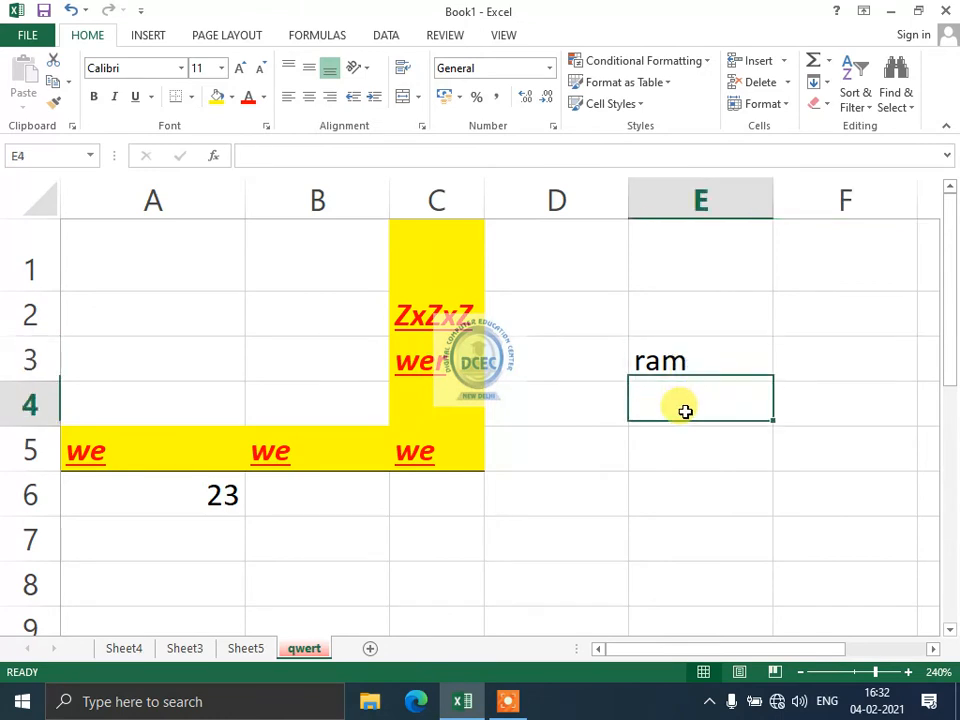
pyautogui.click(815, 83)
pyautogui.click(827, 106)
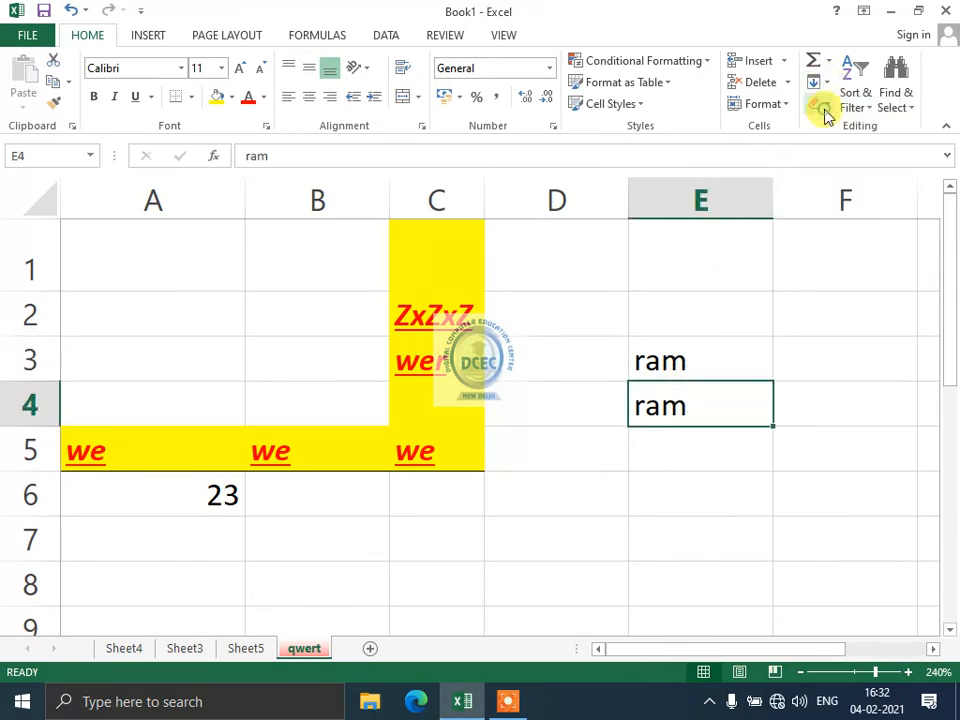
# Fill 'ram' right into F3 and copy C3's yellow 'wer' into D3.
pyautogui.click(812, 367)
pyautogui.click(820, 84)
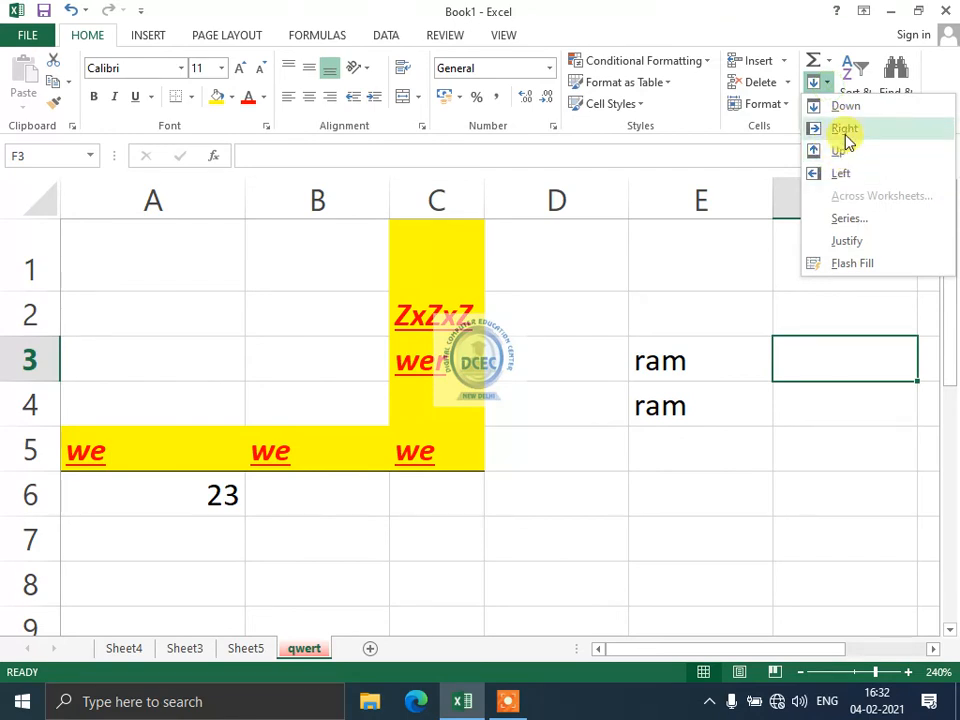
pyautogui.click(843, 129)
pyautogui.click(608, 355)
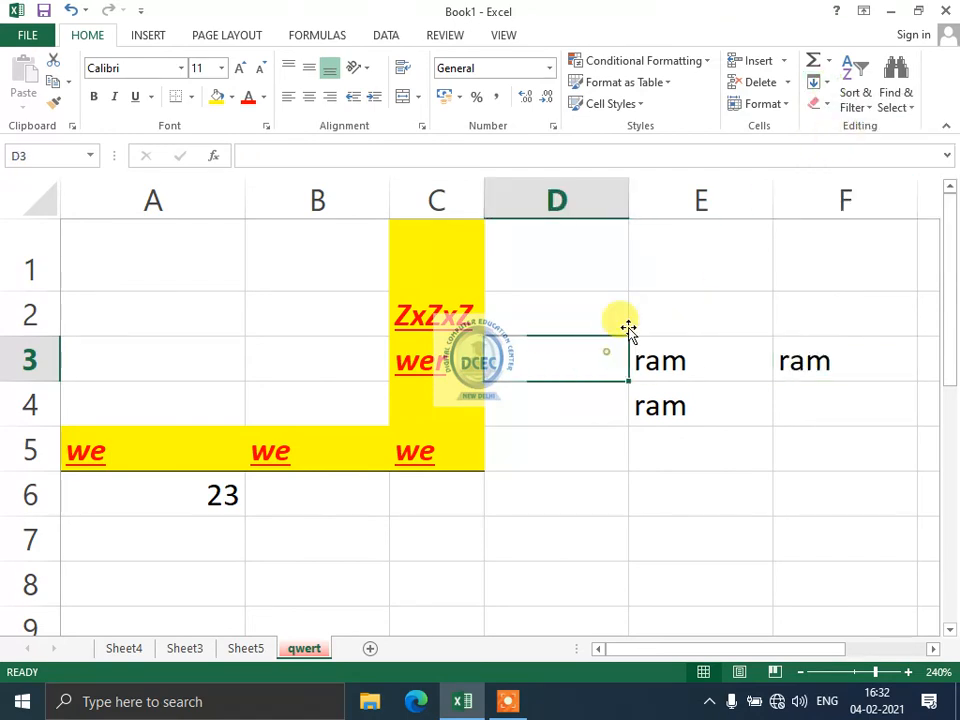
pyautogui.click(830, 88)
pyautogui.click(820, 127)
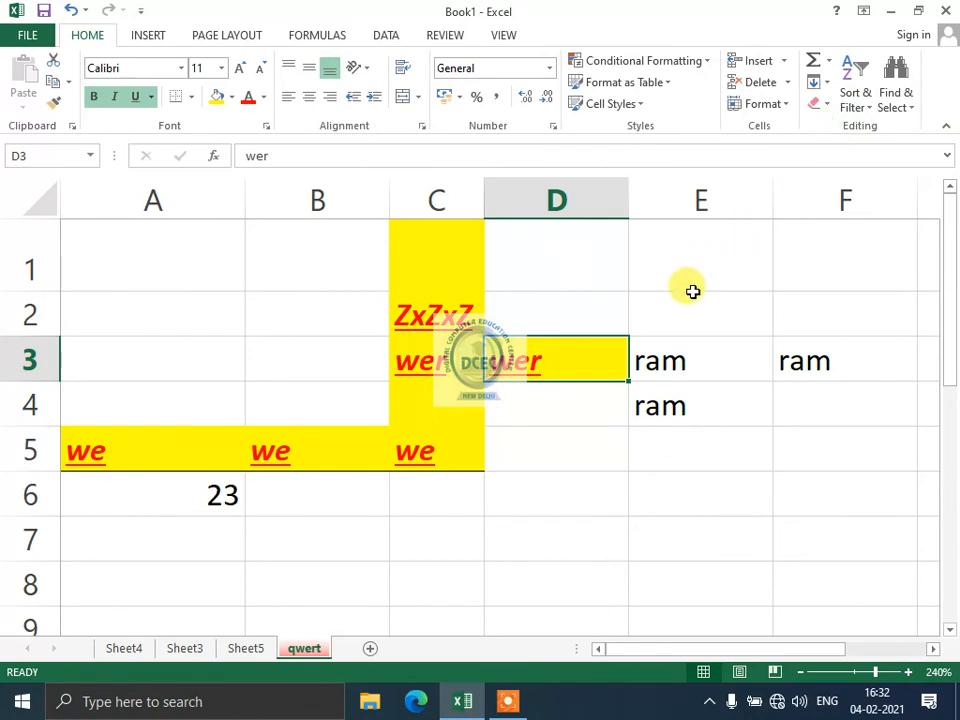
# Fill 'ram' up into E2 and down from E4 into E5.
pyautogui.click(684, 302)
pyautogui.click(820, 84)
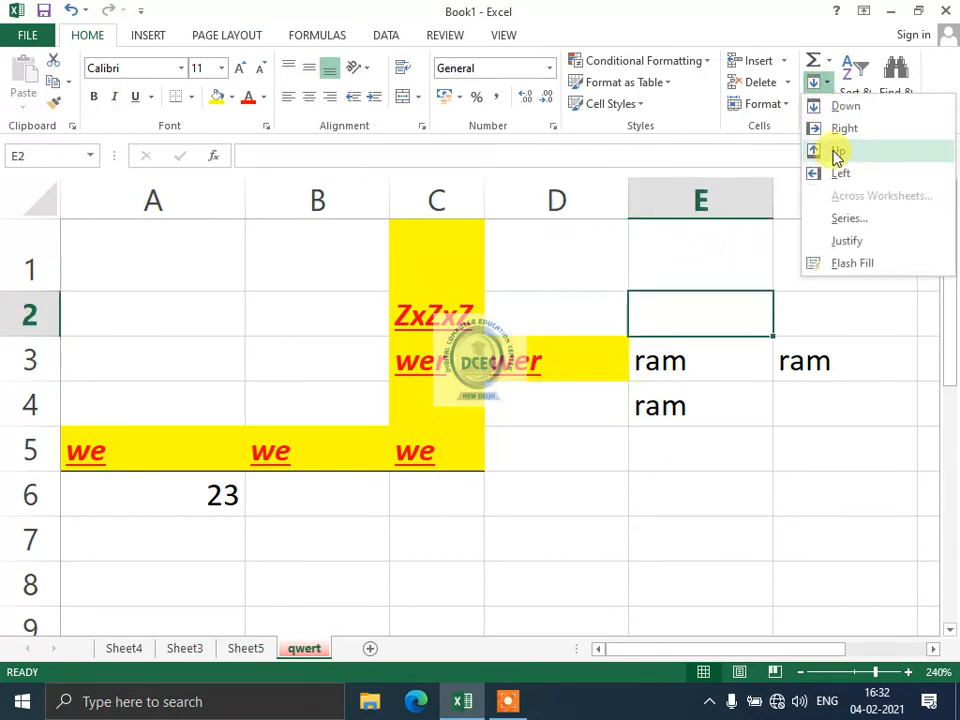
pyautogui.click(833, 152)
pyautogui.click(711, 495)
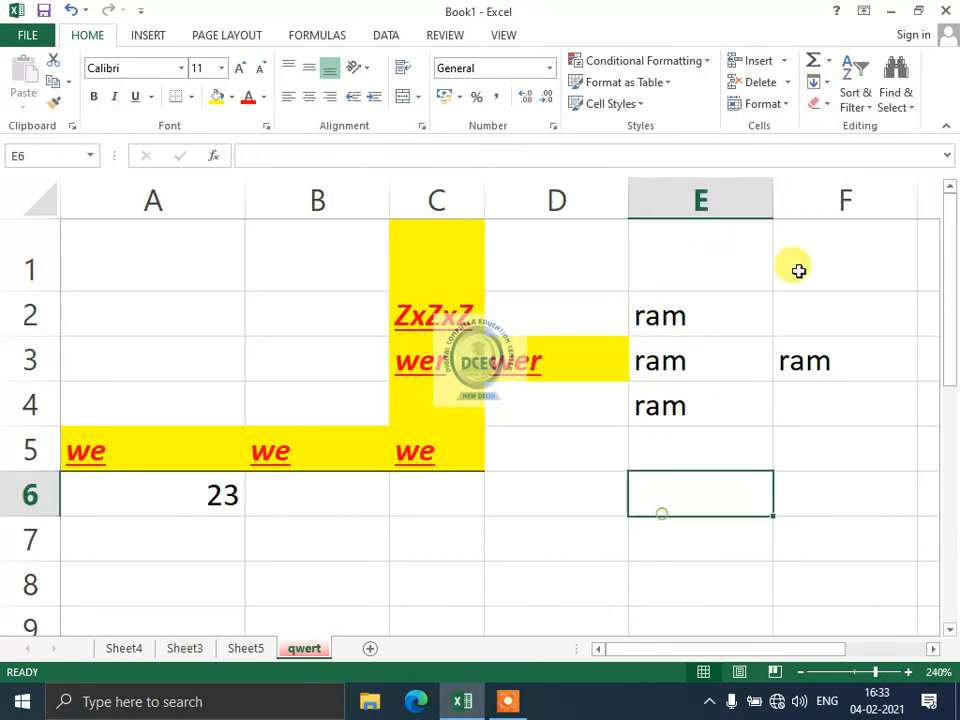
pyautogui.click(648, 412)
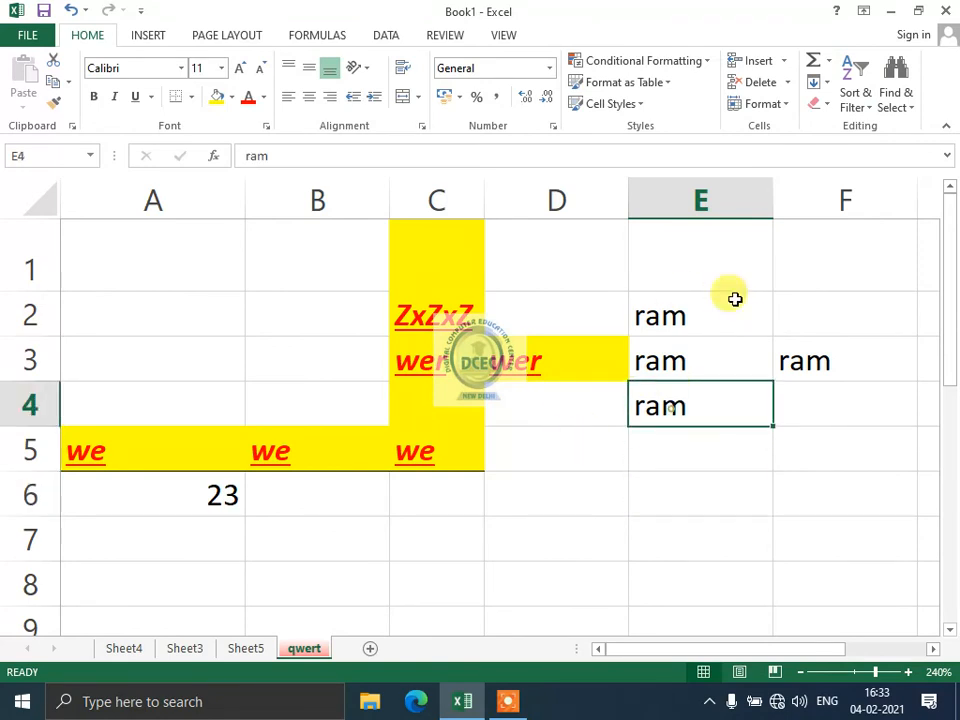
pyautogui.click(701, 445)
pyautogui.click(818, 84)
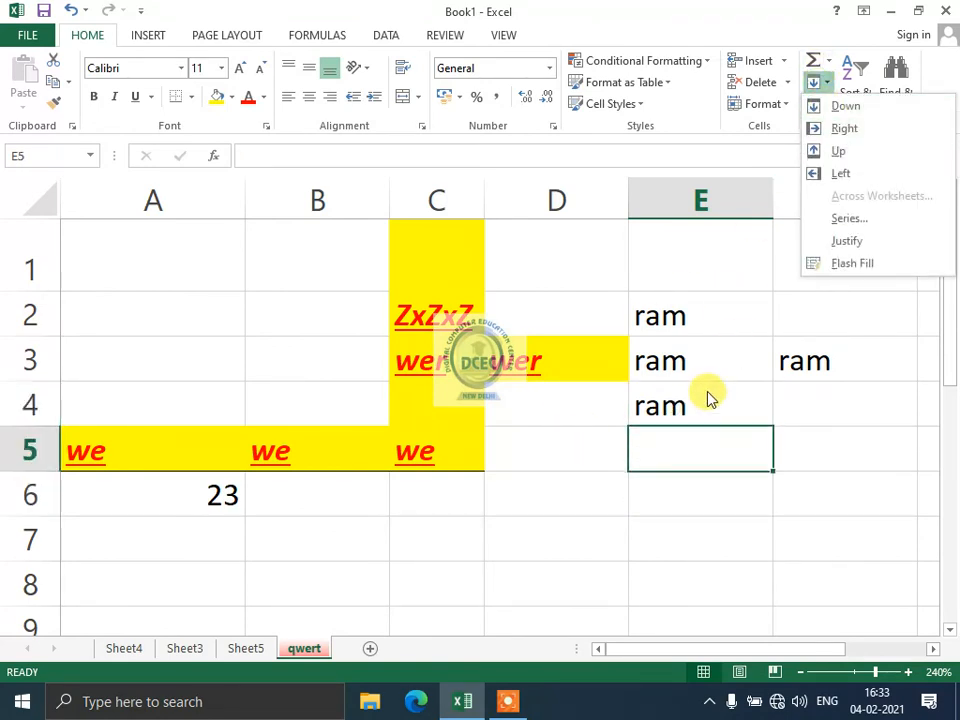
pyautogui.click(858, 106)
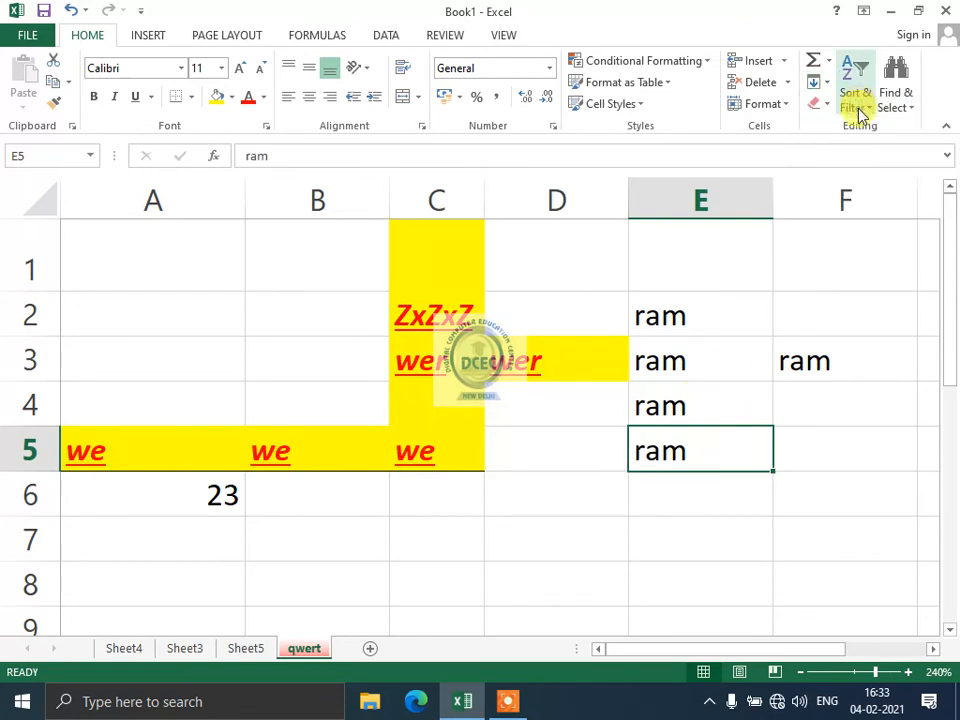
# Try filling empty D8 from its left neighbour and inspect the surrounding cells.
pyautogui.click(542, 568)
pyautogui.click(815, 83)
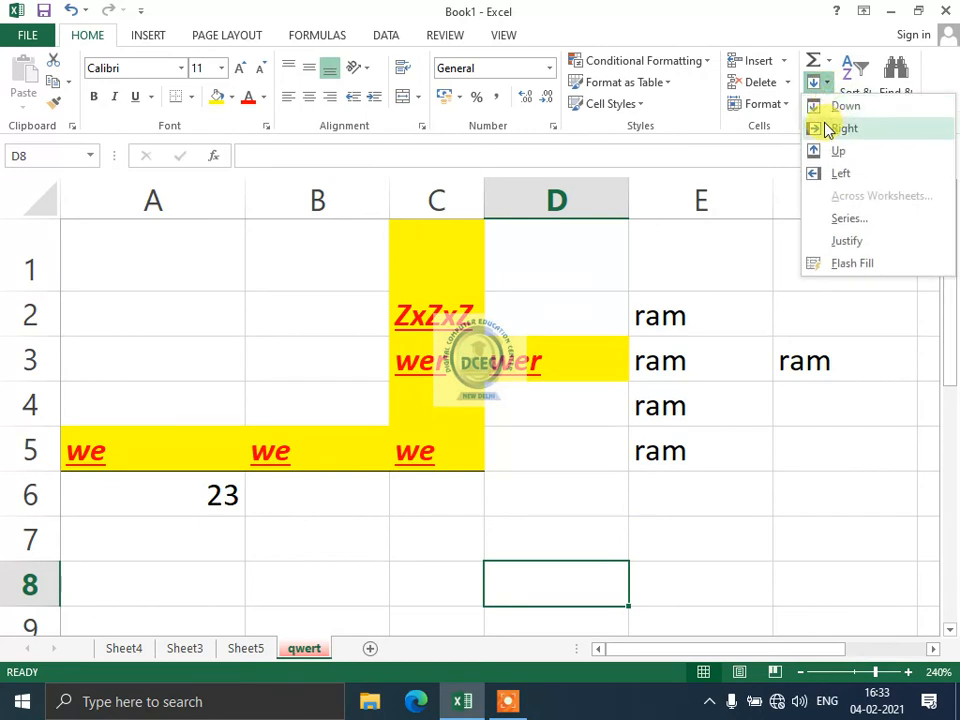
pyautogui.click(827, 127)
pyautogui.click(540, 538)
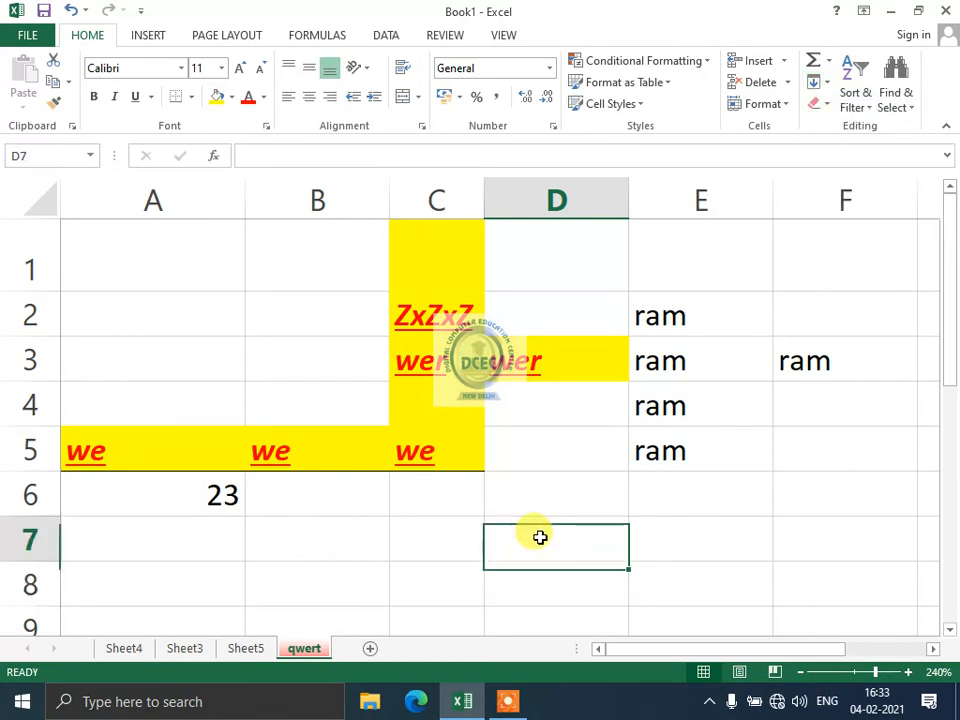
pyautogui.click(461, 577)
pyautogui.click(705, 584)
pyautogui.click(551, 626)
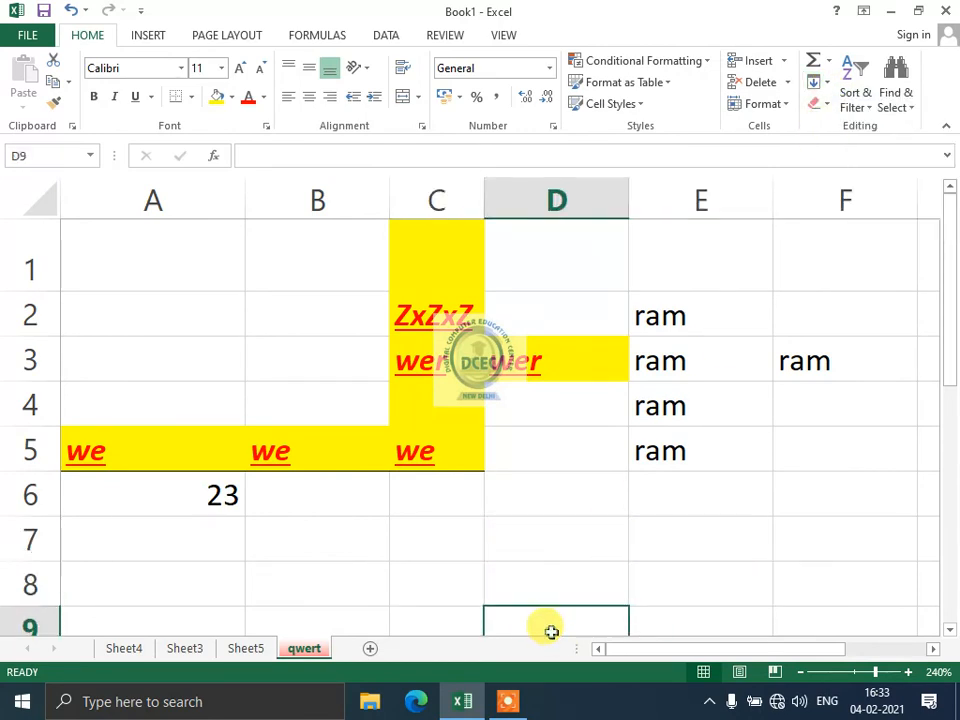
pyautogui.click(817, 83)
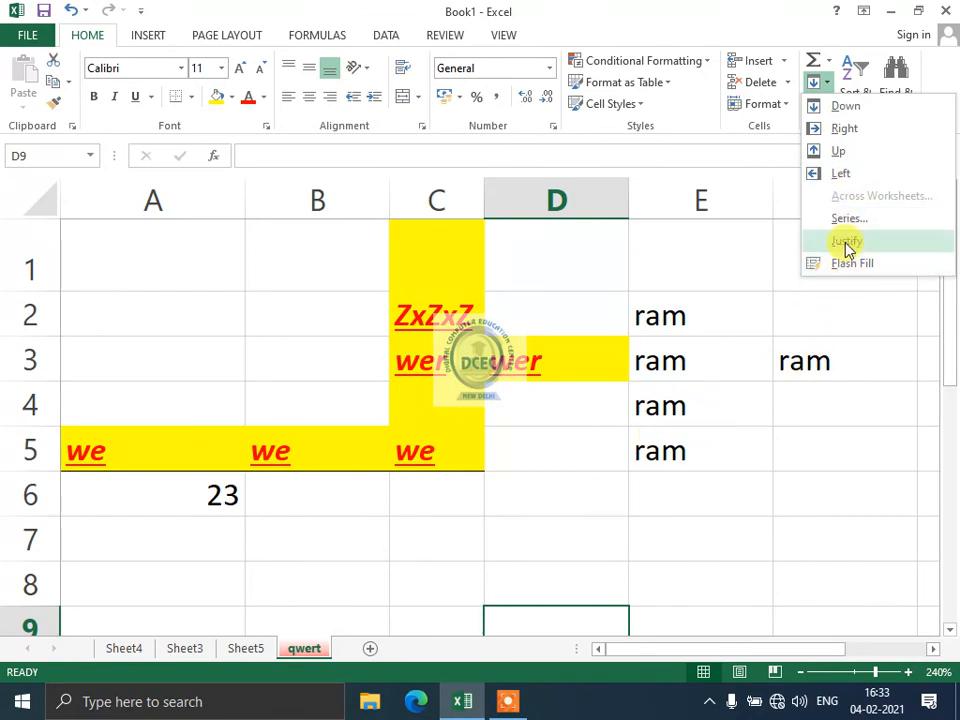
pyautogui.click(568, 491)
pyautogui.scroll(-1, 460, 470)
pyautogui.click(395, 432)
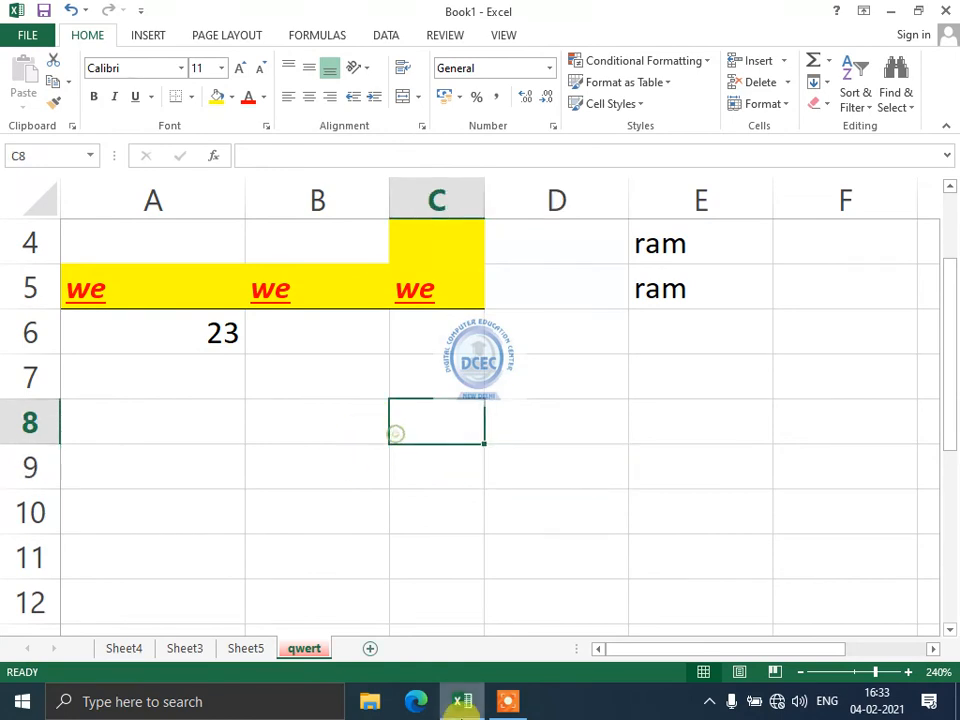
pyautogui.click(328, 466)
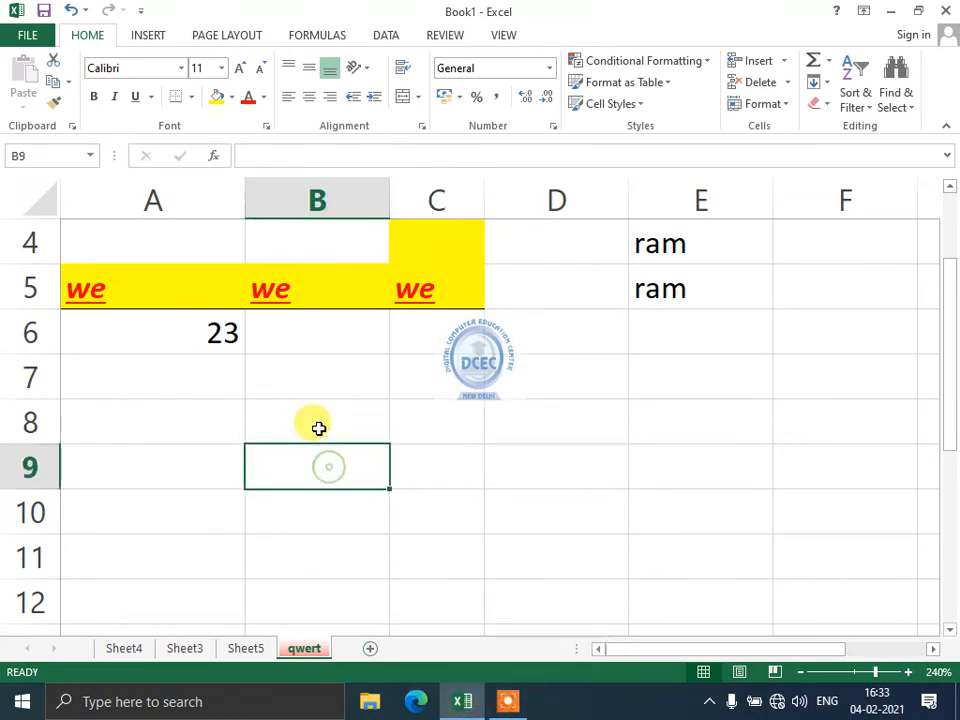
pyautogui.click(318, 427)
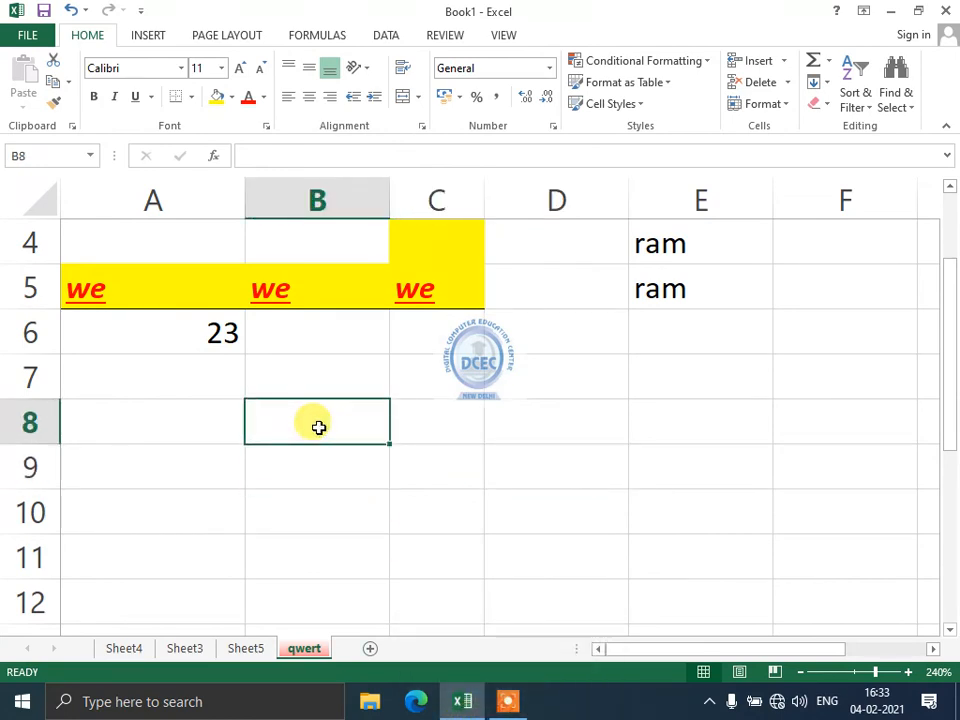
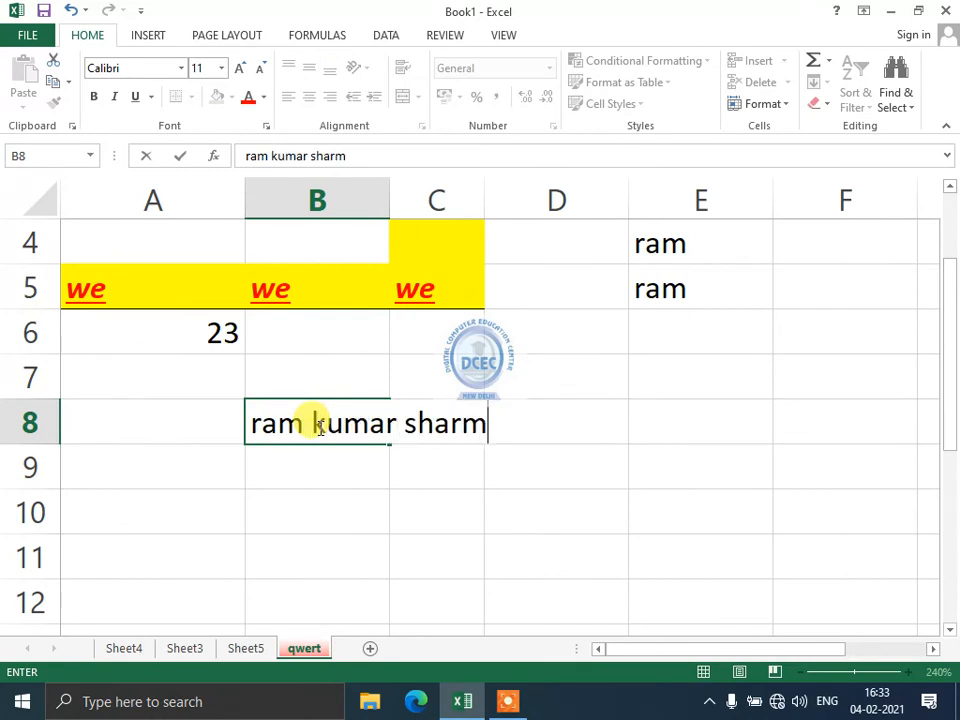
pyautogui.press('Return')
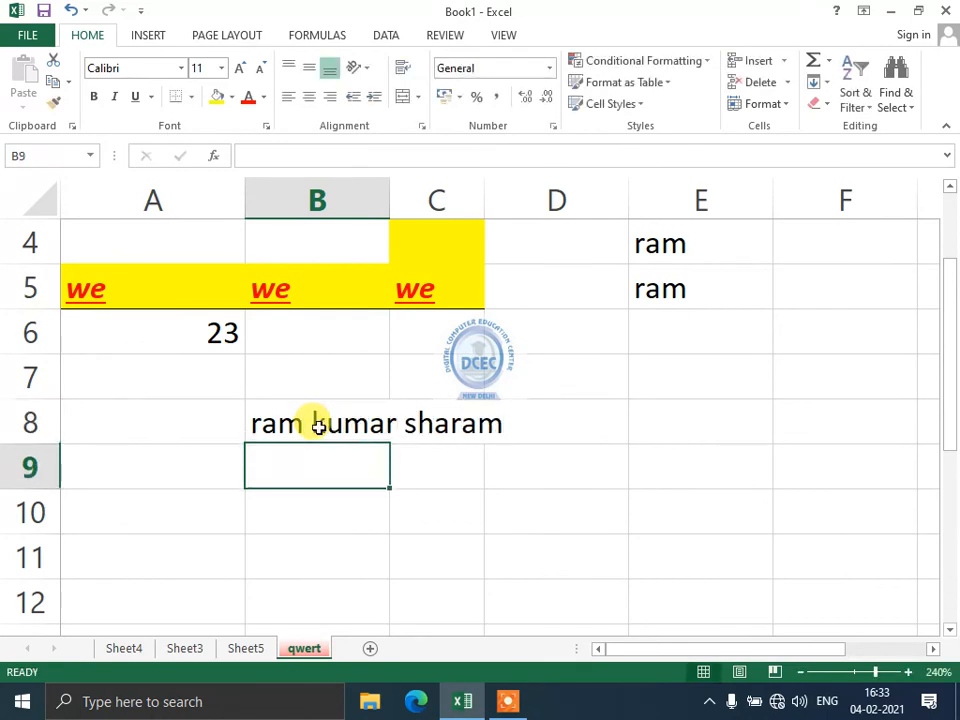
# Toggle Wrap Text on B8 repeatedly, leaving the text on a single line.
pyautogui.click(318, 427)
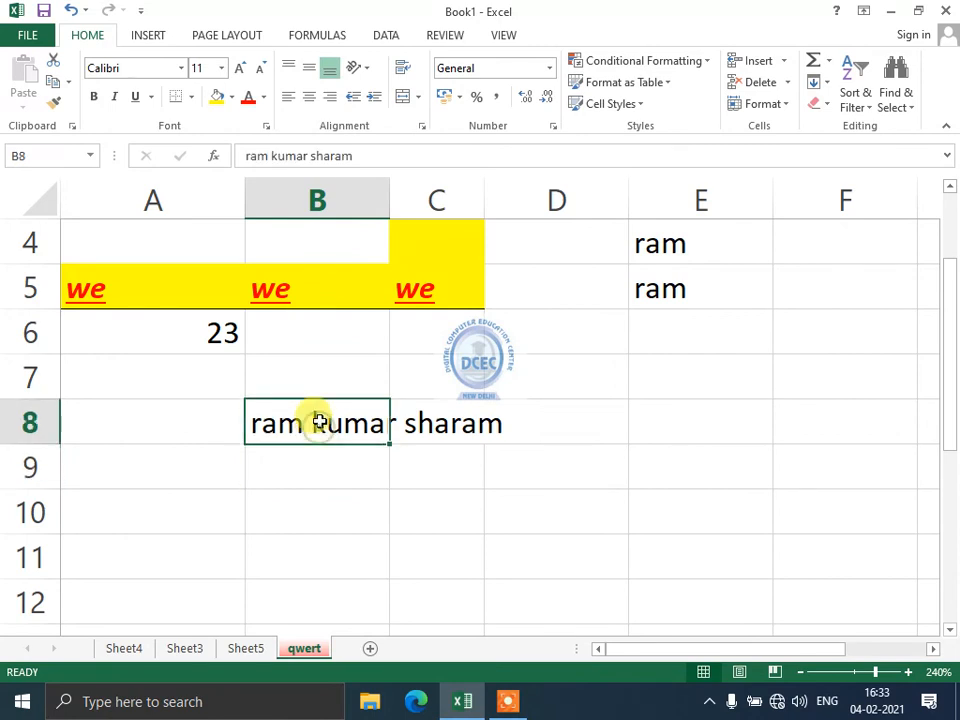
pyautogui.click(400, 70)
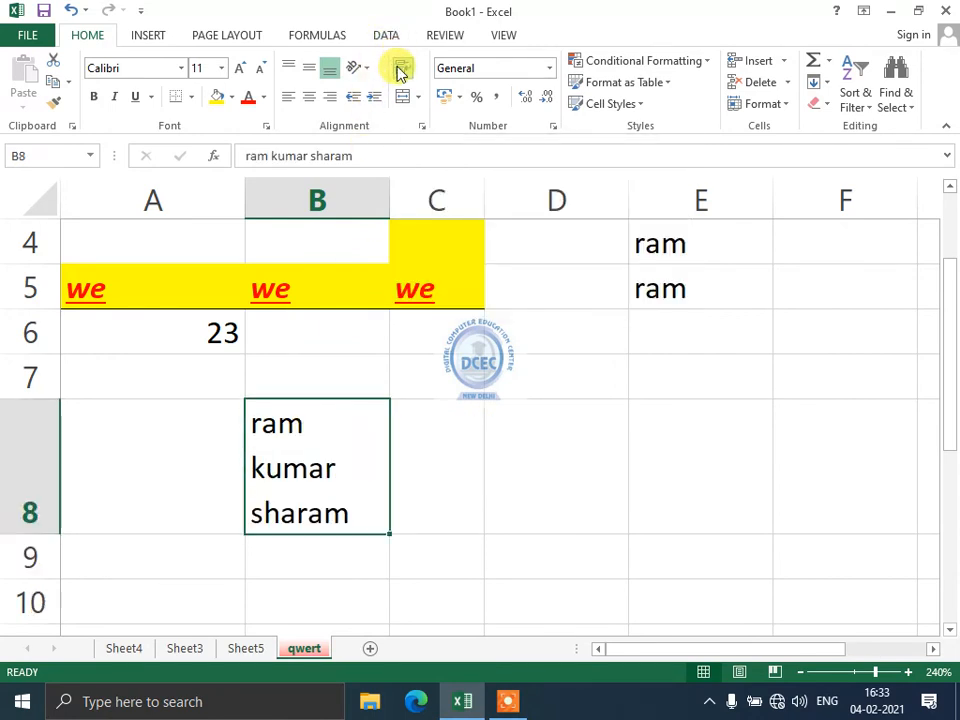
pyautogui.click(400, 70)
pyautogui.click(400, 70)
pyautogui.click(400, 70)
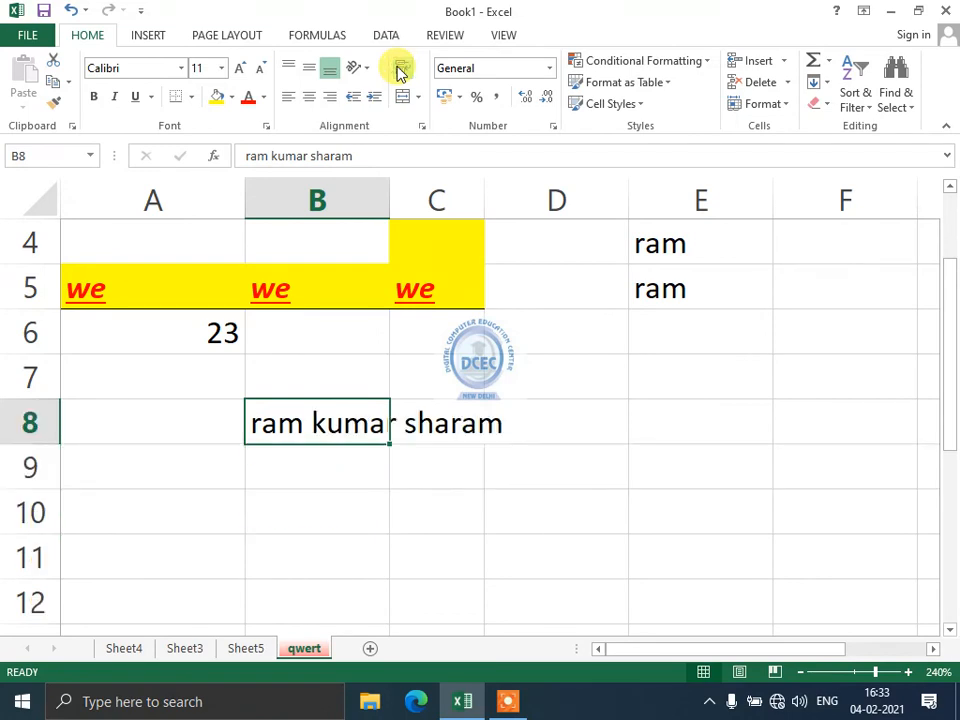
pyautogui.click(400, 70)
pyautogui.click(400, 70)
pyautogui.click(400, 70)
pyautogui.click(400, 70)
pyautogui.click(400, 70)
pyautogui.click(400, 70)
pyautogui.click(400, 70)
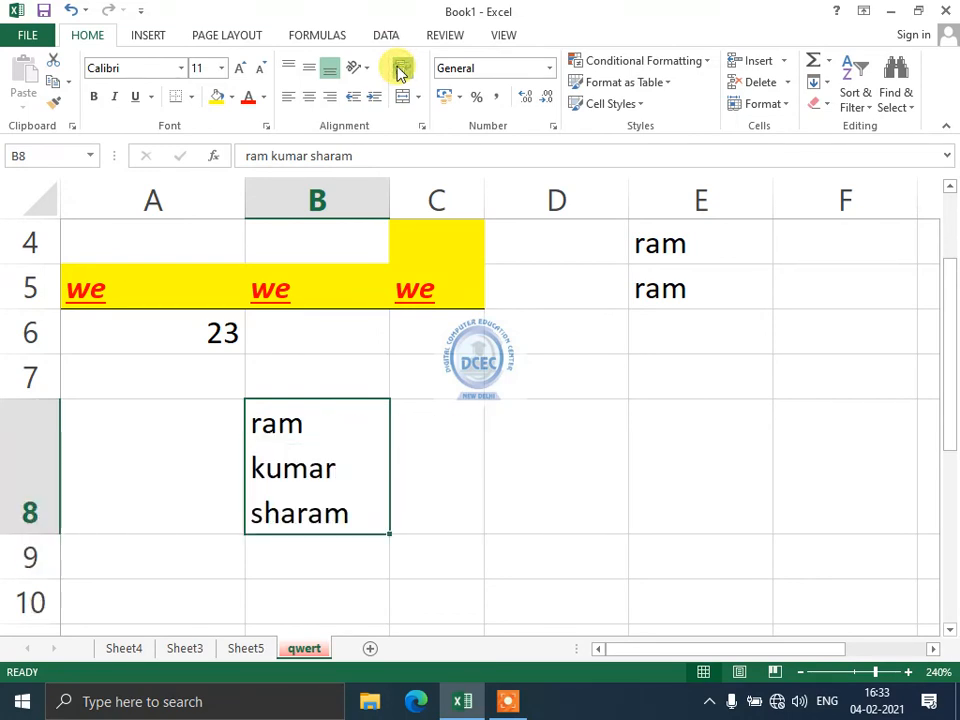
pyautogui.click(400, 70)
pyautogui.click(816, 81)
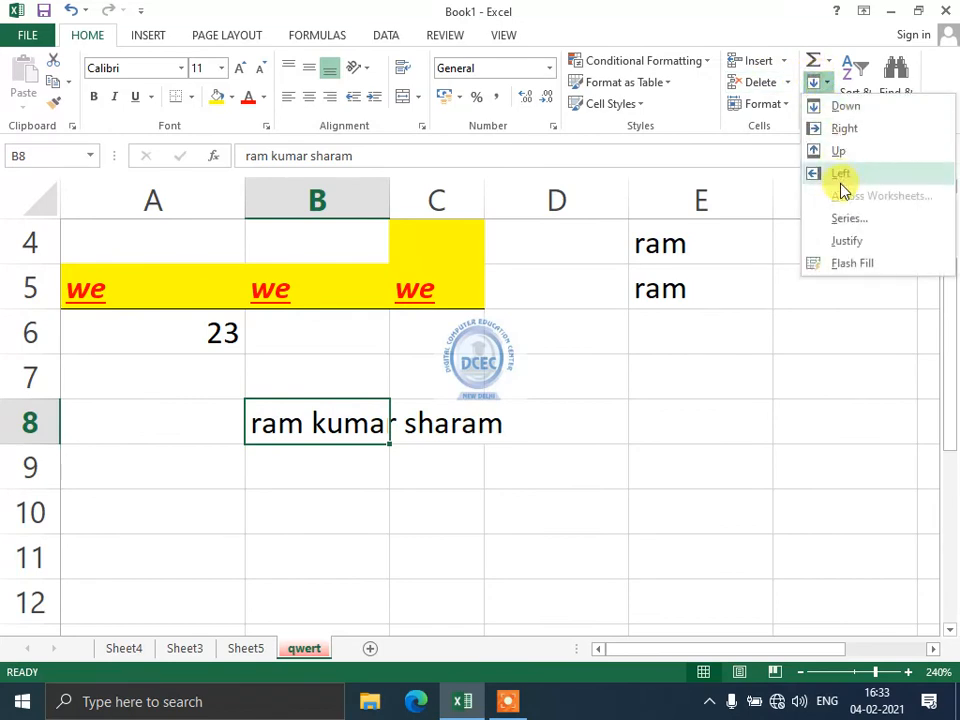
# Apply Fill Justify to B8 and accept the warning so the words split.
pyautogui.click(846, 241)
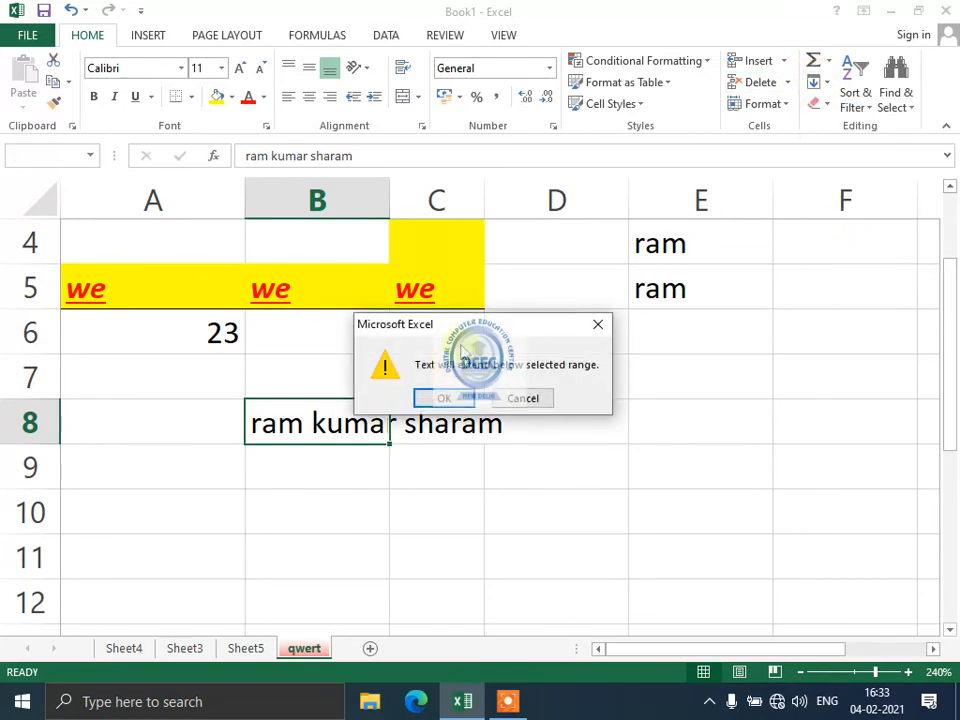
pyautogui.moveTo(477, 330); pyautogui.dragTo(793, 249)
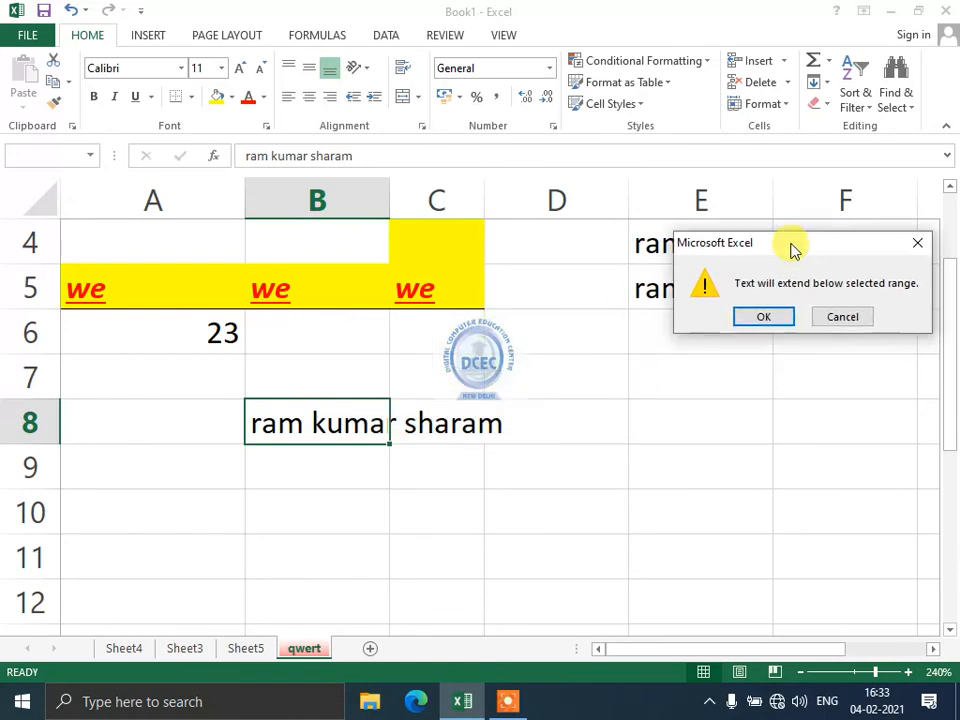
pyautogui.click(766, 318)
pyautogui.click(311, 426)
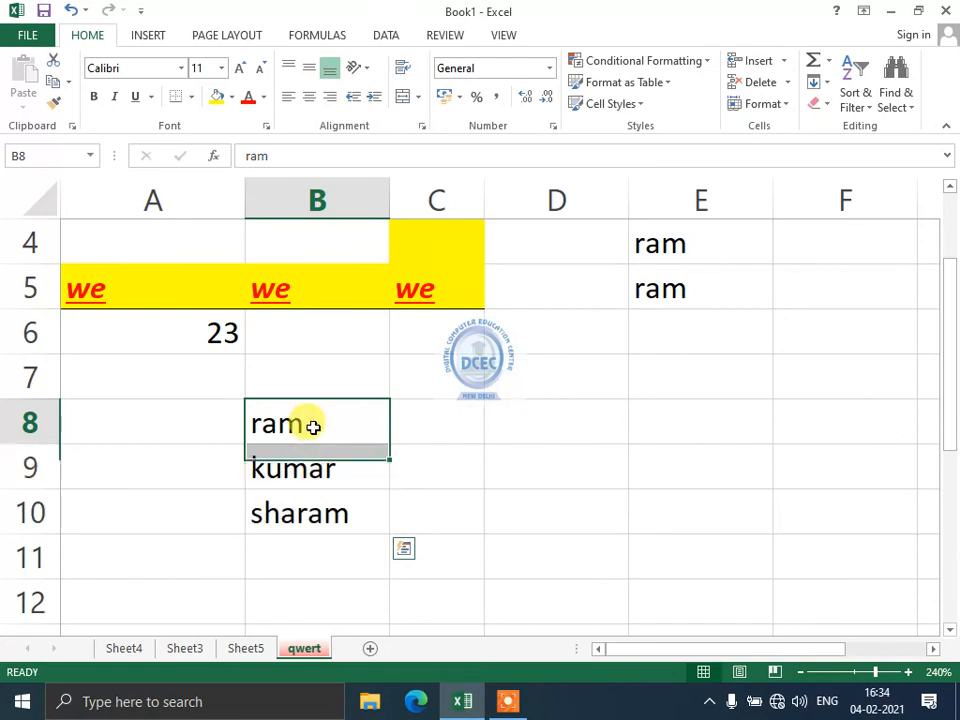
pyautogui.click(309, 480)
pyautogui.click(306, 506)
pyautogui.moveTo(290, 425); pyautogui.dragTo(292, 508)
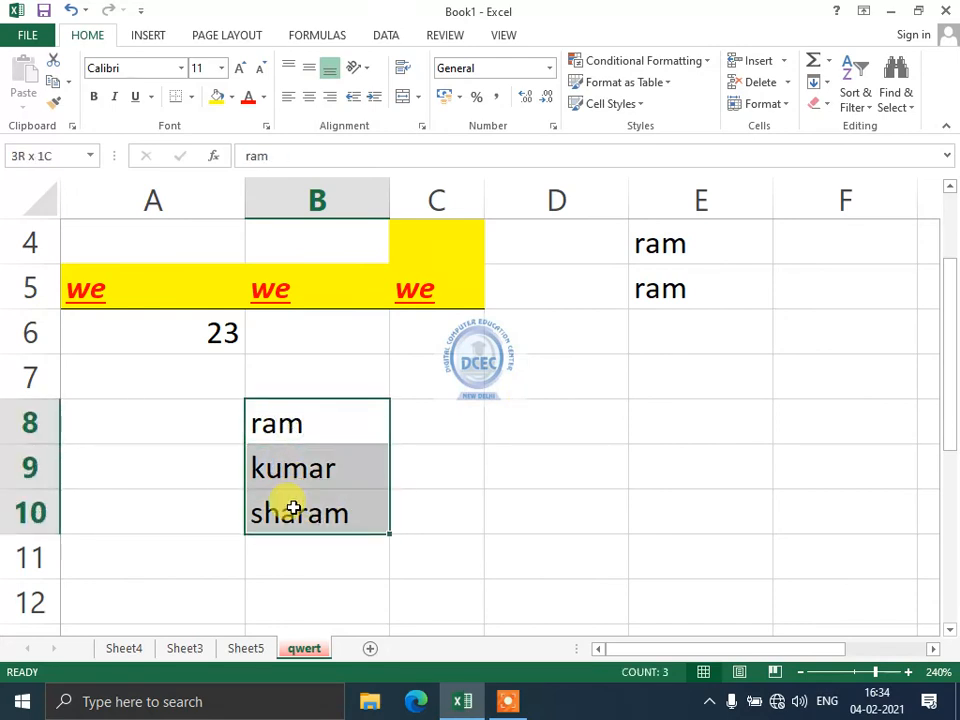
pyautogui.moveTo(321, 433); pyautogui.dragTo(317, 501)
pyautogui.click(315, 467)
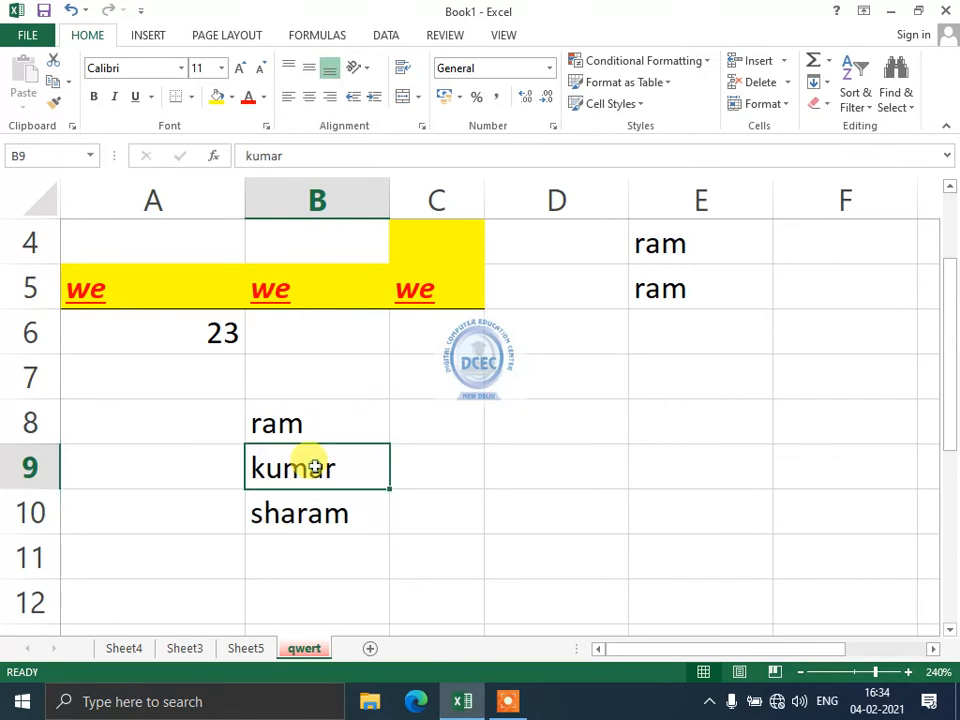
pyautogui.click(830, 87)
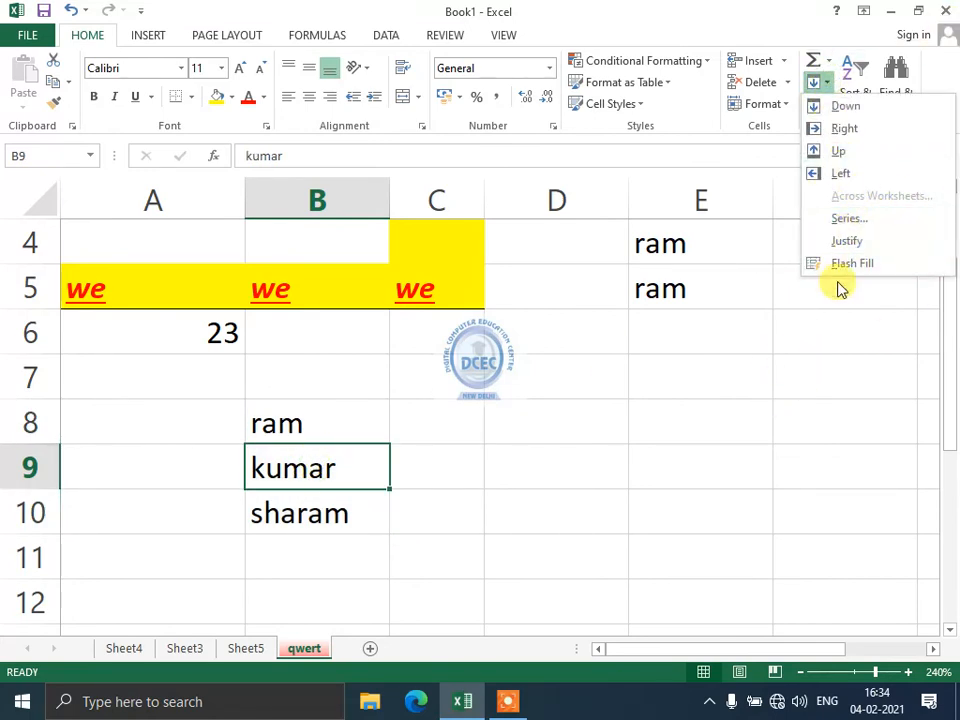
pyautogui.click(676, 478)
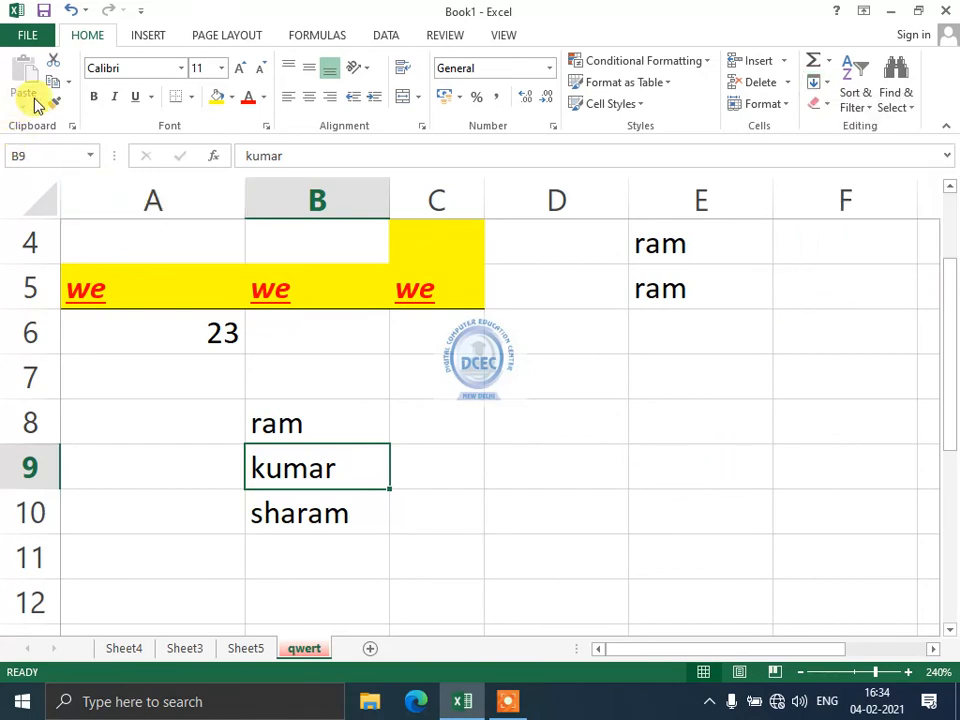